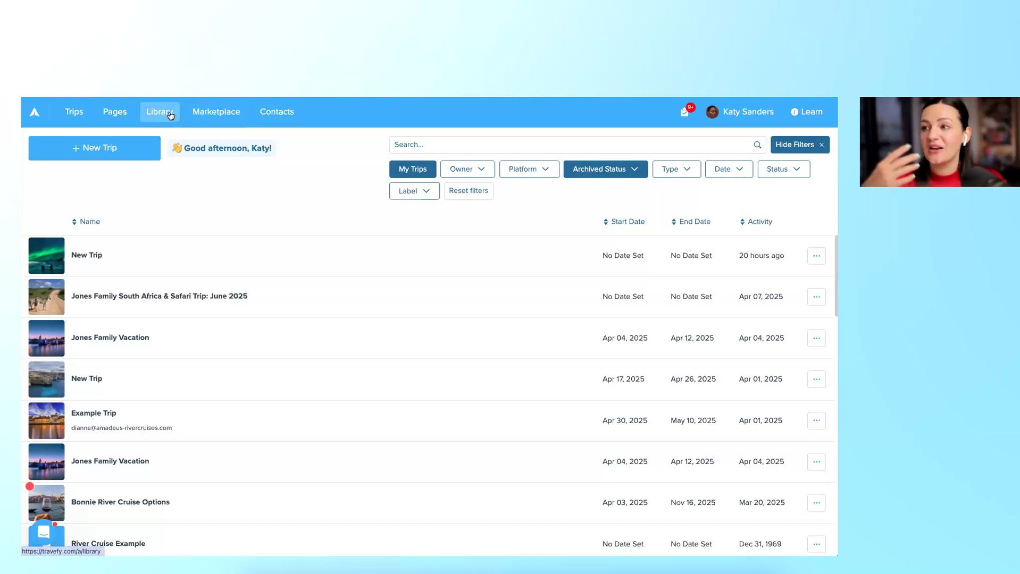
# Open the most recent trip to view its Alaska itinerary, and leave it again.
pyautogui.click(283, 264)
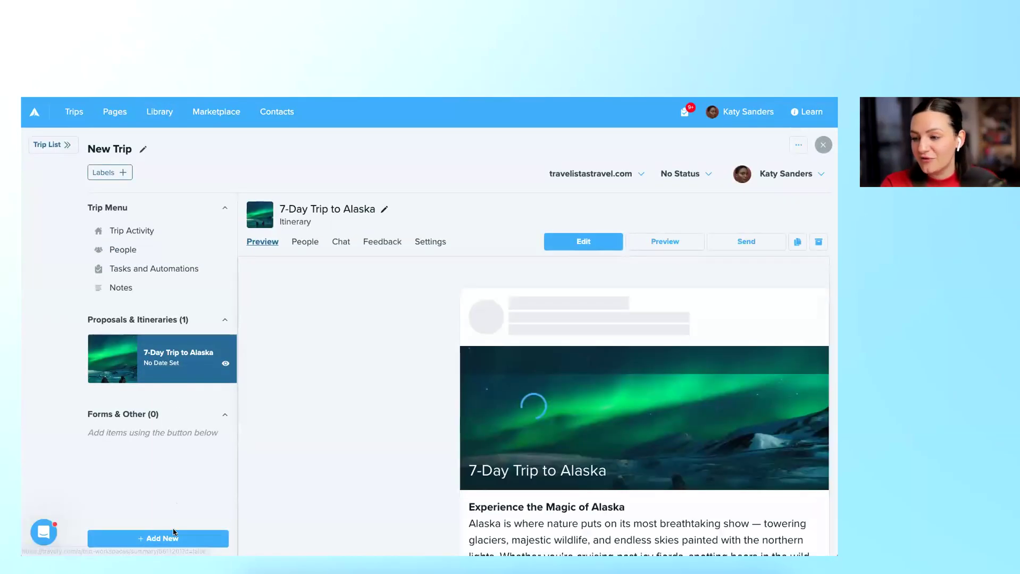
pyautogui.click(164, 111)
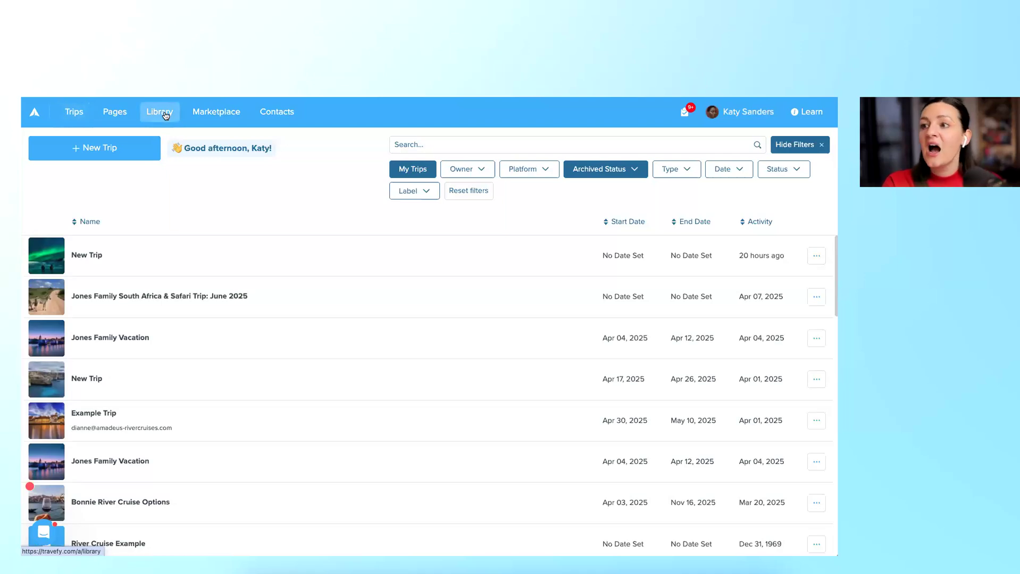
# Create a new form in the library and title it "Example Form".
pyautogui.click(166, 114)
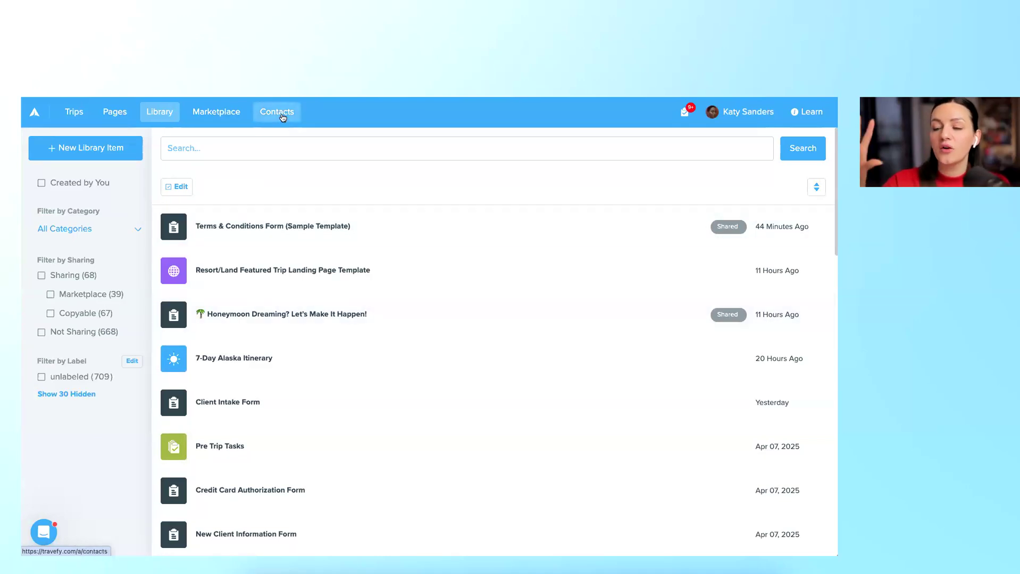
pyautogui.click(113, 154)
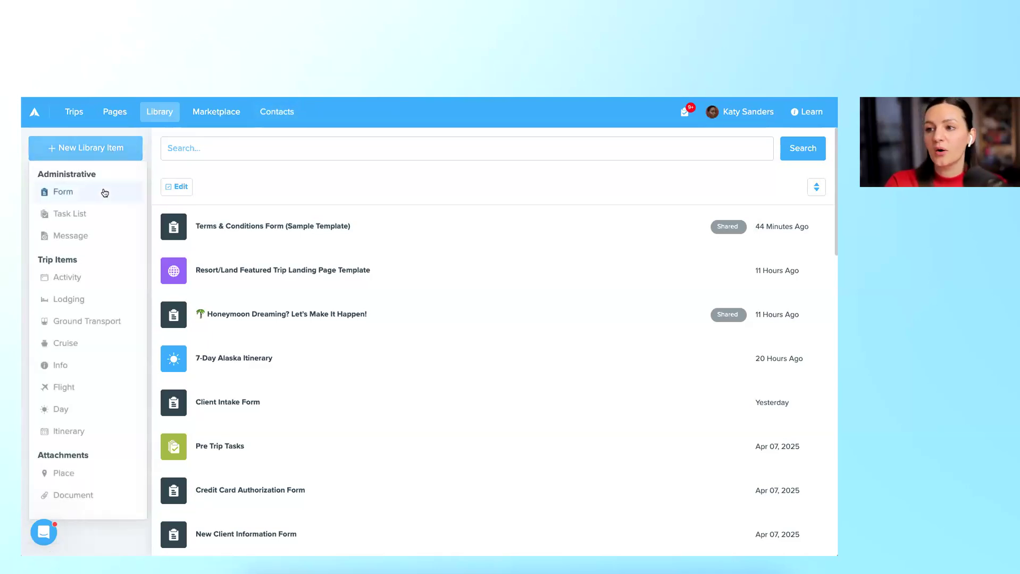
pyautogui.click(100, 155)
pyautogui.click(92, 191)
pyautogui.click(281, 234)
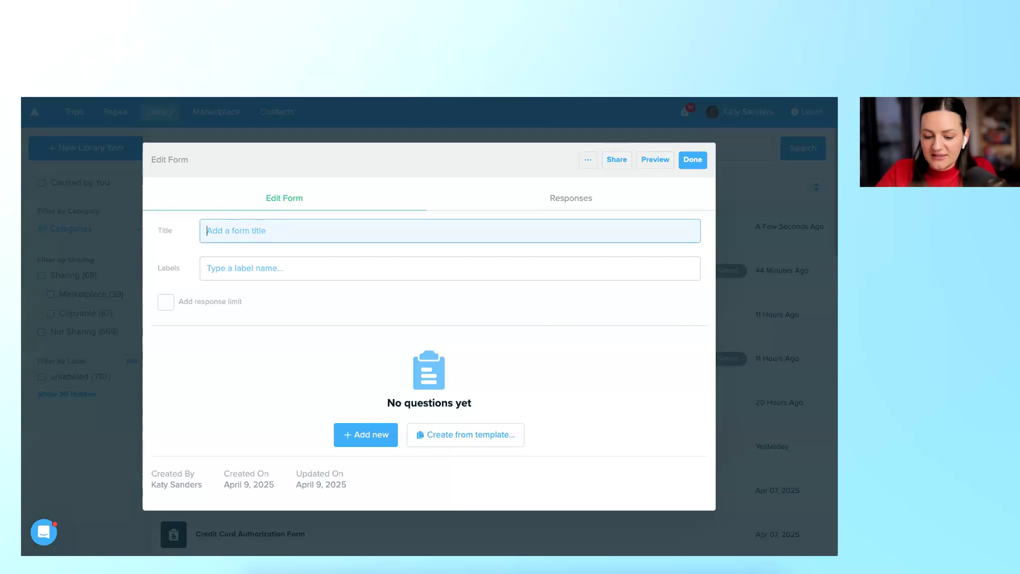
pyautogui.write('Example Form')
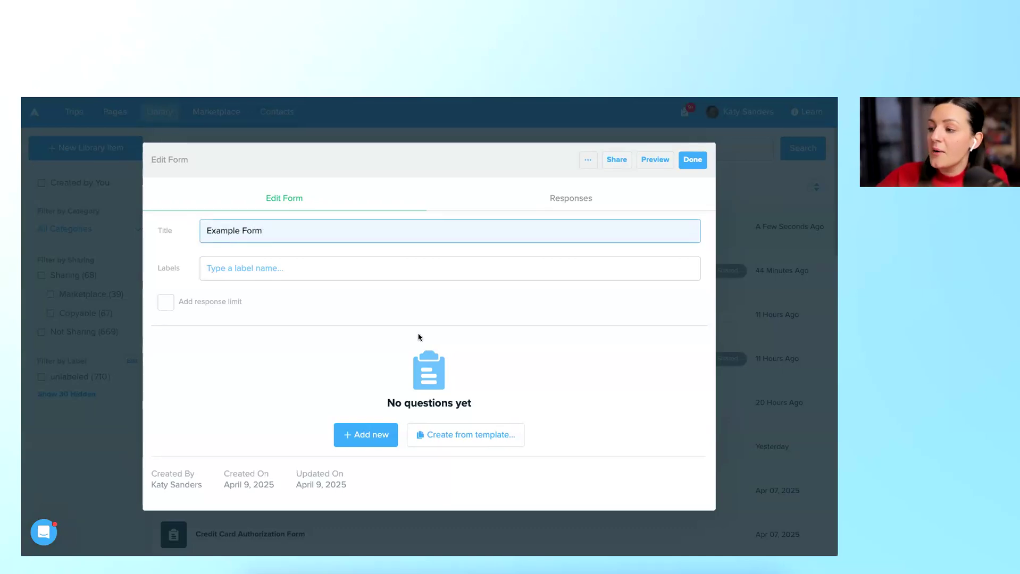
# Check which templates the form can be created from, and close the form without choosing one.
pyautogui.click(476, 434)
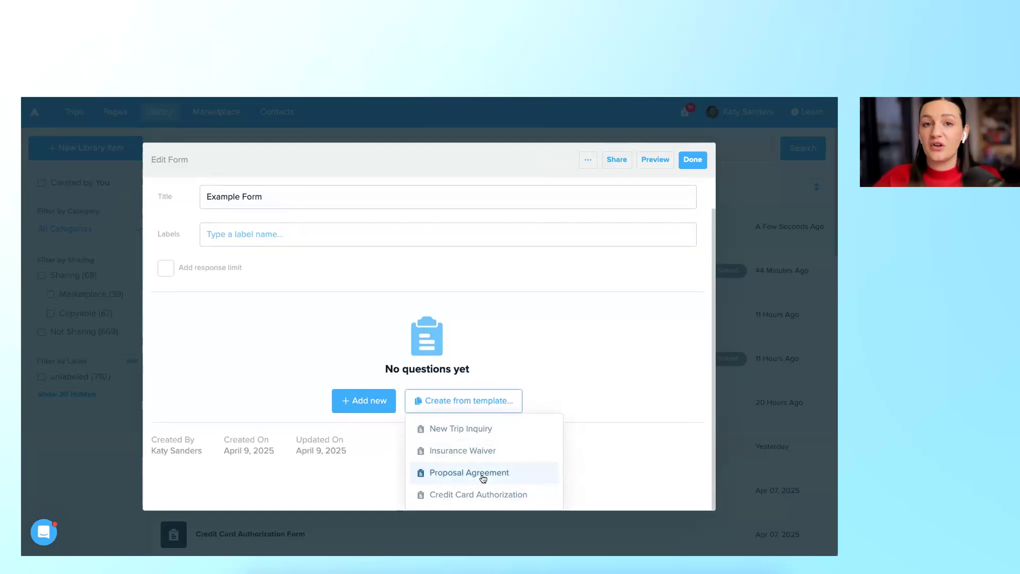
pyautogui.click(565, 398)
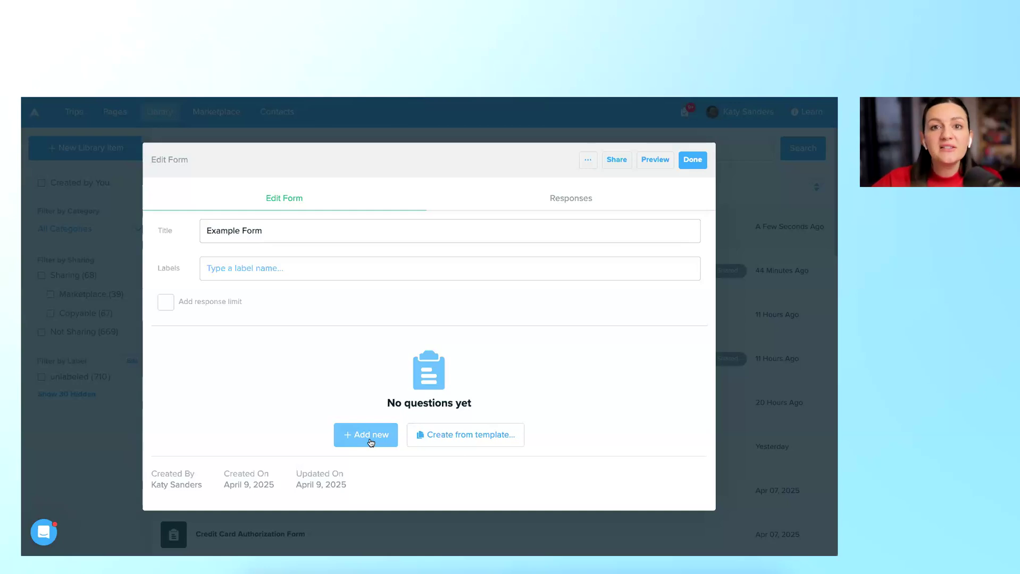
pyautogui.click(692, 162)
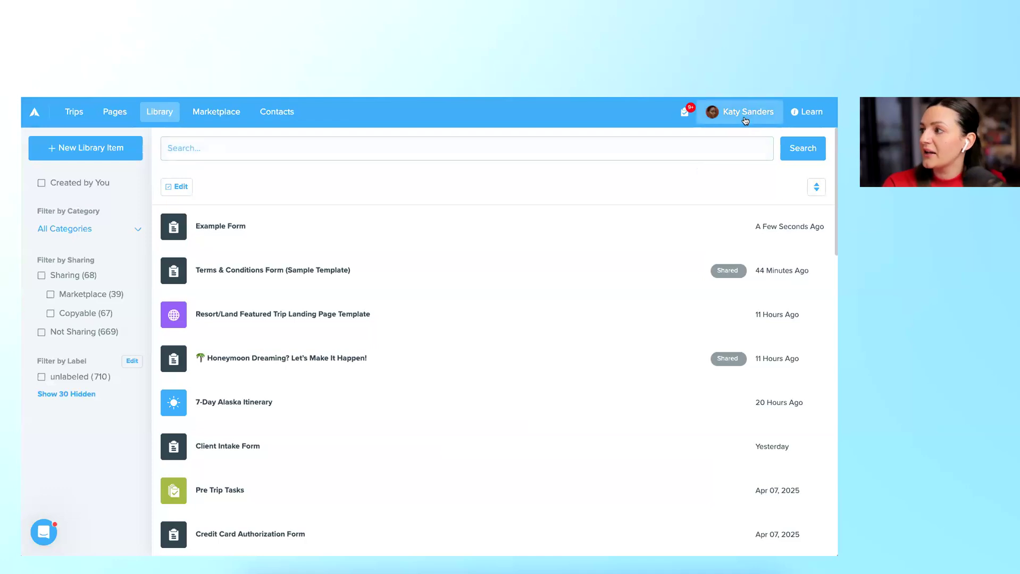
# Open the account's security settings to review the two-factor authentication options, dismissing the webinar banner.
pyautogui.click(745, 120)
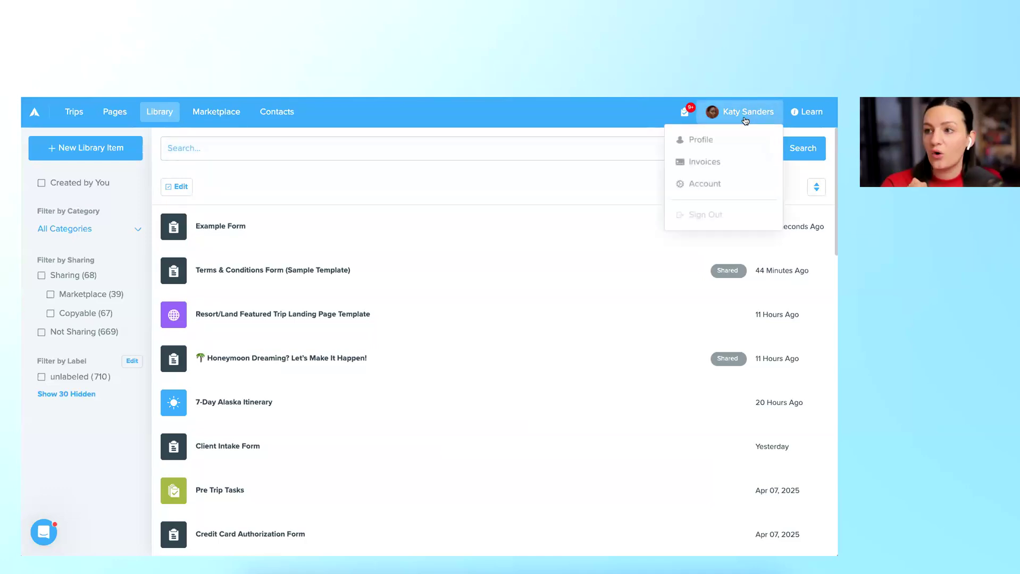
pyautogui.click(733, 187)
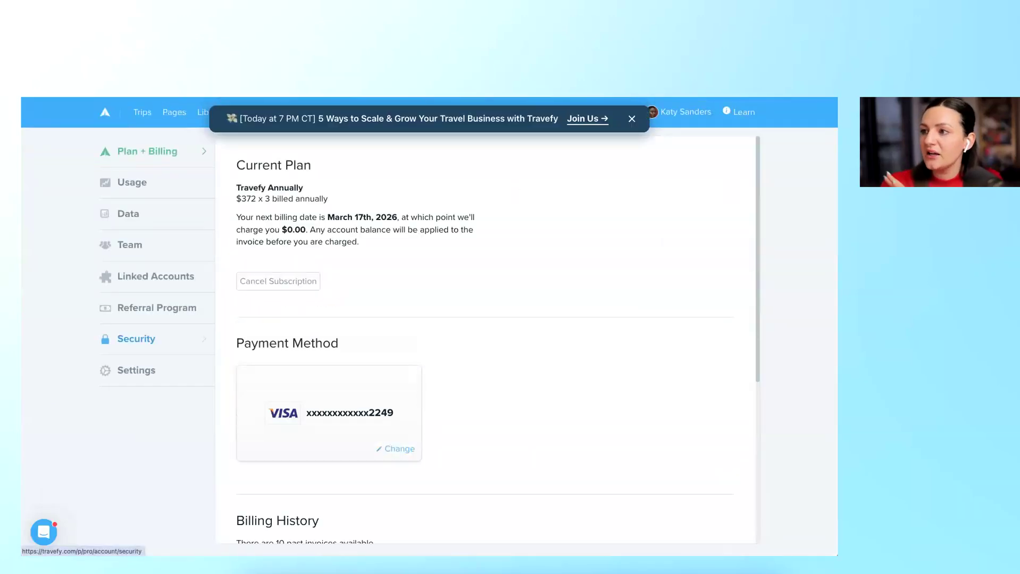
pyautogui.click(632, 119)
pyautogui.click(187, 343)
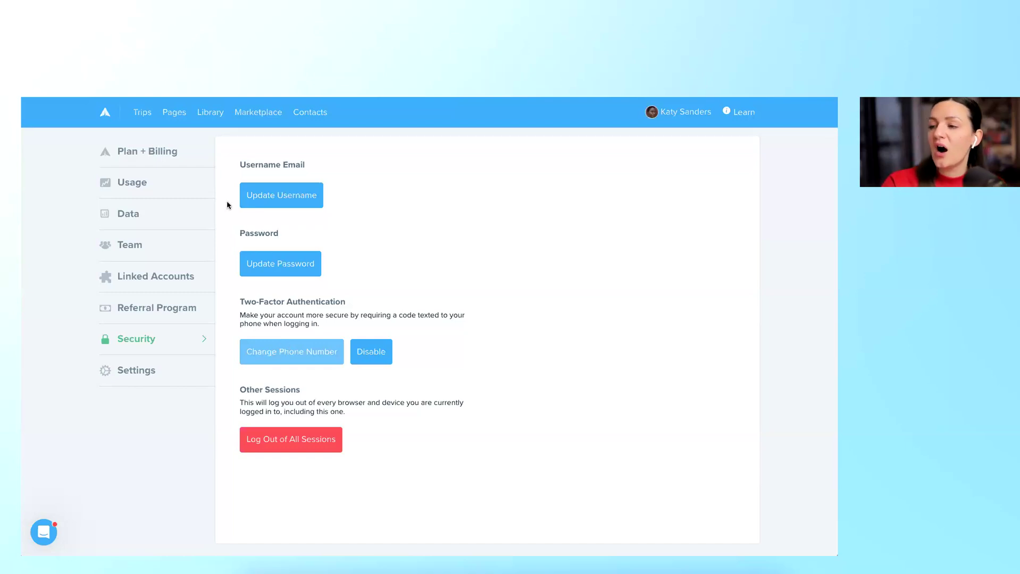
# Reopen Example Form from the library and add a short-answer question called "Name".
pyautogui.click(206, 118)
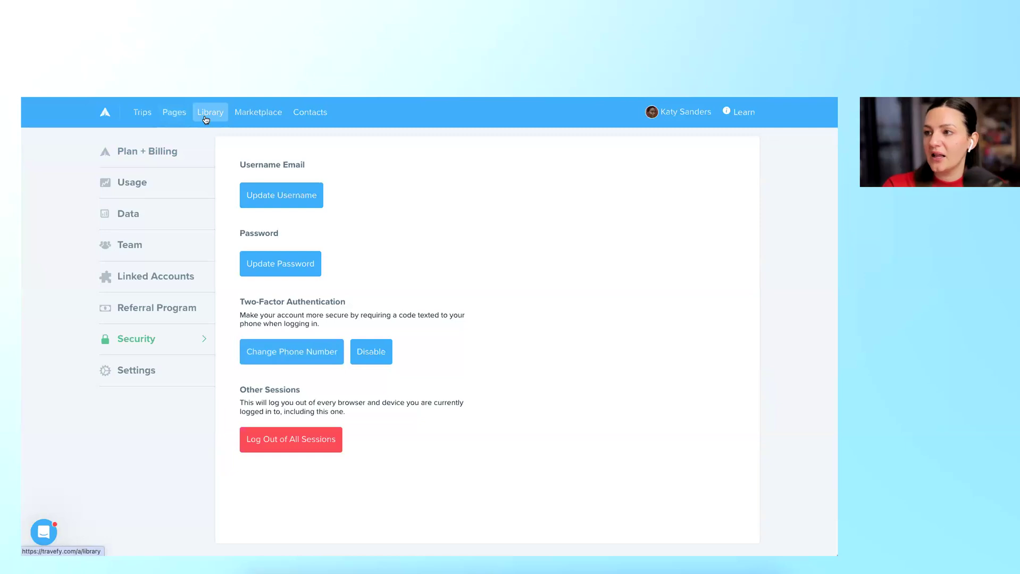
pyautogui.click(268, 221)
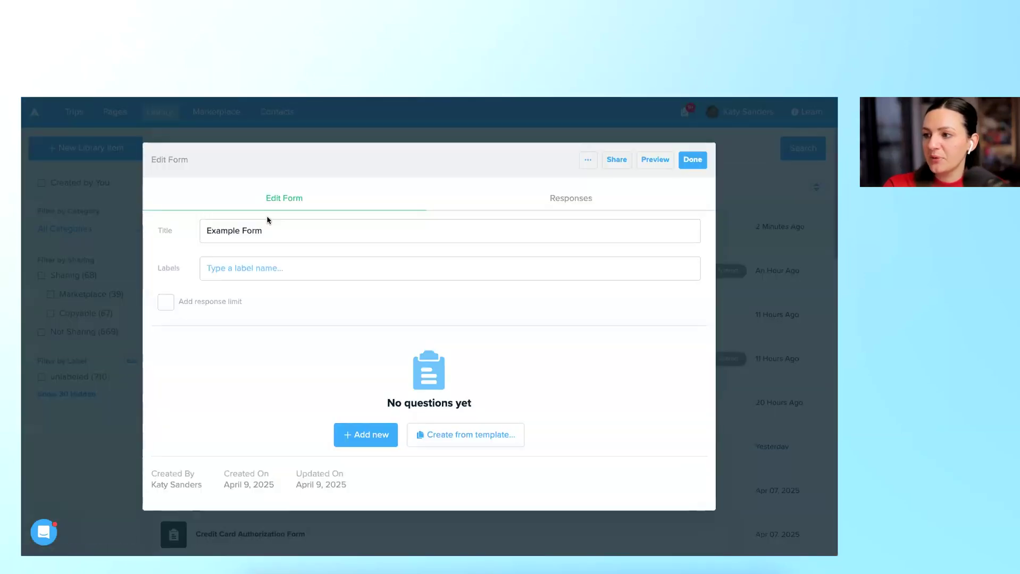
pyautogui.click(370, 431)
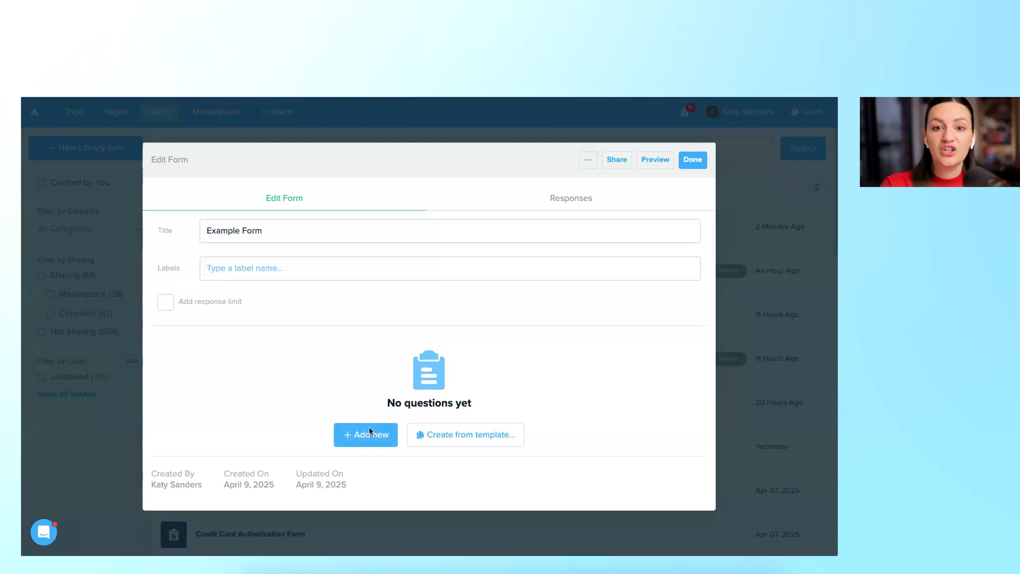
pyautogui.click(382, 434)
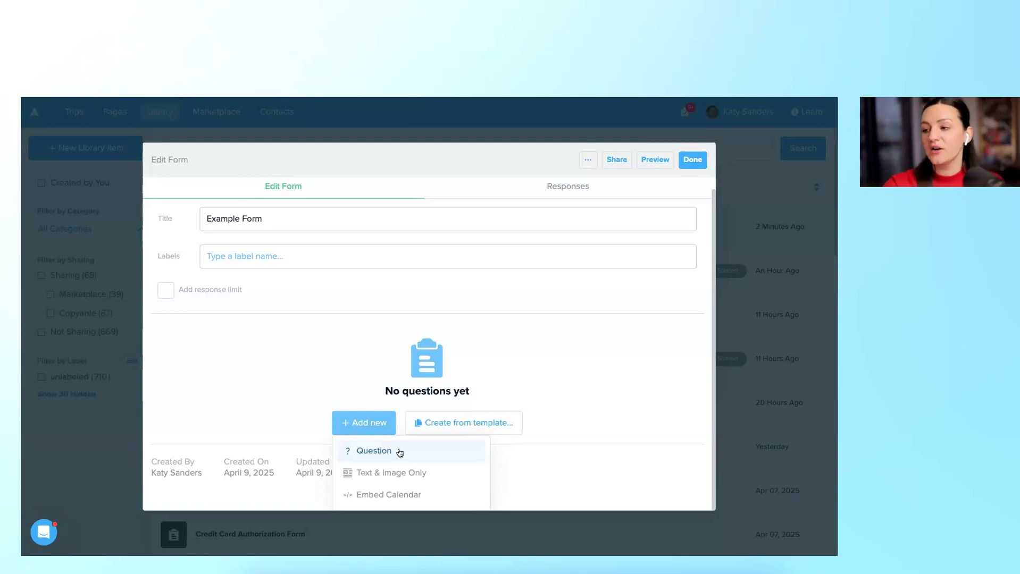
pyautogui.click(399, 453)
pyautogui.write('Name')
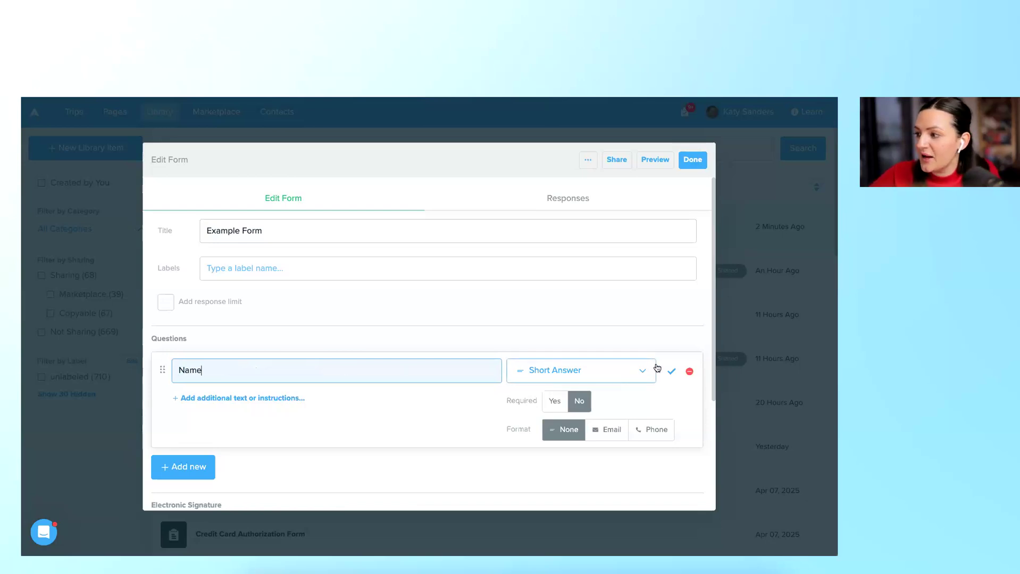
pyautogui.click(671, 371)
# Add a second short-answer question called "Email" to the form.
pyautogui.click(216, 419)
pyautogui.click(223, 430)
pyautogui.write('Email')
pyautogui.click(671, 421)
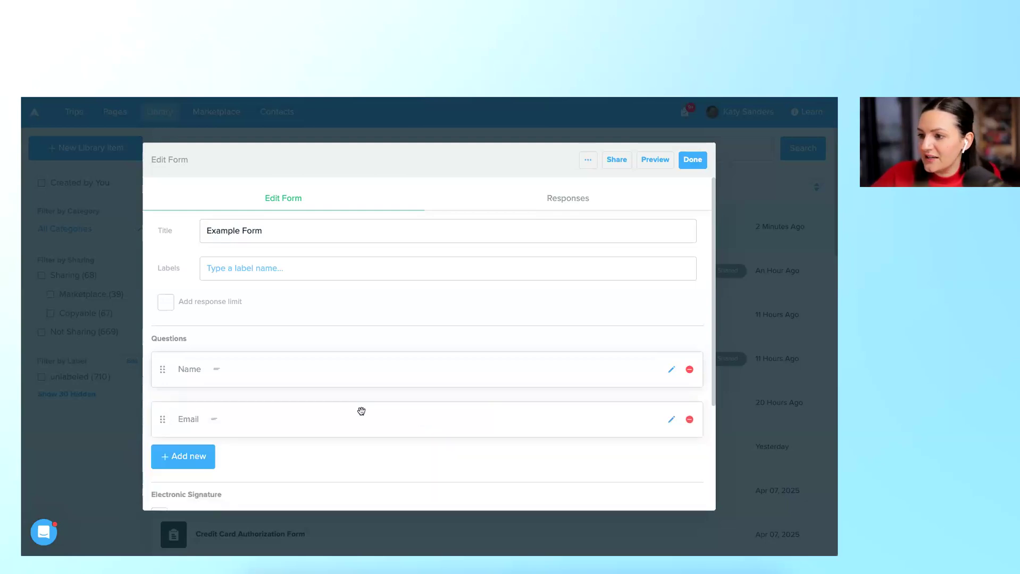
# Add a third question of type Card Authorization with the prompt "Enter your payment info here".
pyautogui.scroll(-1, 234, 404)
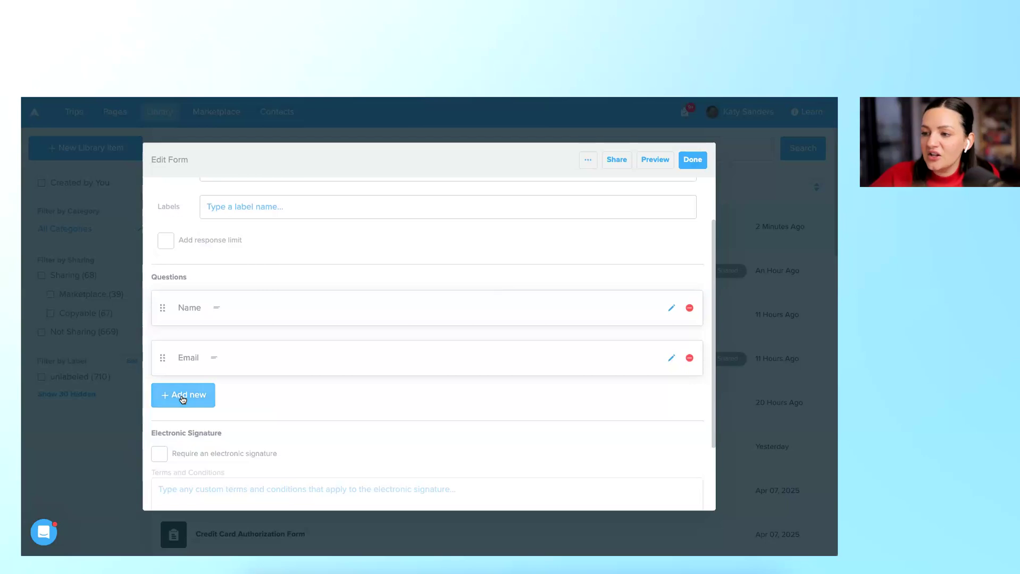
pyautogui.click(182, 397)
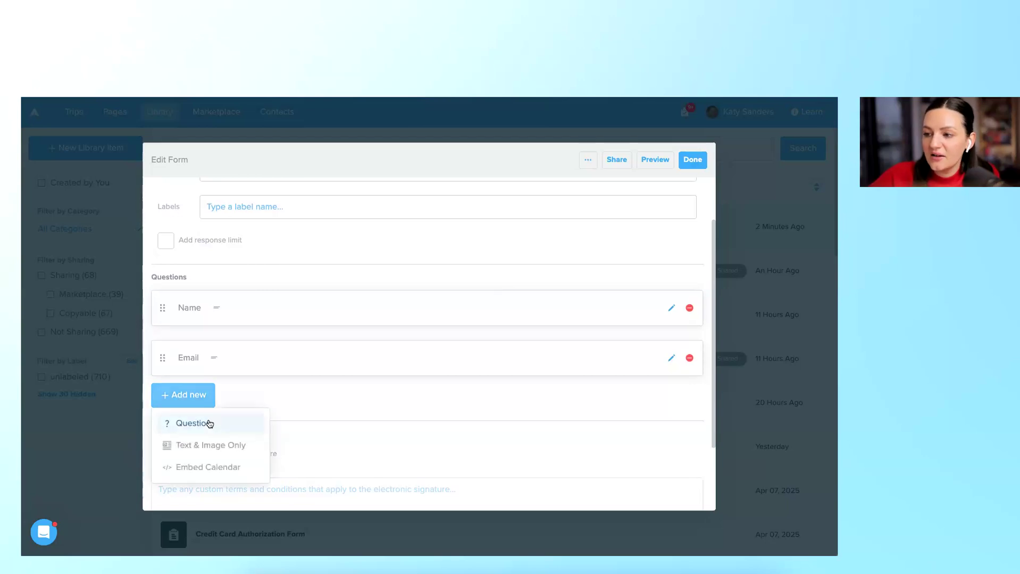
pyautogui.click(208, 421)
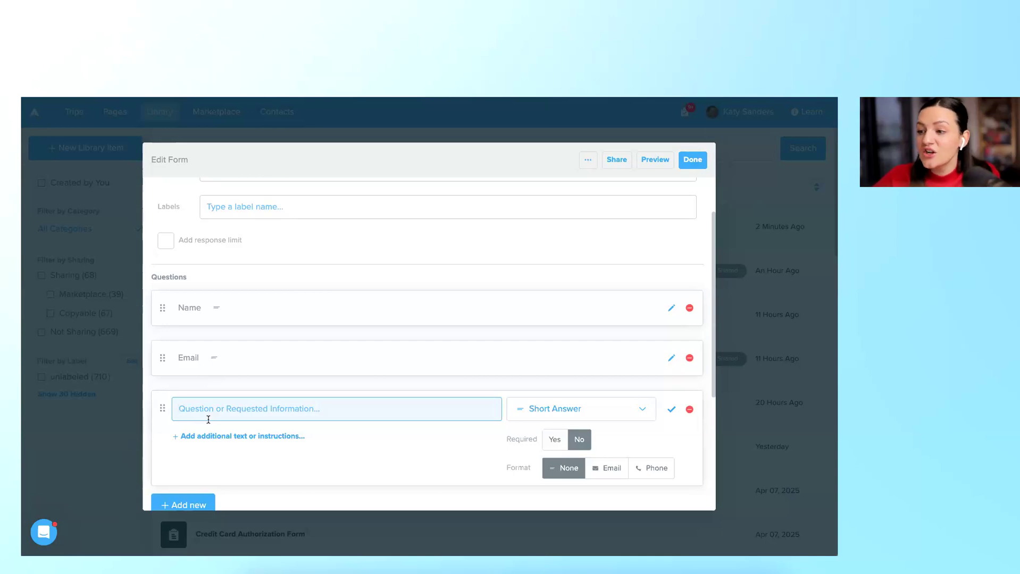
pyautogui.scroll(-1, 208, 419)
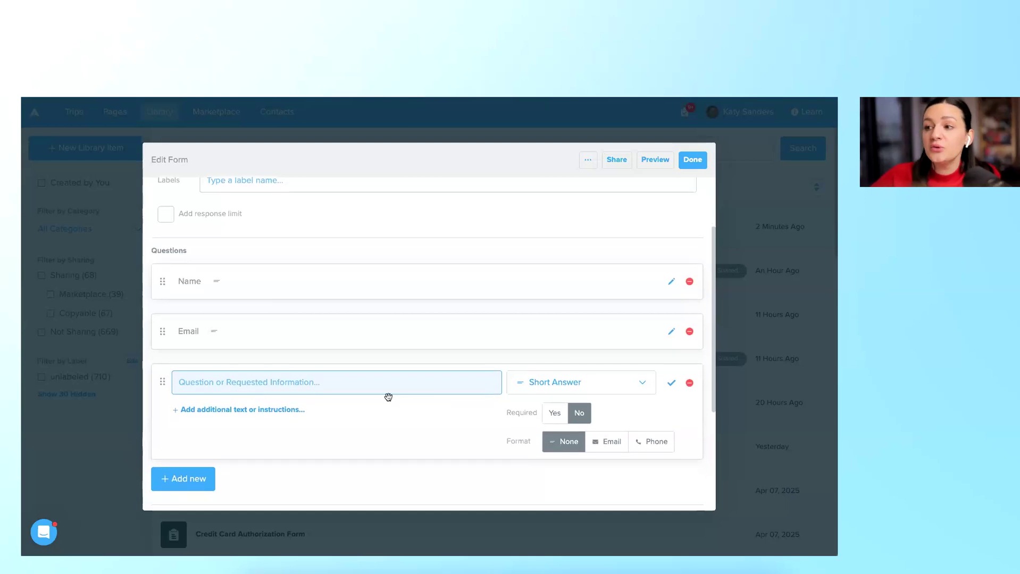
pyautogui.click(530, 383)
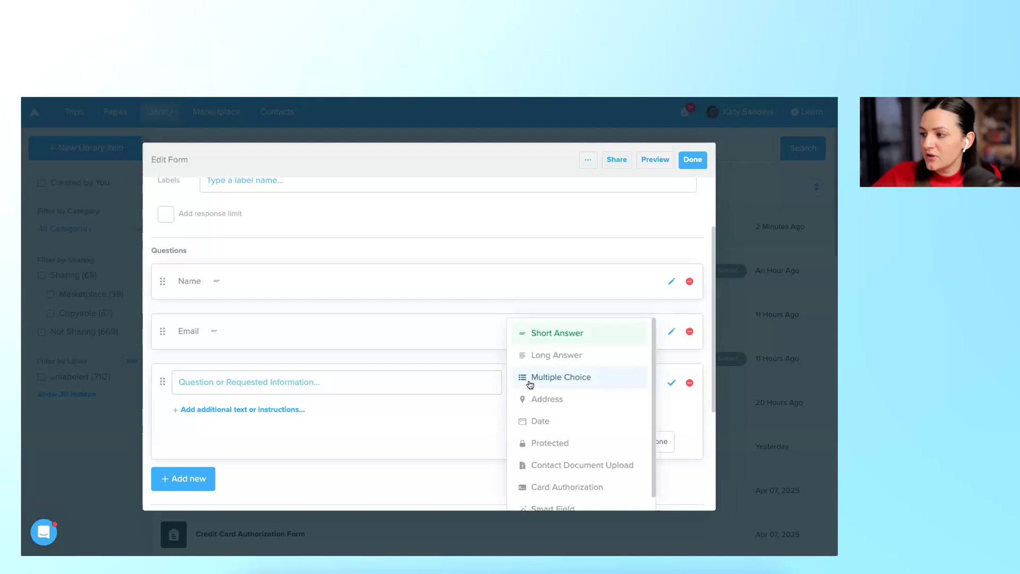
pyautogui.scroll(-1, 529, 383)
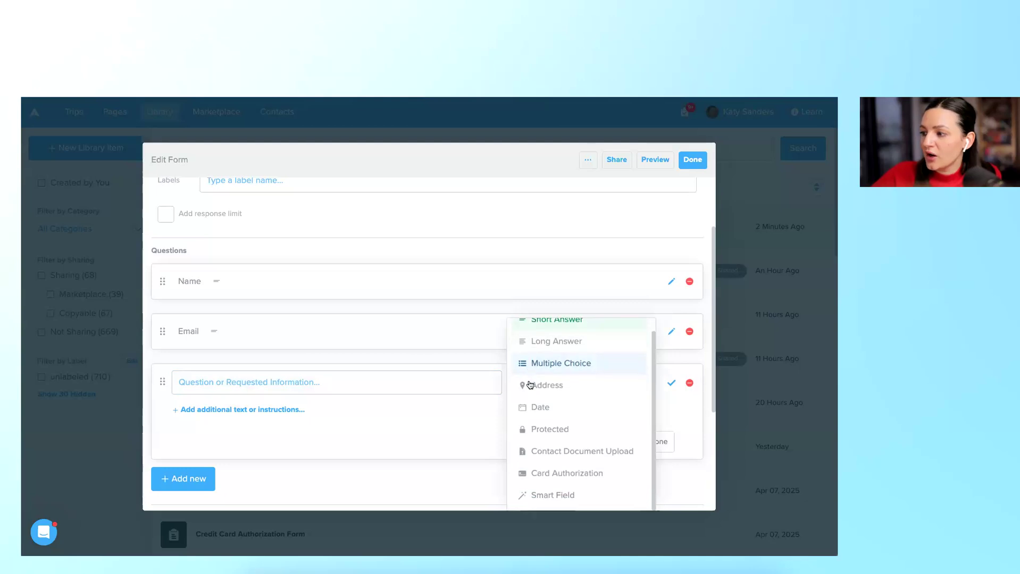
pyautogui.click(587, 476)
pyautogui.click(405, 388)
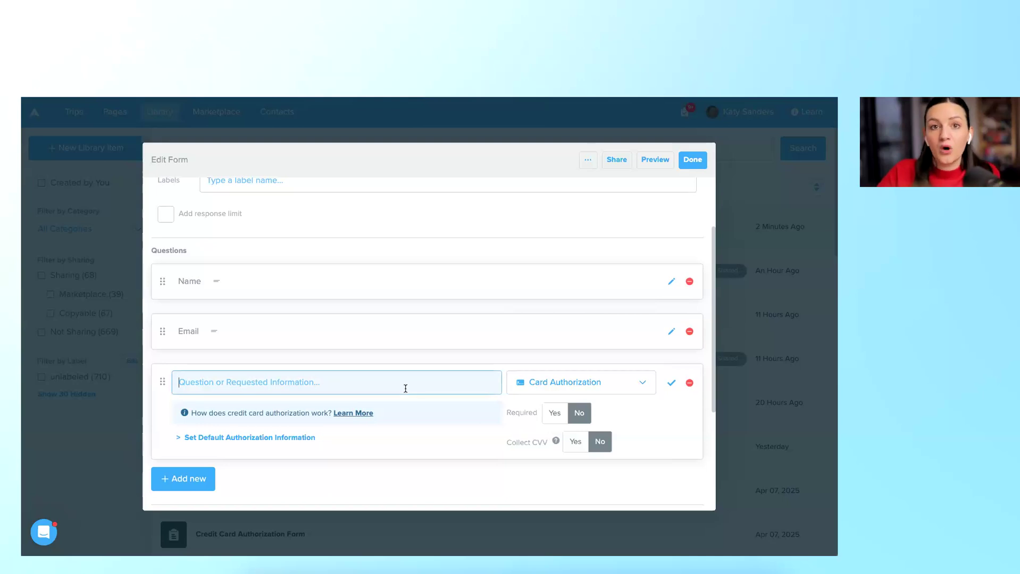
pyautogui.write('Enter your ')
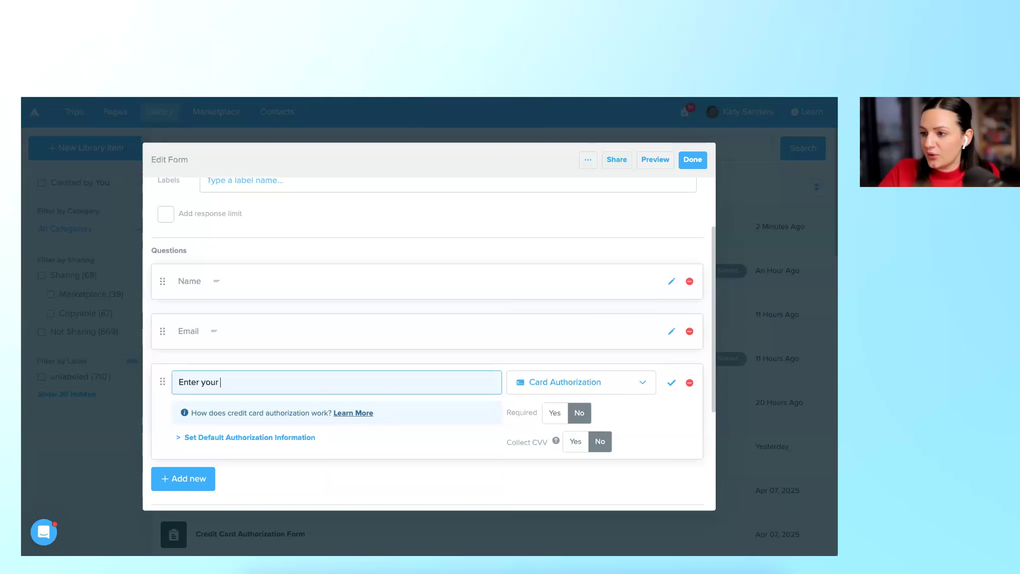
pyautogui.write('payment info here')
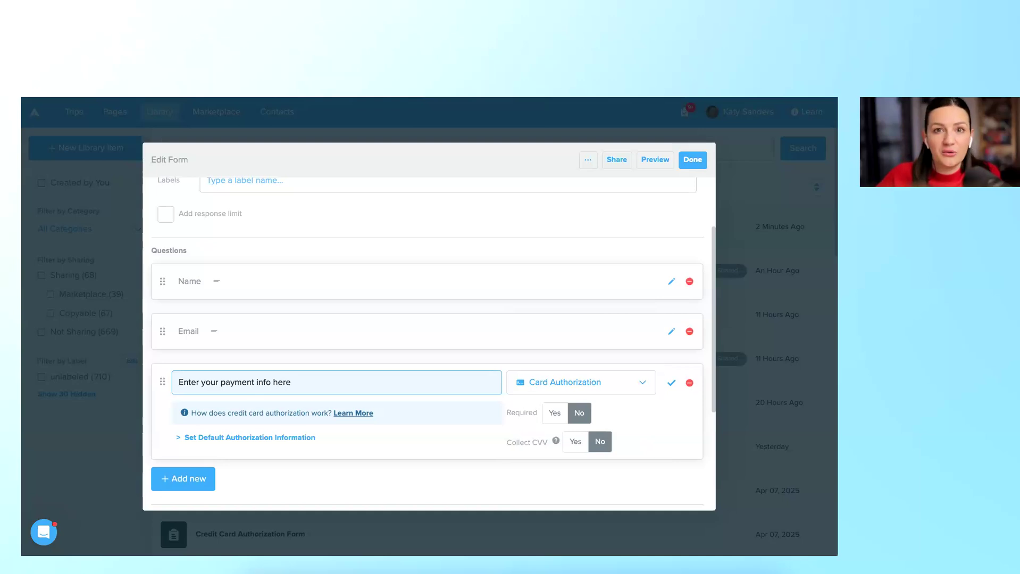
# Review the payment question's answer types, trying Short Answer before restoring Card Authorization.
pyautogui.click(628, 382)
pyautogui.scroll(-2, 630, 402)
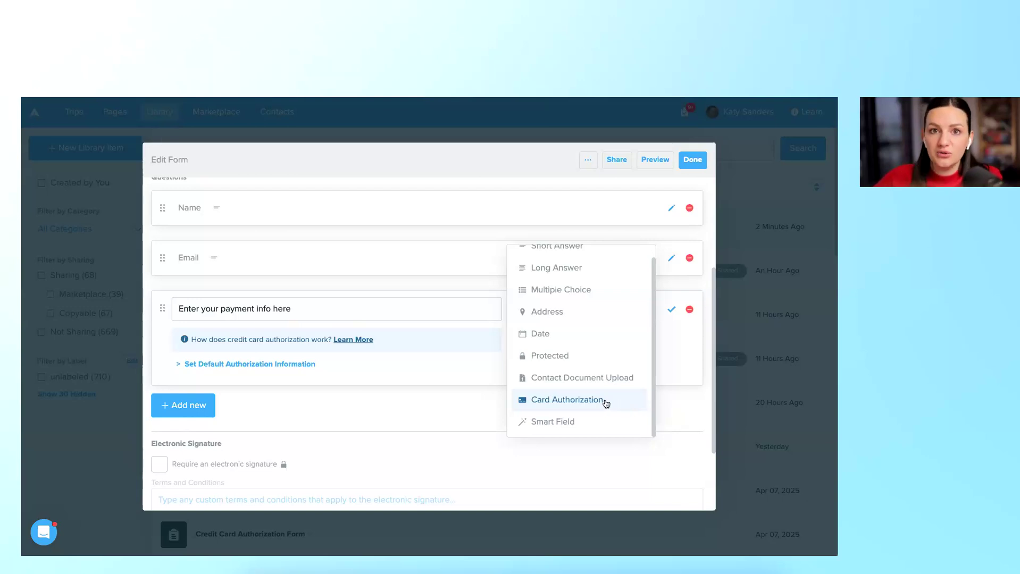
pyautogui.click(548, 400)
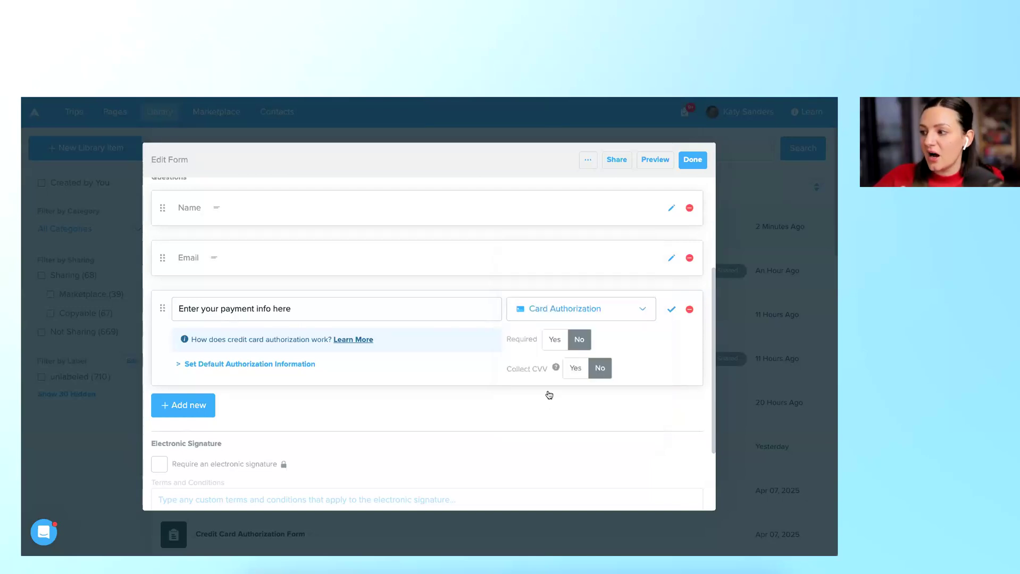
pyautogui.click(587, 309)
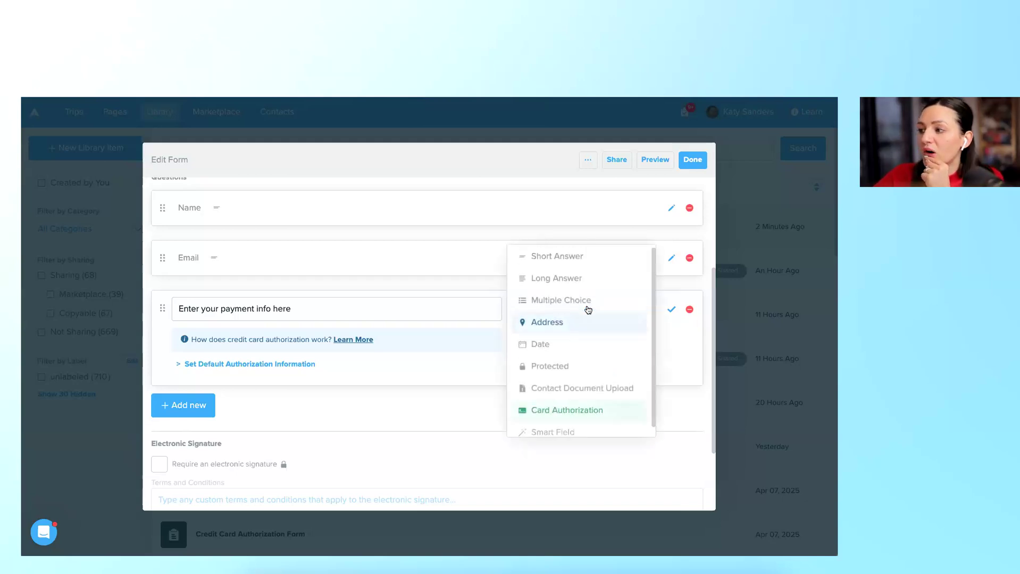
pyautogui.click(582, 261)
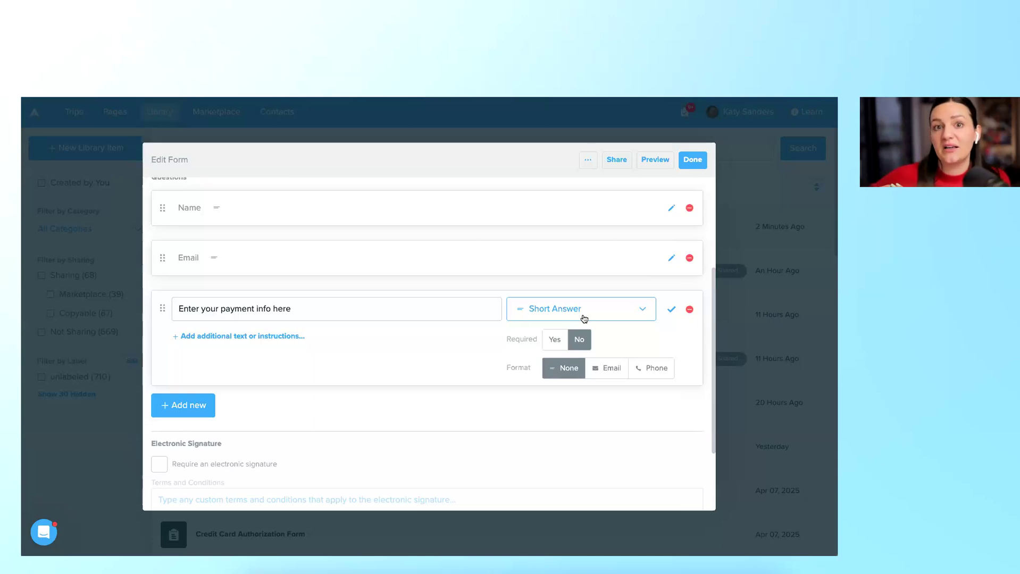
pyautogui.click(584, 317)
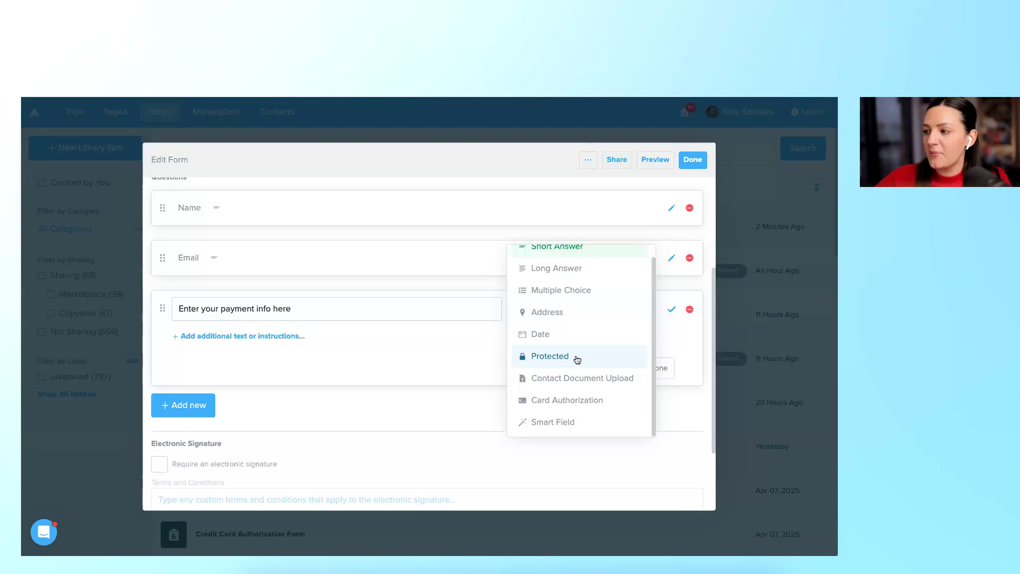
pyautogui.click(583, 403)
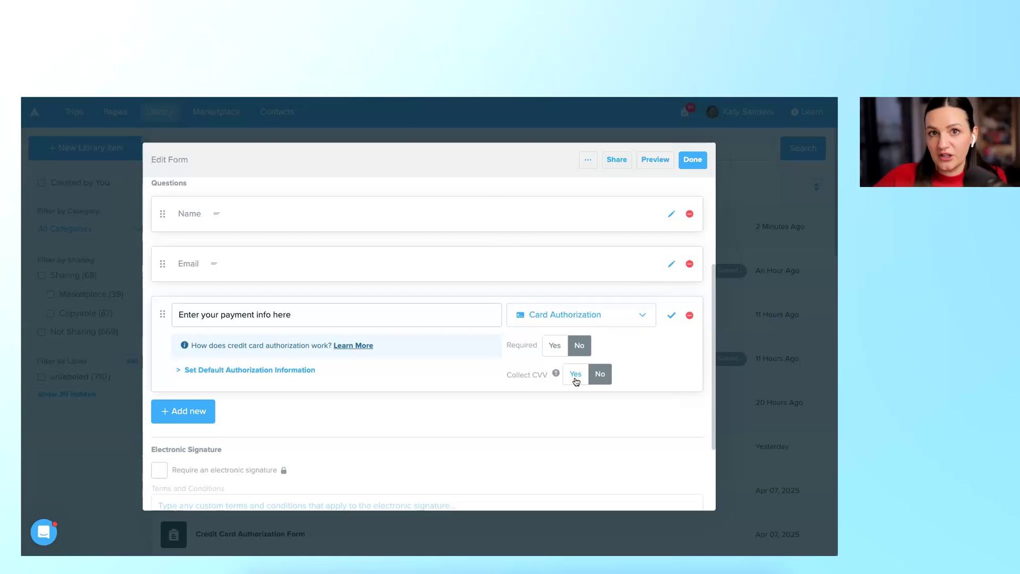
# Turn on CVV collection for the payment question, and briefly expand its default authorization information.
pyautogui.click(575, 375)
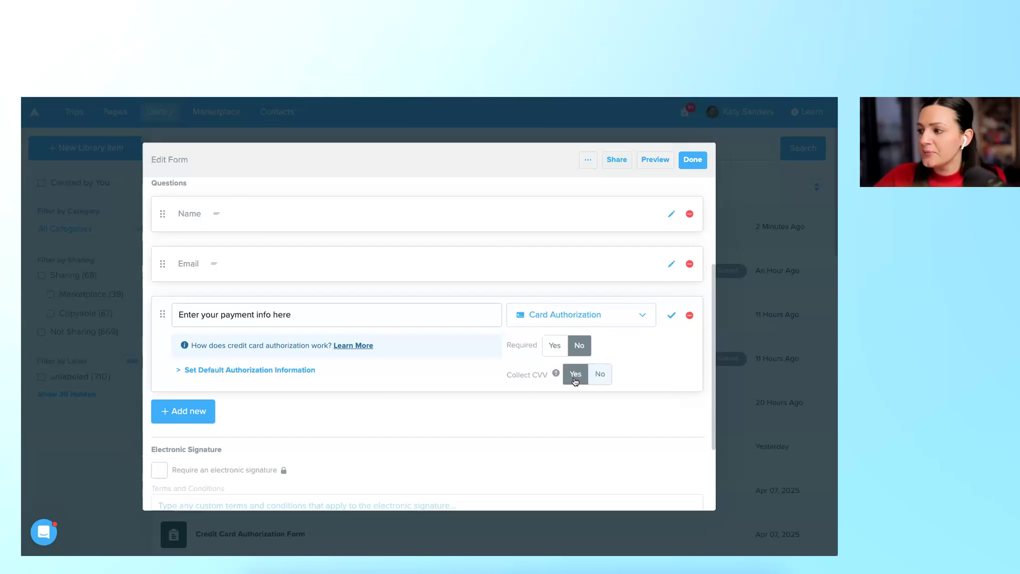
pyautogui.click(303, 372)
pyautogui.click(303, 373)
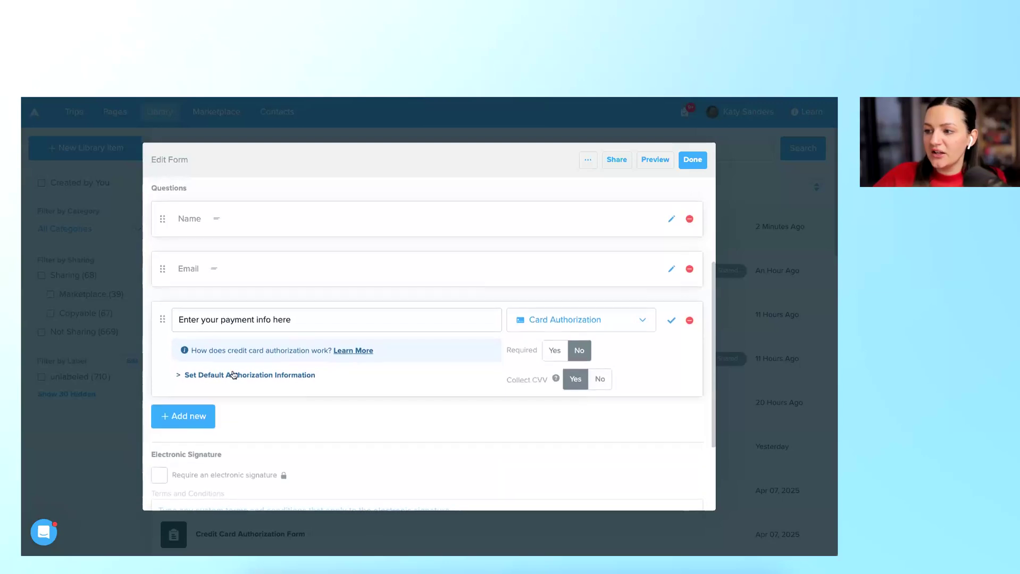
# Expand the payment question's default authorization information, ready for entering its description.
pyautogui.click(282, 376)
pyautogui.scroll(-2, 285, 378)
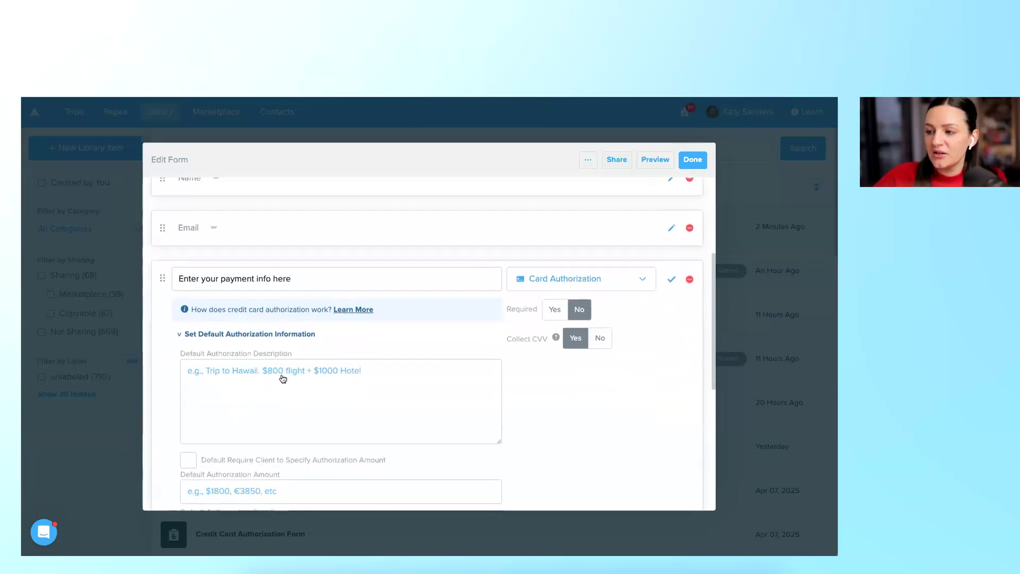
pyautogui.click(284, 355)
pyautogui.scroll(-2, 283, 354)
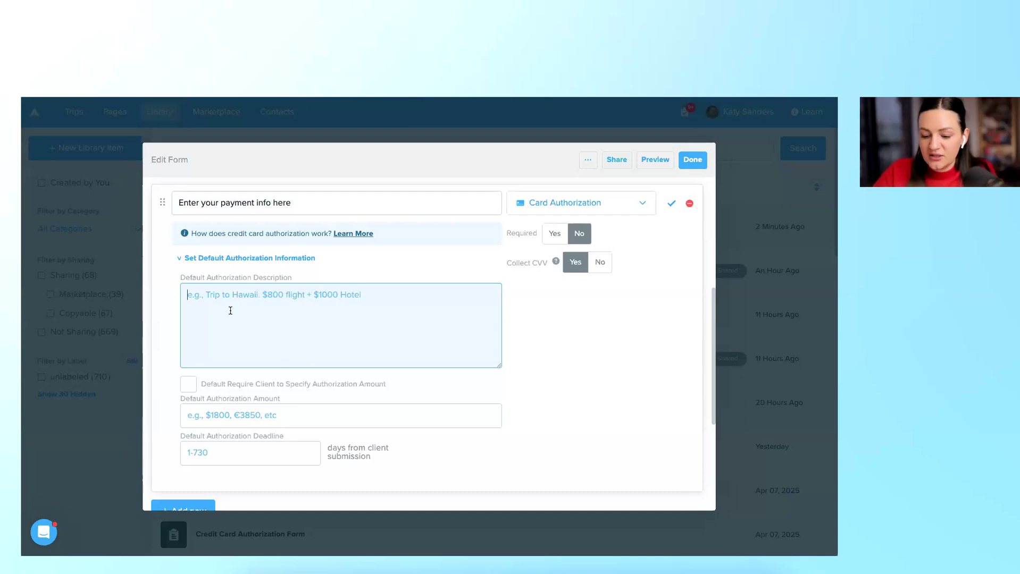
pyautogui.write('Hig')
pyautogui.press('BackSpace')
pyautogui.press('BackSpace')
pyautogui.write('aWAII TRIP ')
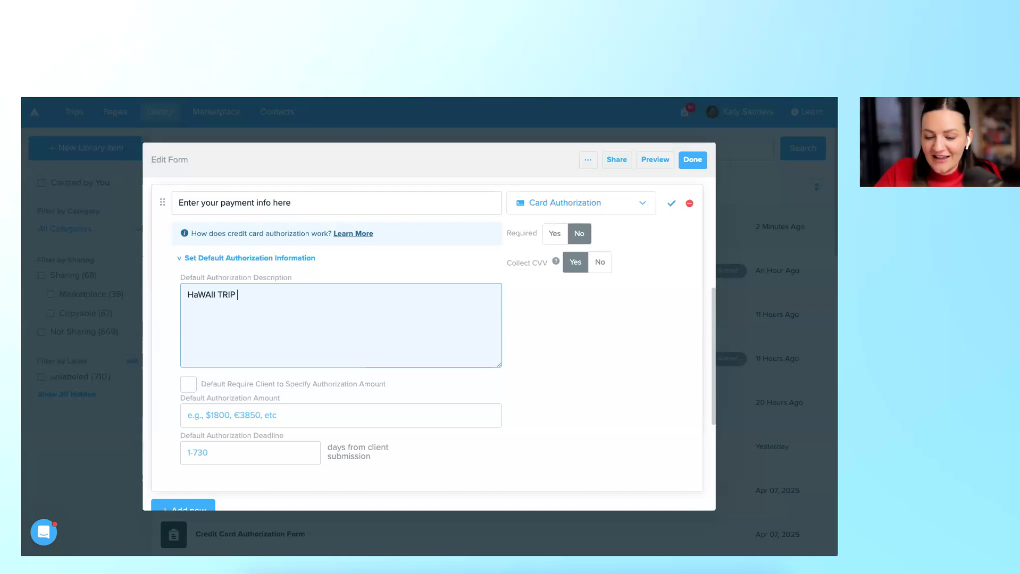
pyautogui.write('deposit')
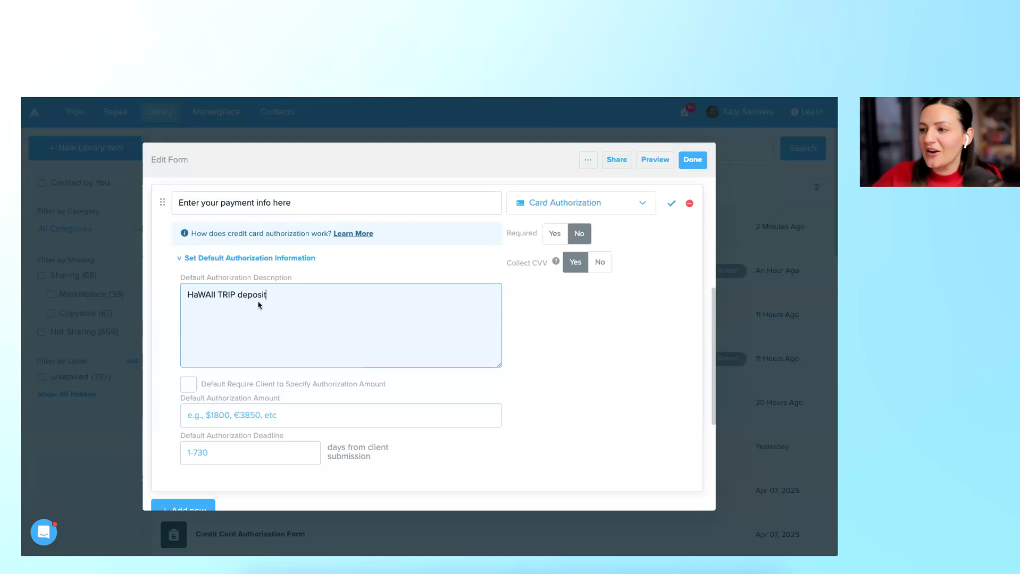
pyautogui.moveTo(273, 296); pyautogui.dragTo(184, 295)
pyautogui.press('BackSpace')
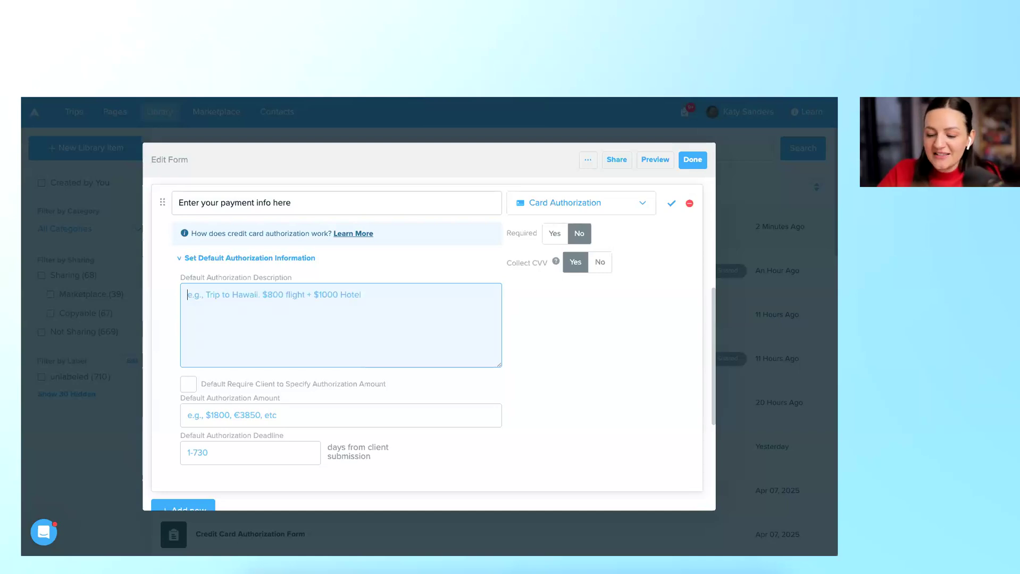
# Enter the default authorization description on three lines: "Hawaii Trip", "- deposit" and "-hotel ($2000)".
pyautogui.write('Hawaii Trip')
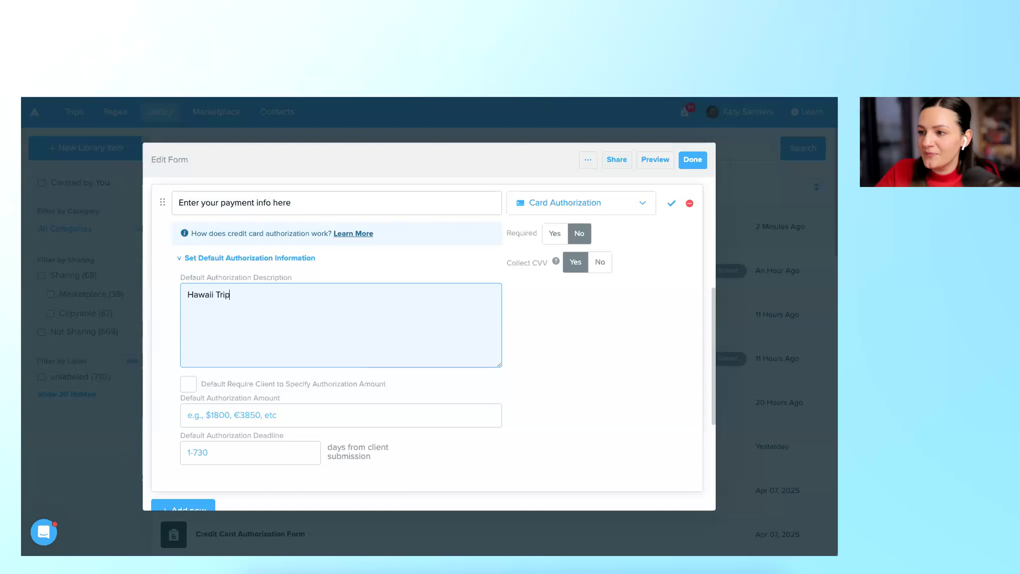
pyautogui.press('Return')
pyautogui.write('- depost')
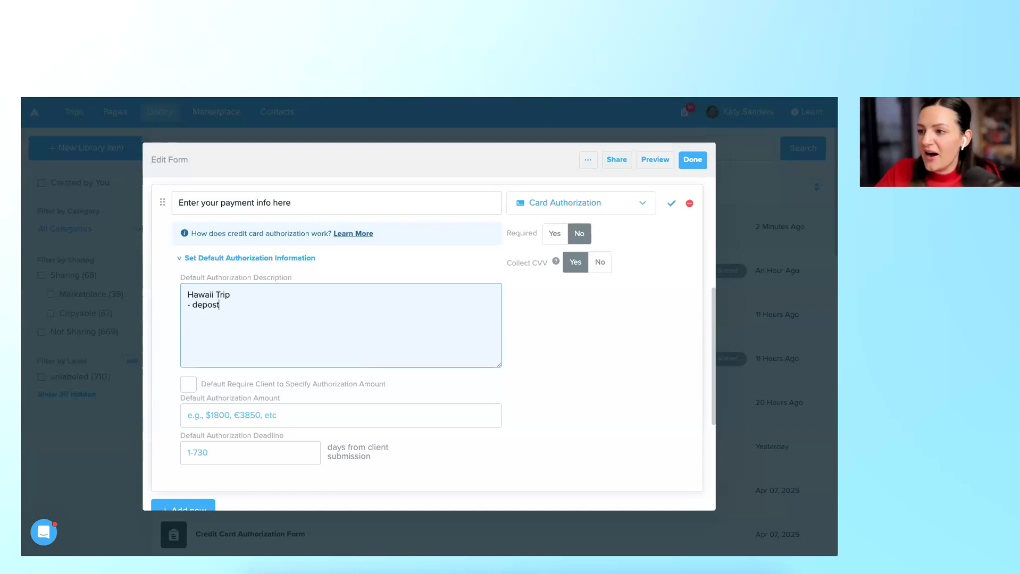
pyautogui.press('BackSpace')
pyautogui.press('BackSpace')
pyautogui.write('sit-')
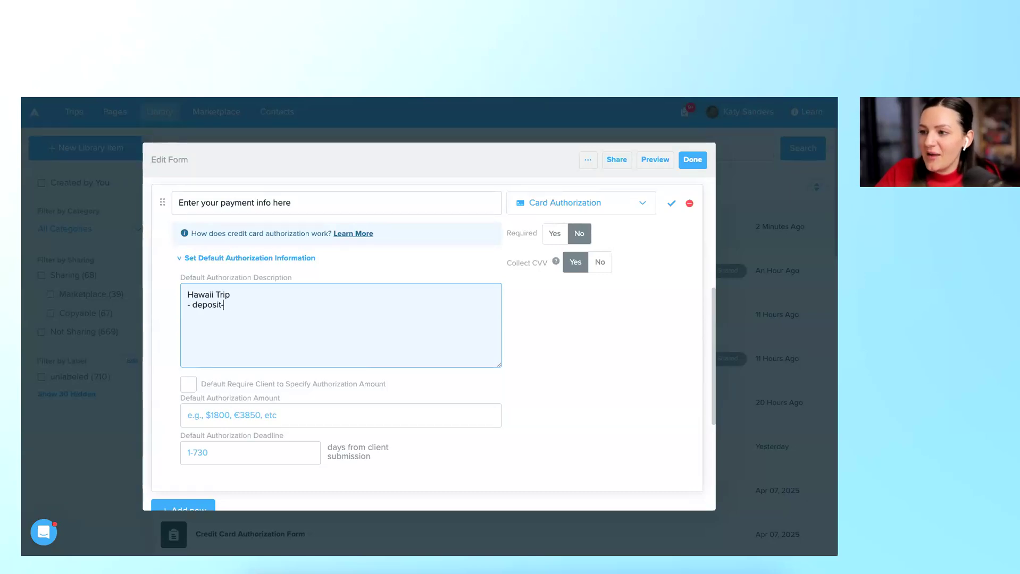
pyautogui.press('Return')
pyautogui.write('-hot')
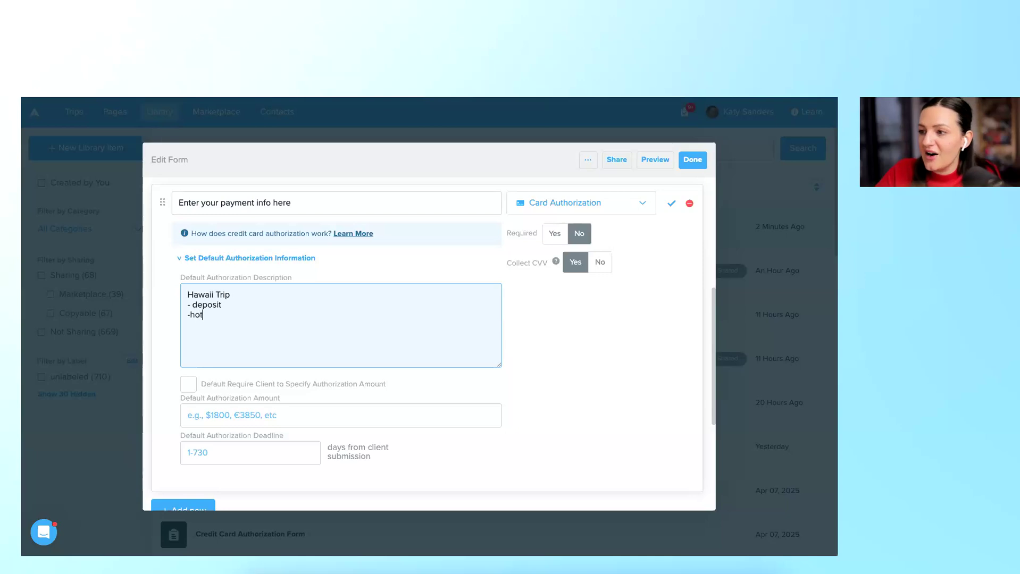
pyautogui.write('el (')
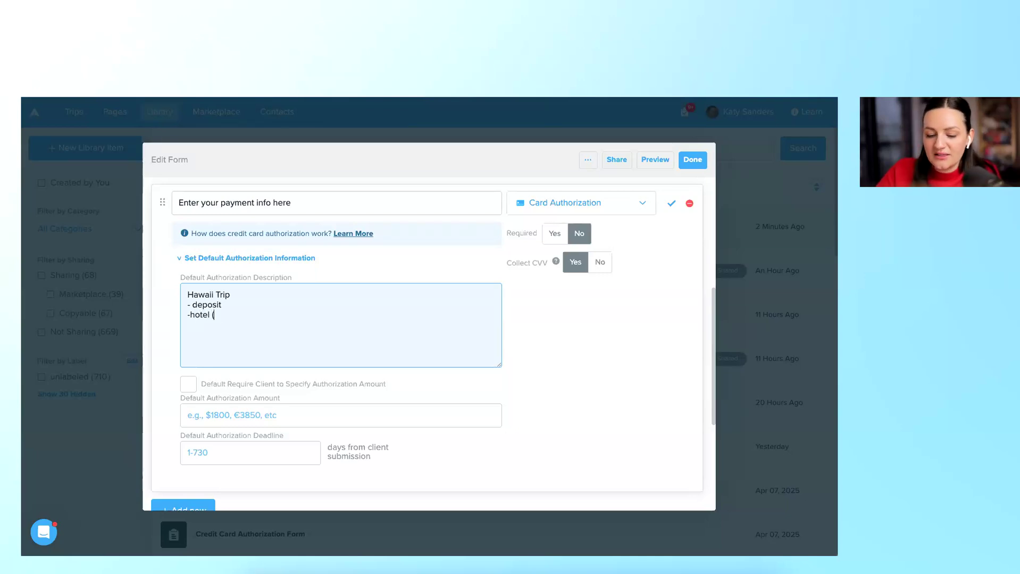
pyautogui.write('$2000)')
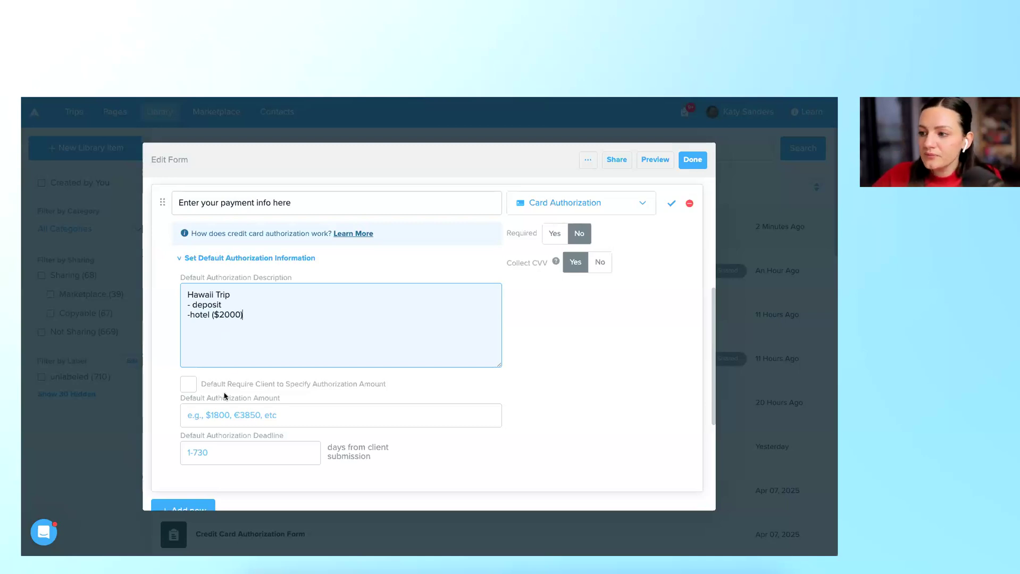
# Set the default authorization amount to $1,000, and briefly try requiring the client to specify the amount.
pyautogui.scroll(-1, 231, 361)
pyautogui.click(235, 372)
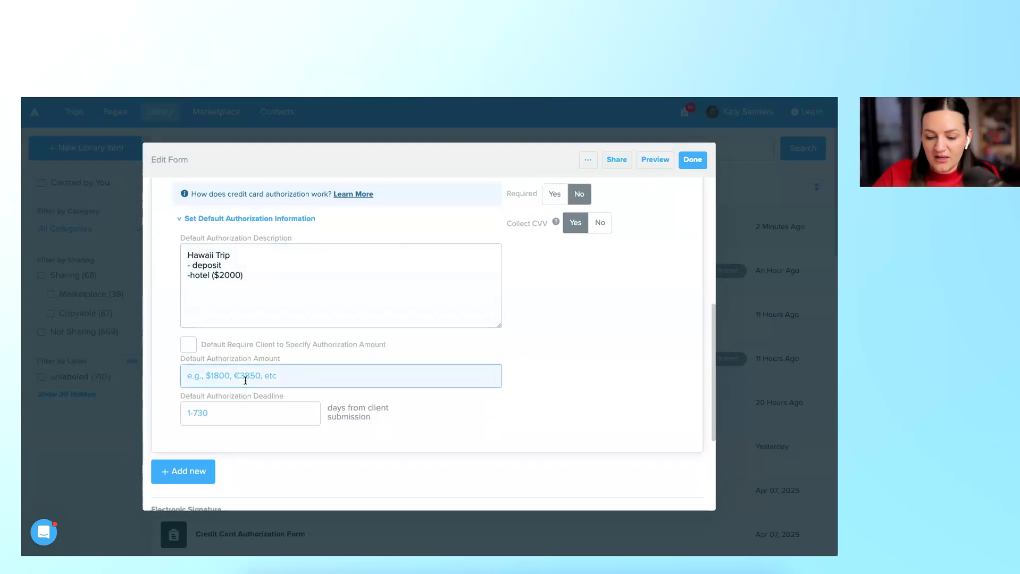
pyautogui.write('$1,000')
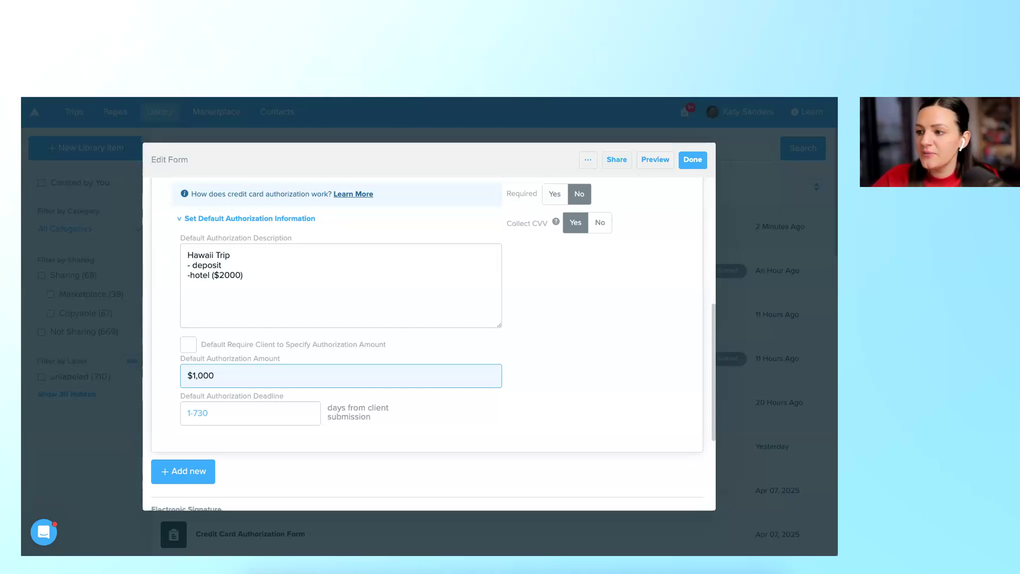
pyautogui.click(190, 346)
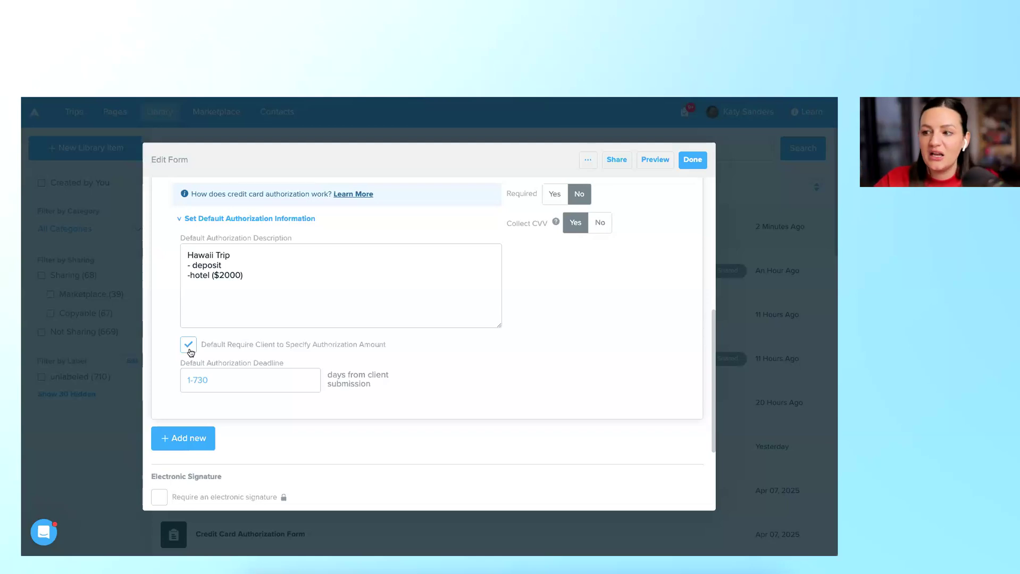
pyautogui.click(189, 345)
pyautogui.click(242, 387)
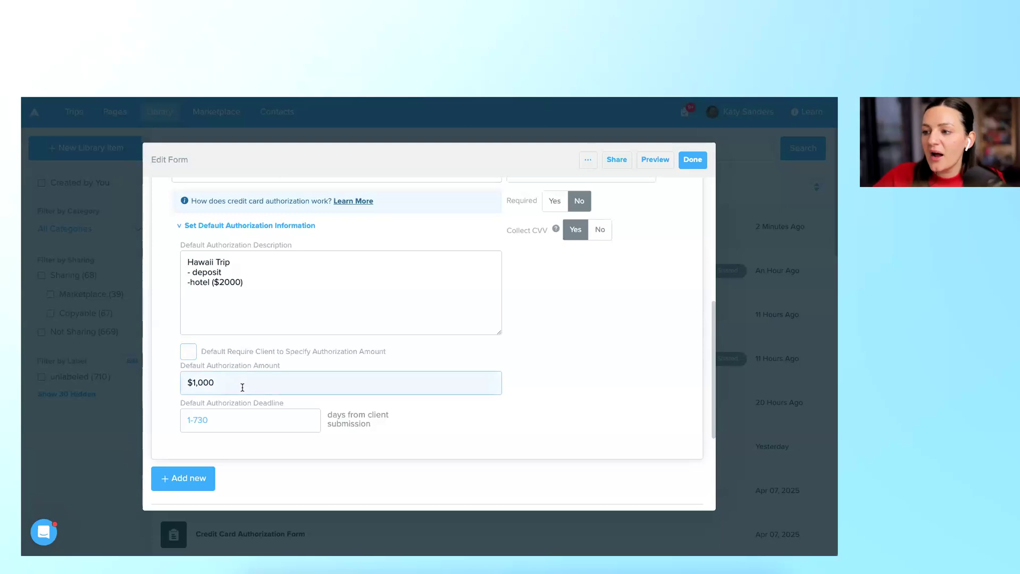
# Set the default authorization deadline to 60 days from client submission.
pyautogui.click(229, 414)
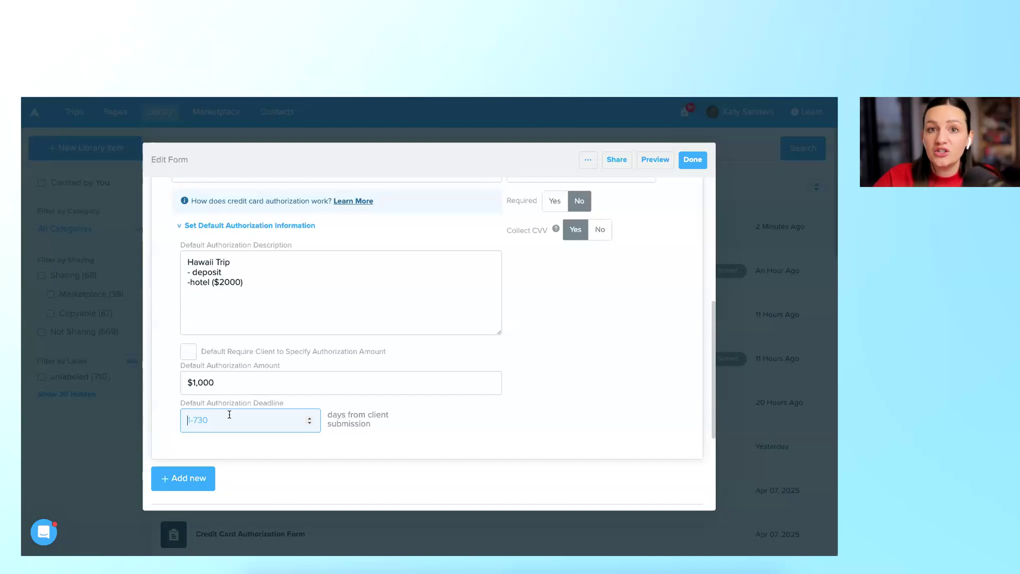
pyautogui.write('60')
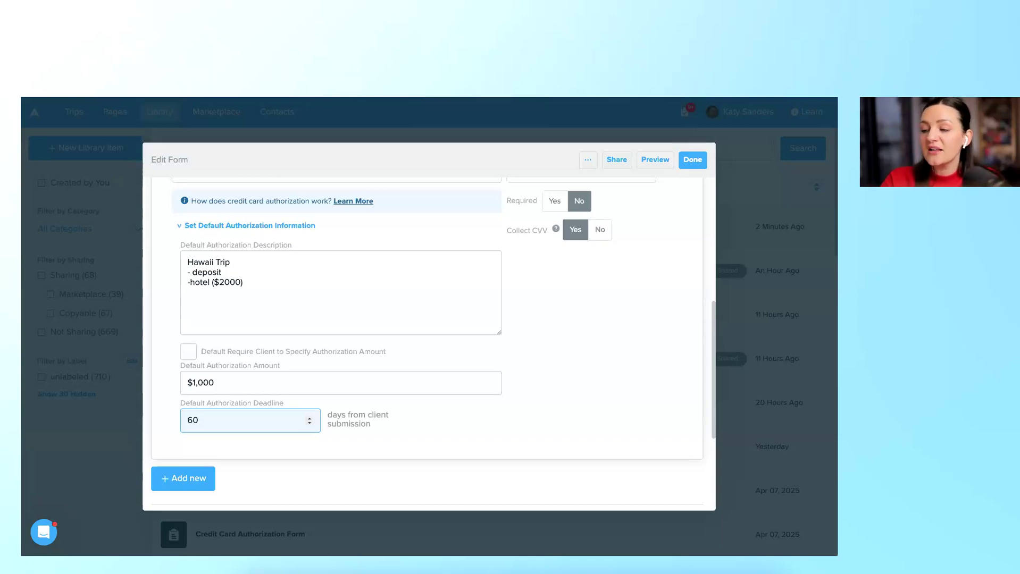
pyautogui.scroll(-1, 323, 396)
pyautogui.scroll(1, 393, 362)
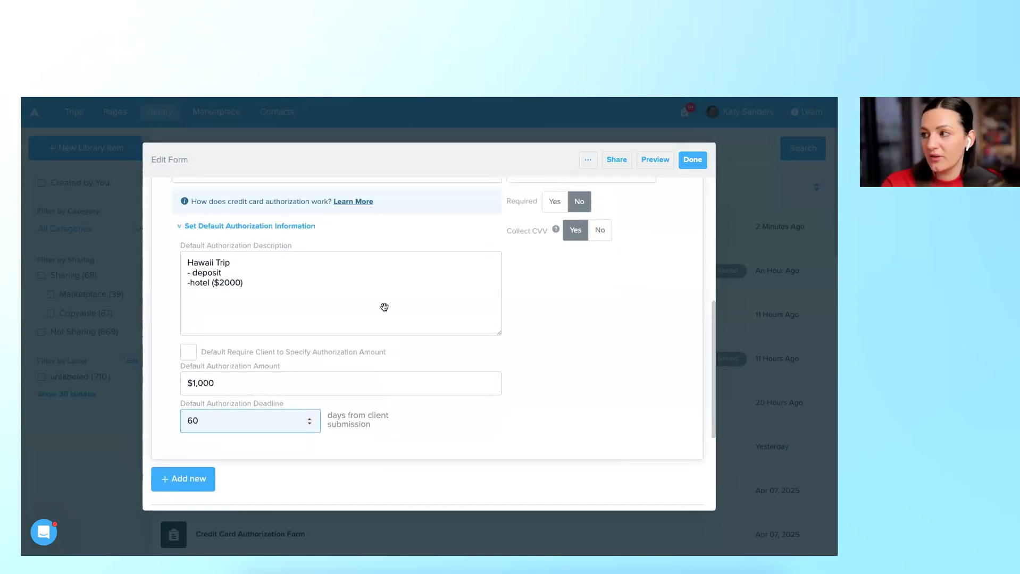
# Make the payment question required and save the question.
pyautogui.scroll(1, 396, 360)
pyautogui.scroll(1, 396, 359)
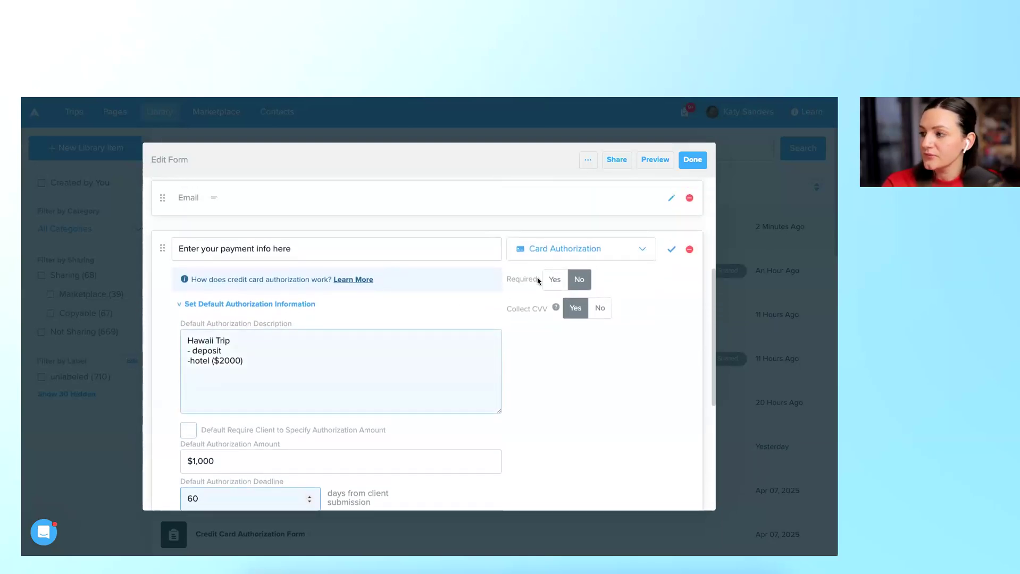
pyautogui.click(554, 277)
pyautogui.scroll(-1, 546, 353)
pyautogui.scroll(2, 546, 353)
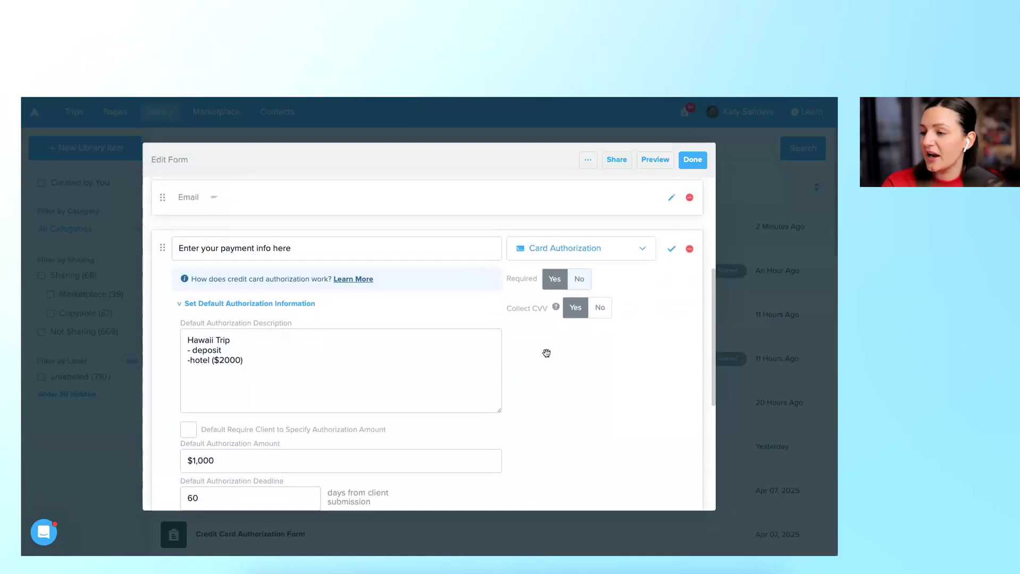
pyautogui.click(671, 277)
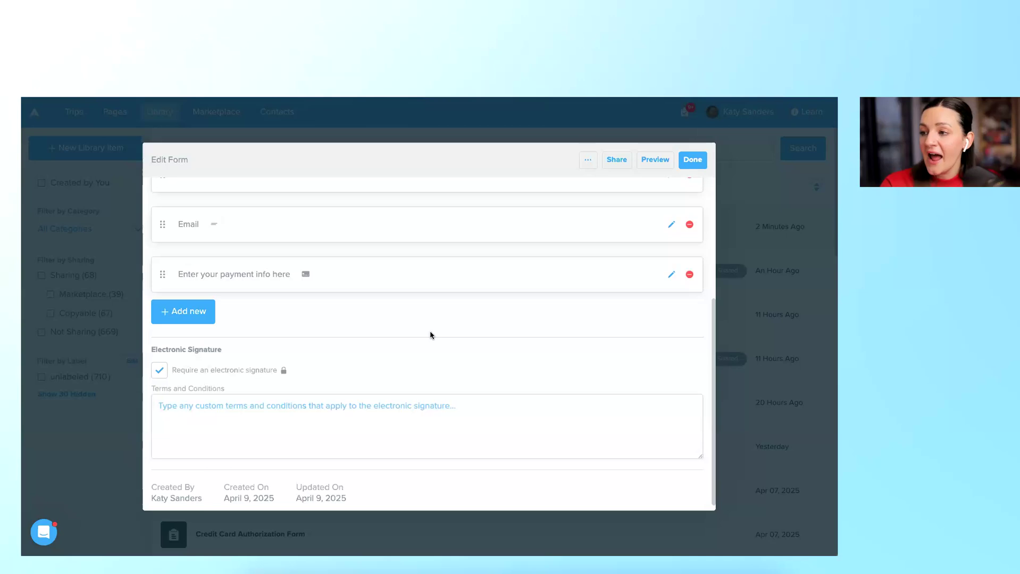
# Check the electronic signature section, and open the option to email the form to clients, copying its share link.
pyautogui.scroll(1, 431, 335)
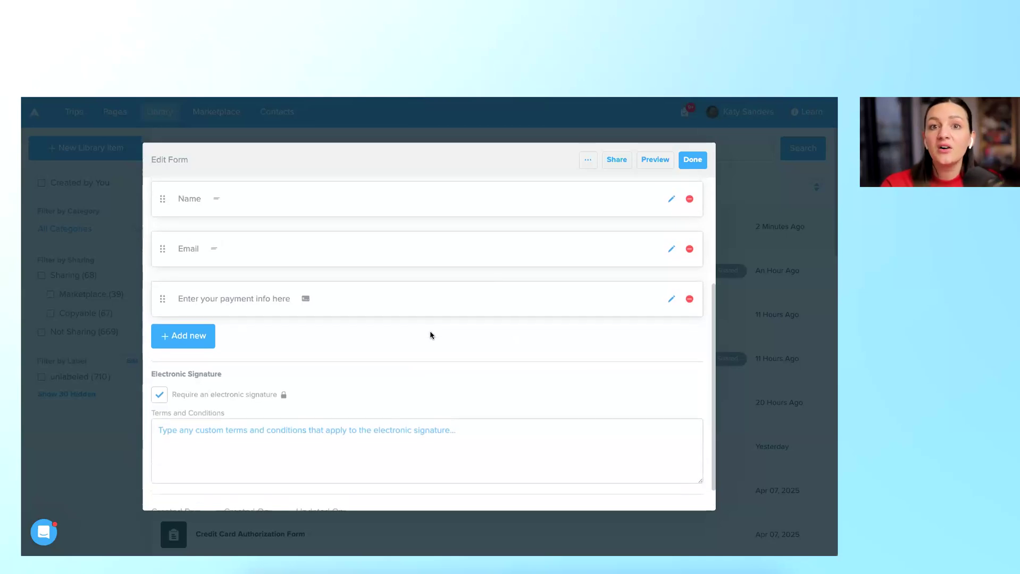
pyautogui.scroll(-1, 431, 334)
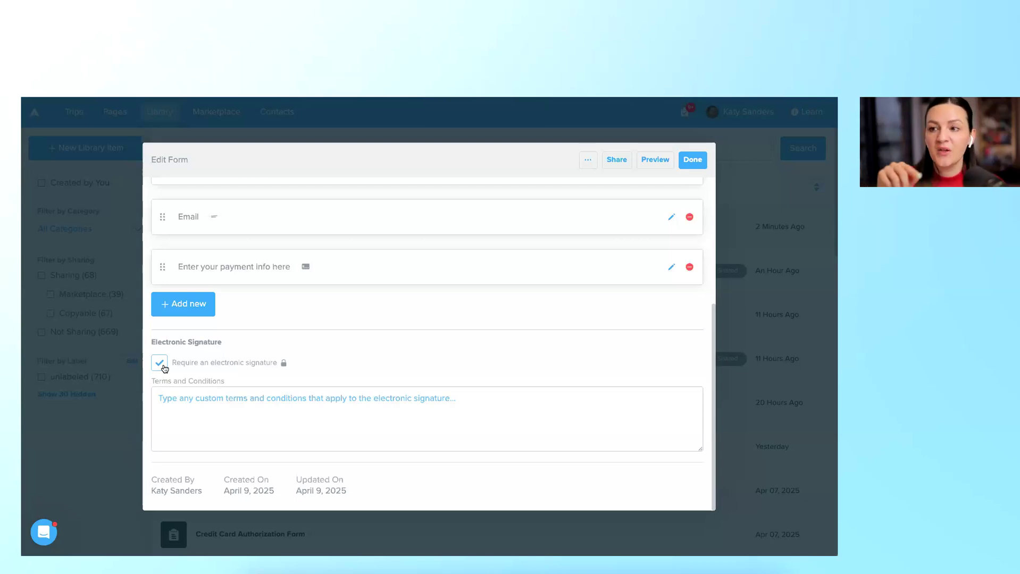
pyautogui.scroll(4, 319, 342)
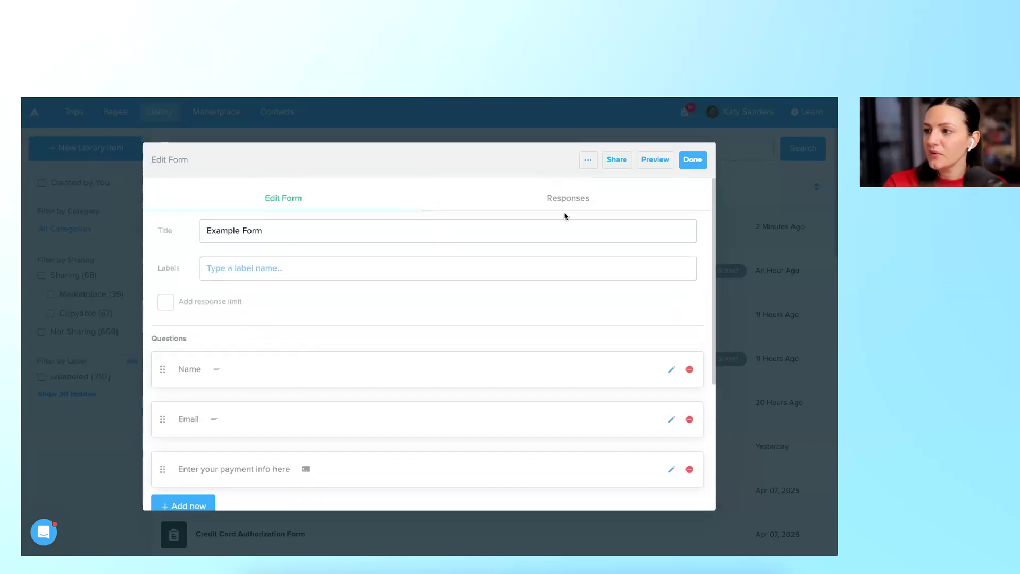
pyautogui.click(615, 167)
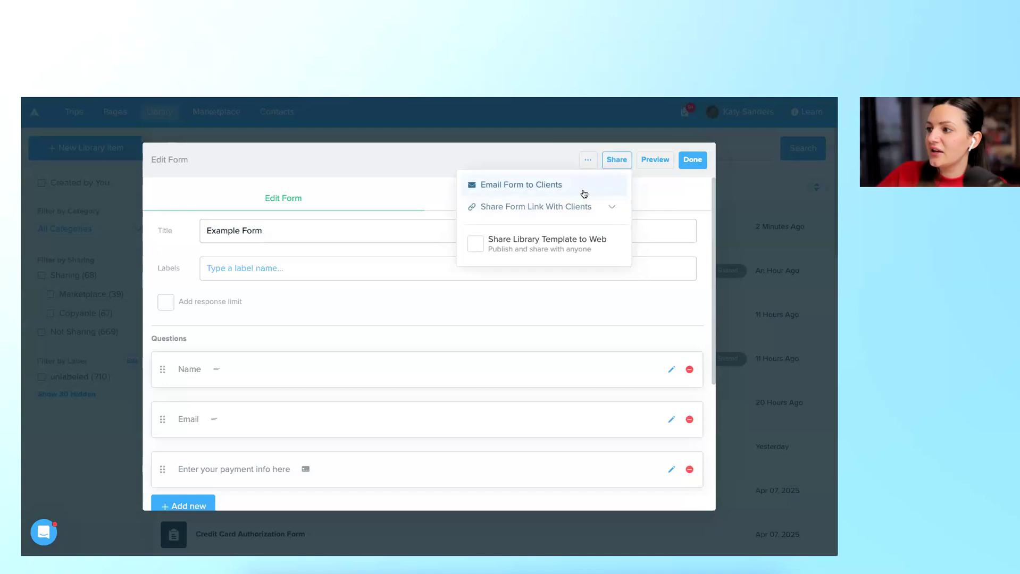
pyautogui.click(584, 193)
pyautogui.click(692, 283)
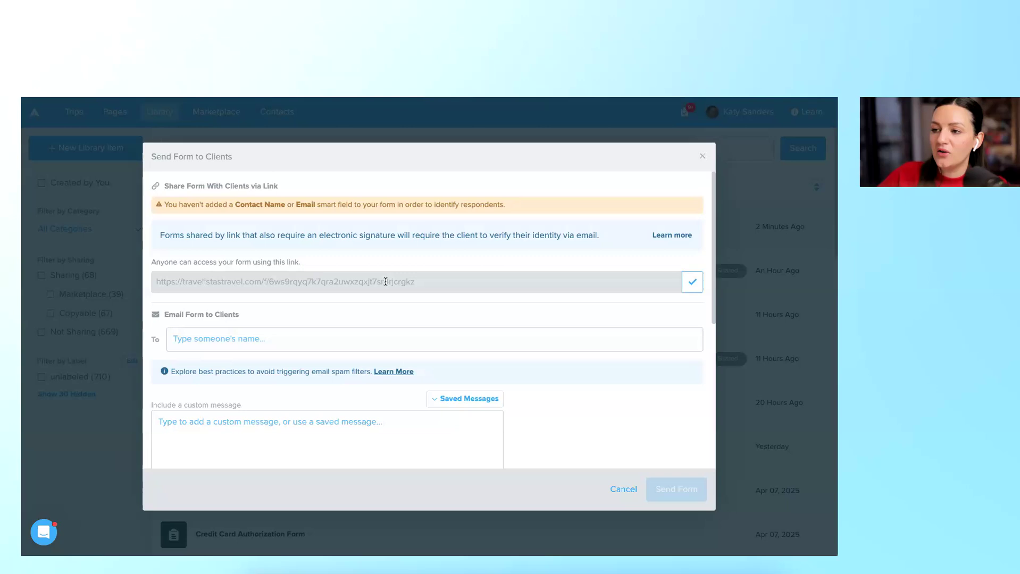
# Review the authorization description, amount and deadline in the send settings, and cancel without sending the form.
pyautogui.scroll(-3, 385, 282)
pyautogui.click(219, 397)
pyautogui.scroll(-3, 274, 393)
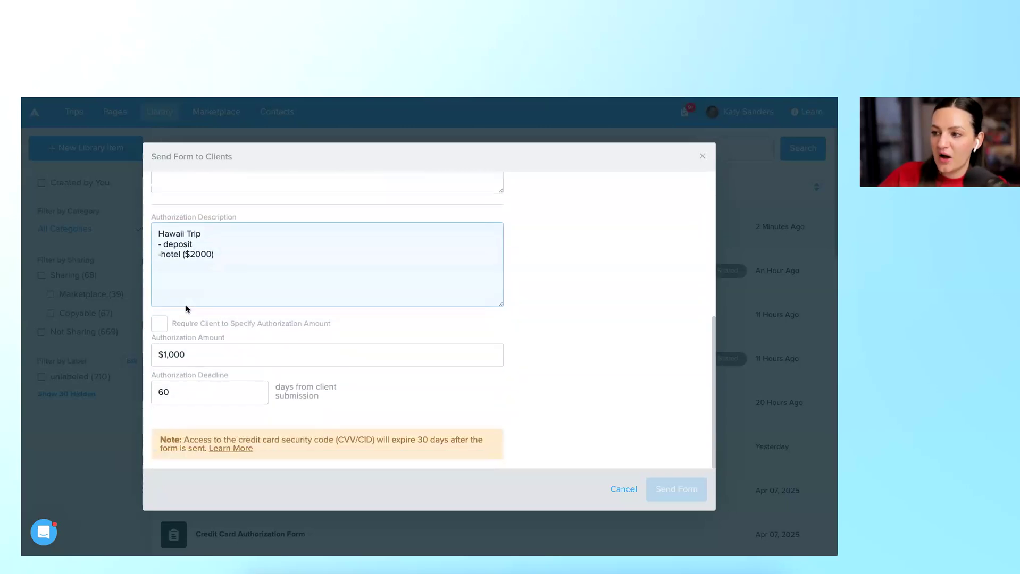
pyautogui.scroll(5, 250, 298)
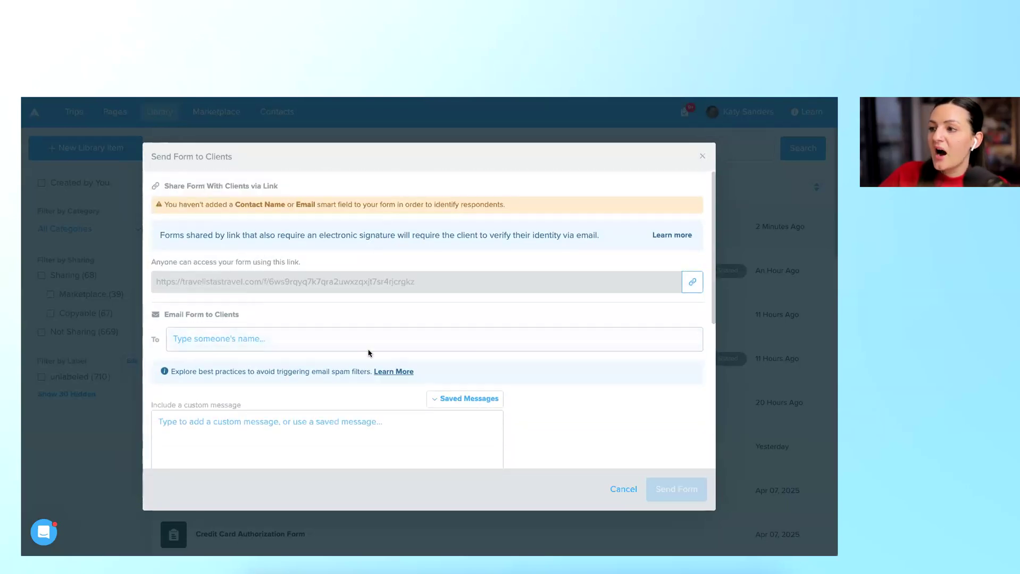
pyautogui.click(621, 492)
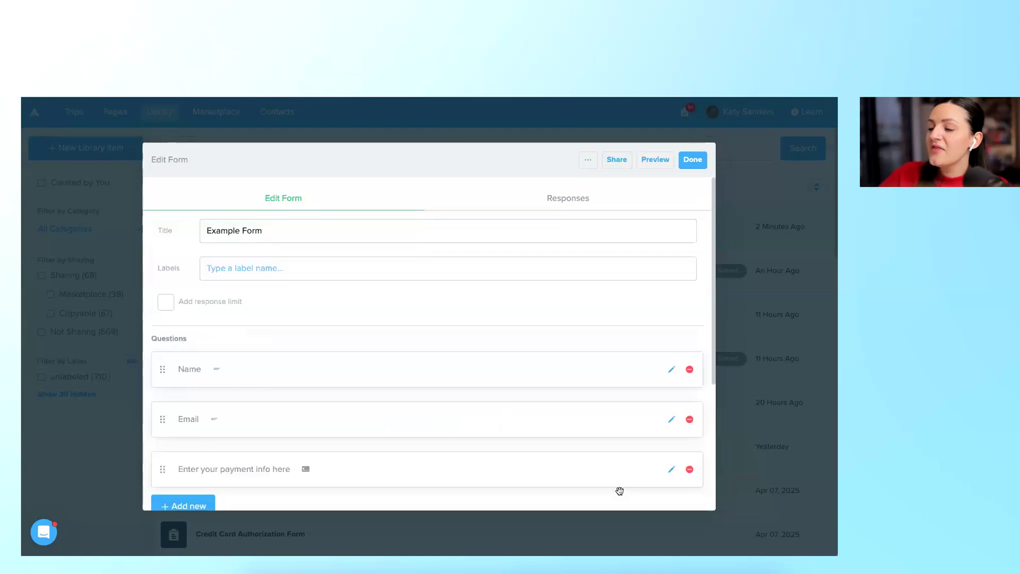
# Preview the form in mobile and desktop layouts, including the payment method entry, and finish editing the form.
pyautogui.click(654, 161)
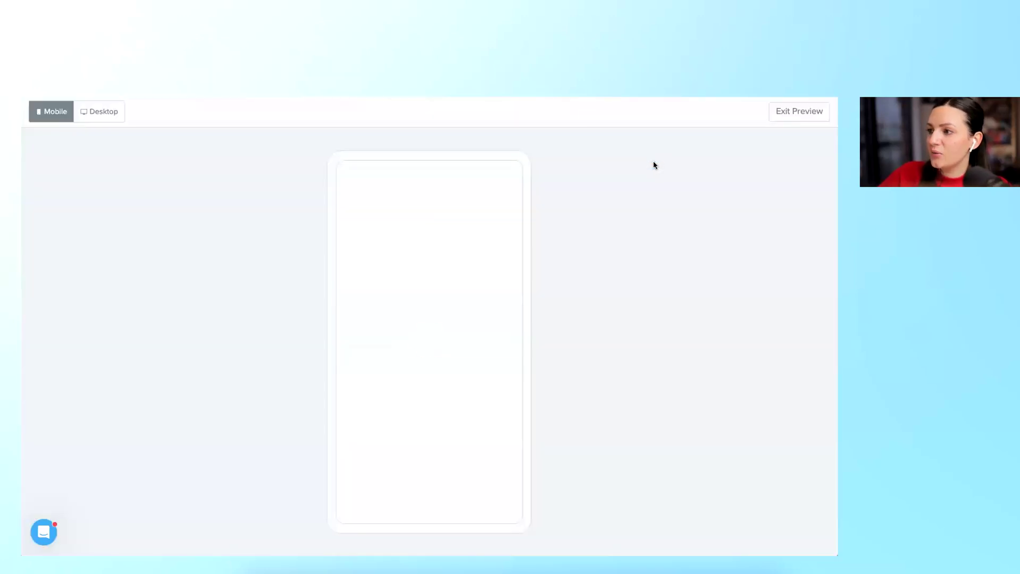
pyautogui.click(455, 508)
pyautogui.click(455, 509)
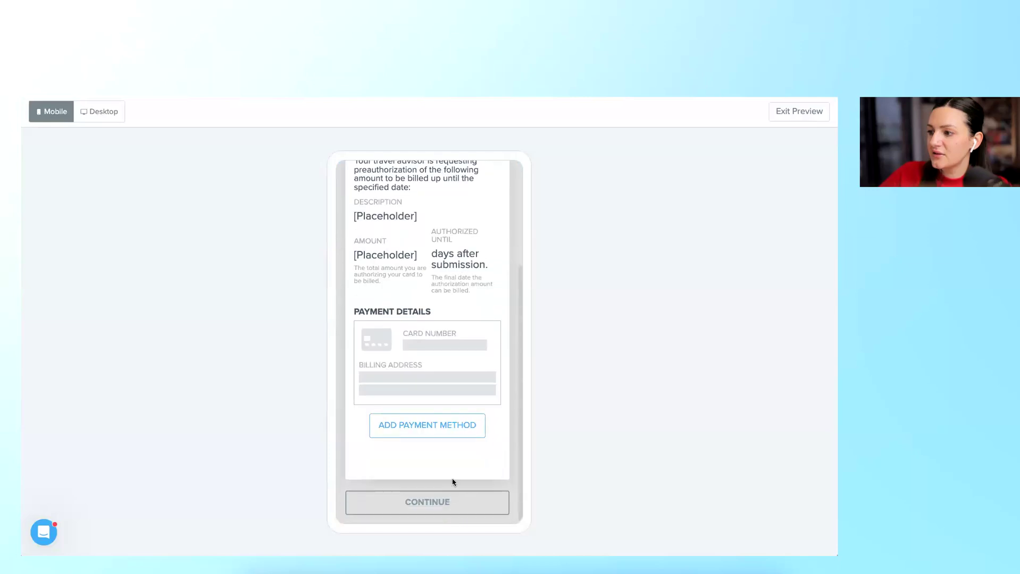
pyautogui.click(99, 117)
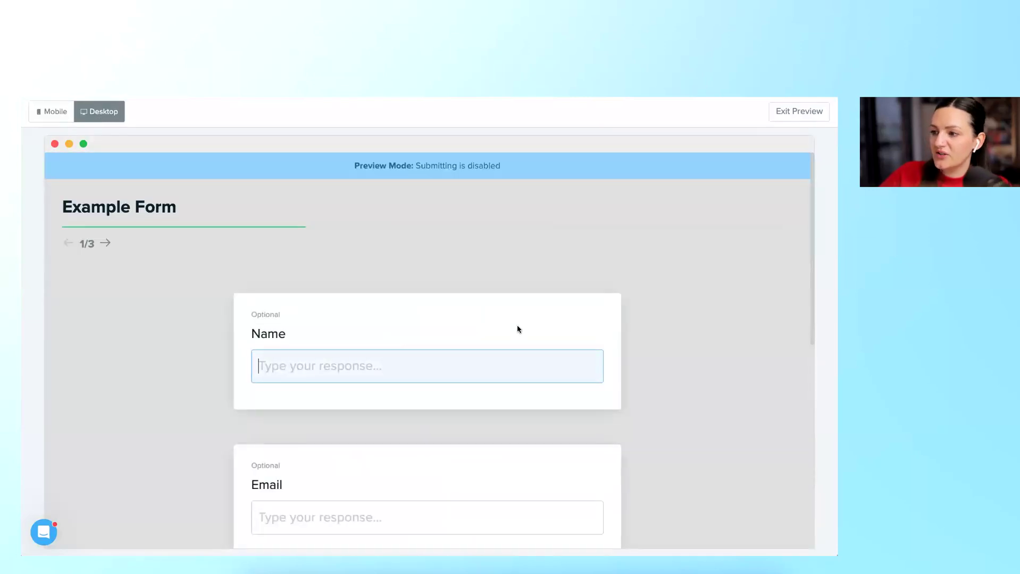
pyautogui.scroll(-8, 516, 325)
pyautogui.click(467, 423)
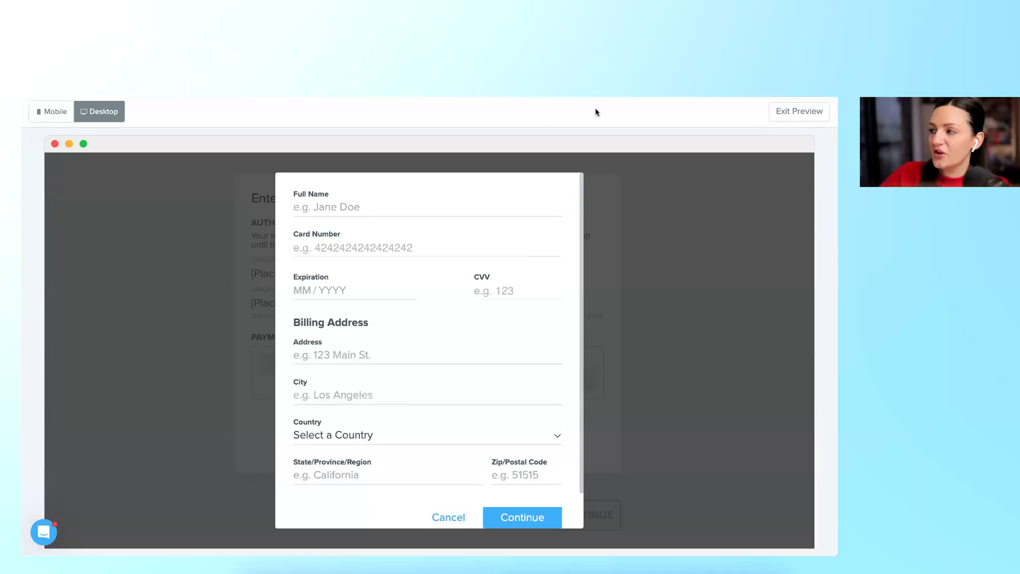
pyautogui.click(782, 111)
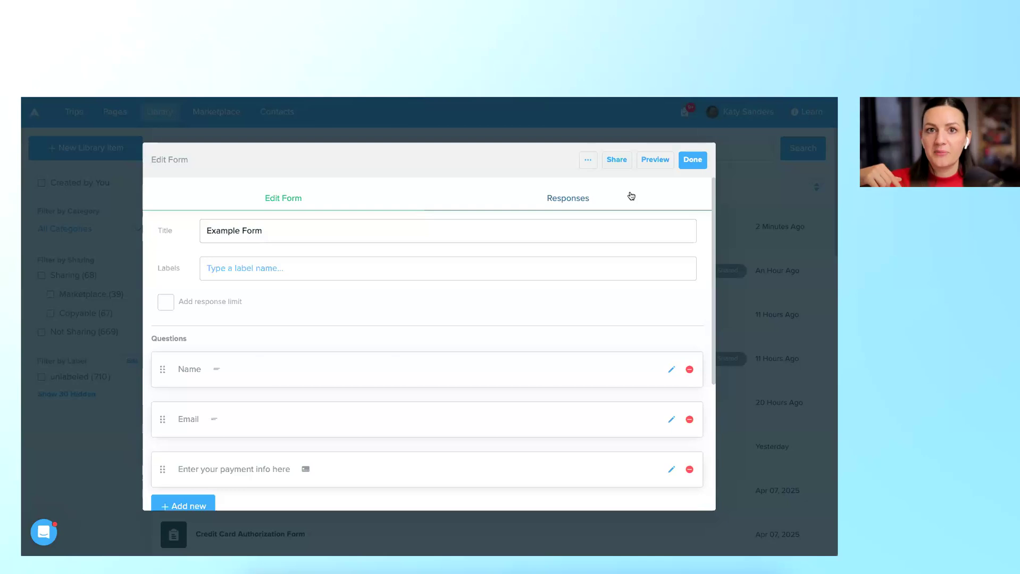
pyautogui.click(692, 160)
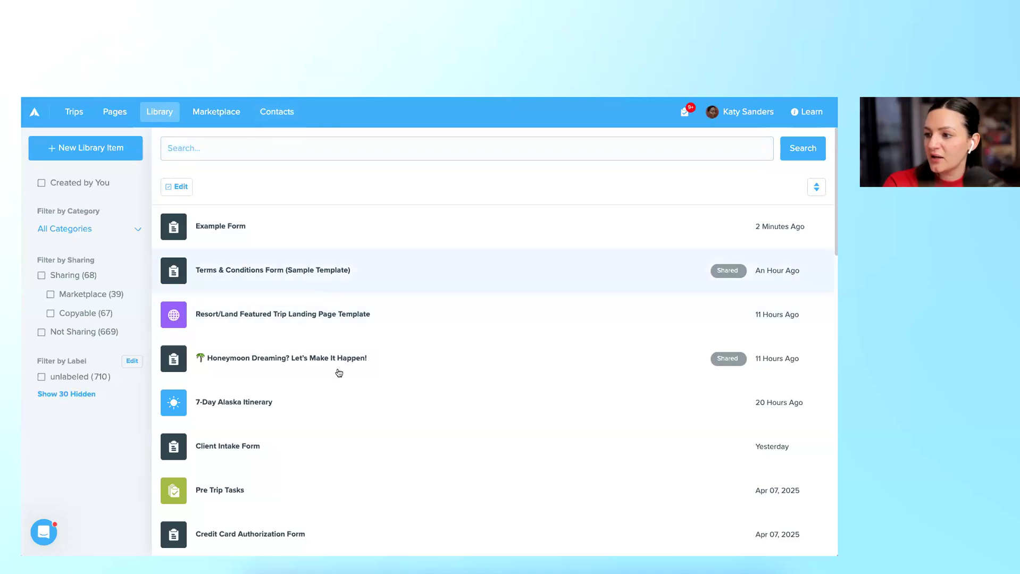
# Open the Credit Card Authorization Form's responses, review the details of the submitted response, and close the form.
pyautogui.scroll(-2, 337, 412)
pyautogui.click(358, 460)
pyautogui.click(577, 200)
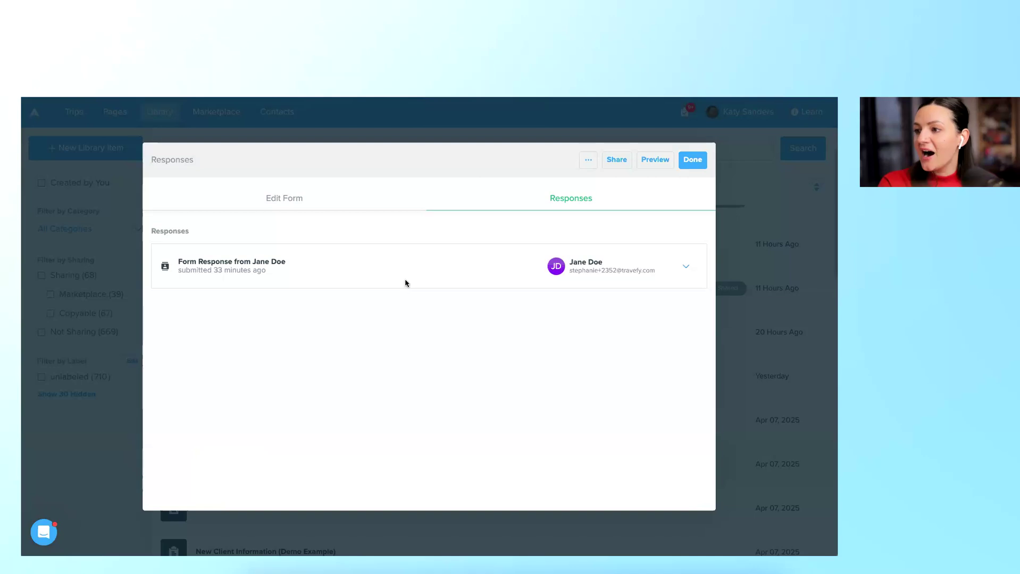
pyautogui.click(686, 267)
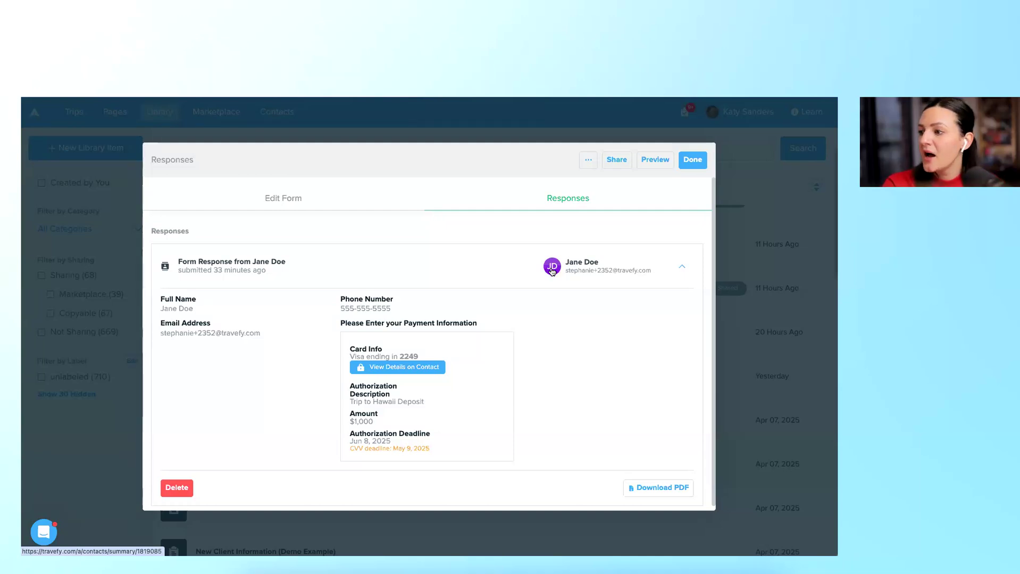
pyautogui.click(684, 165)
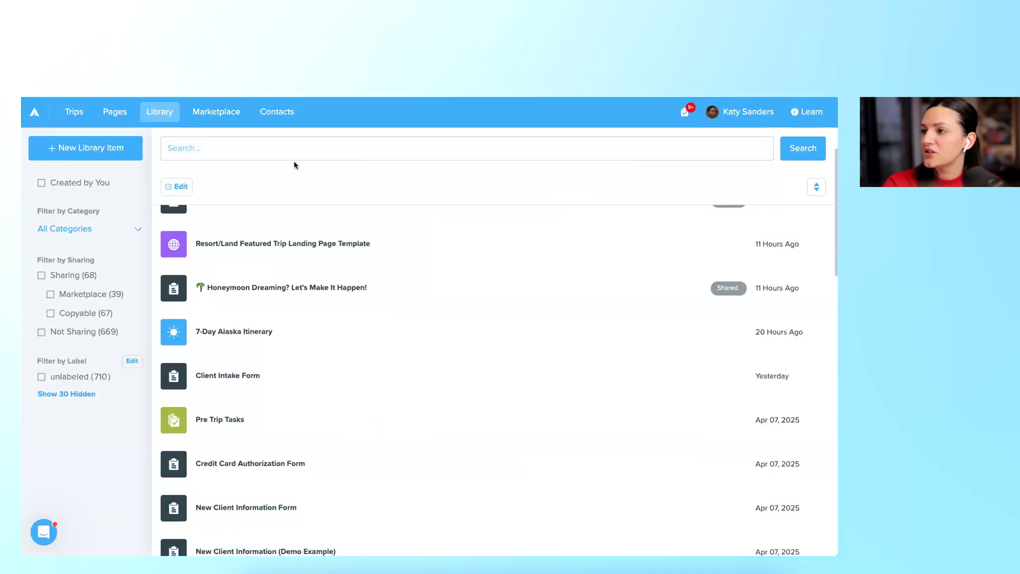
# Open the most recently updated contact's record and view its latest Credit Card Authorization Form responses.
pyautogui.click(277, 121)
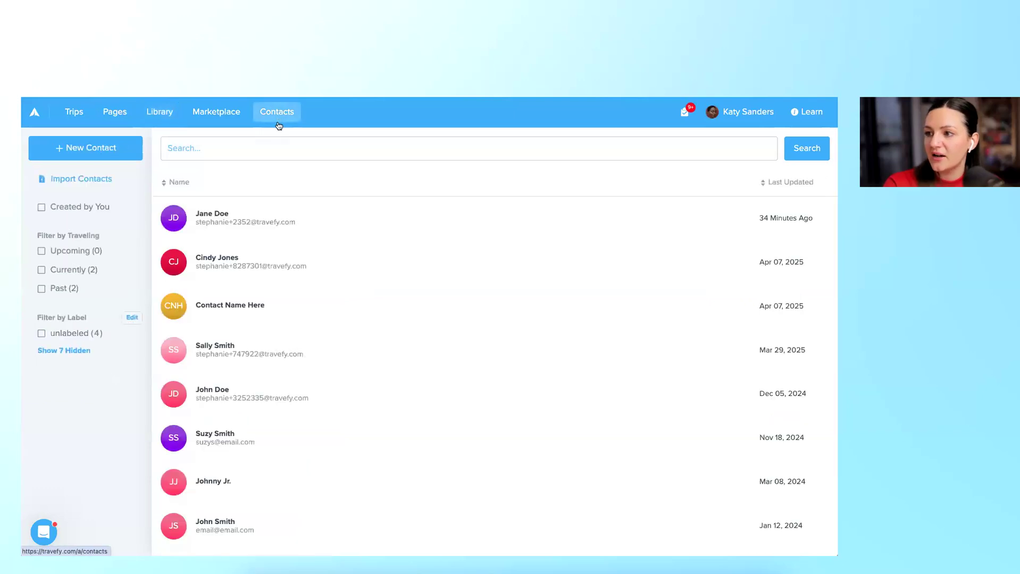
pyautogui.click(318, 213)
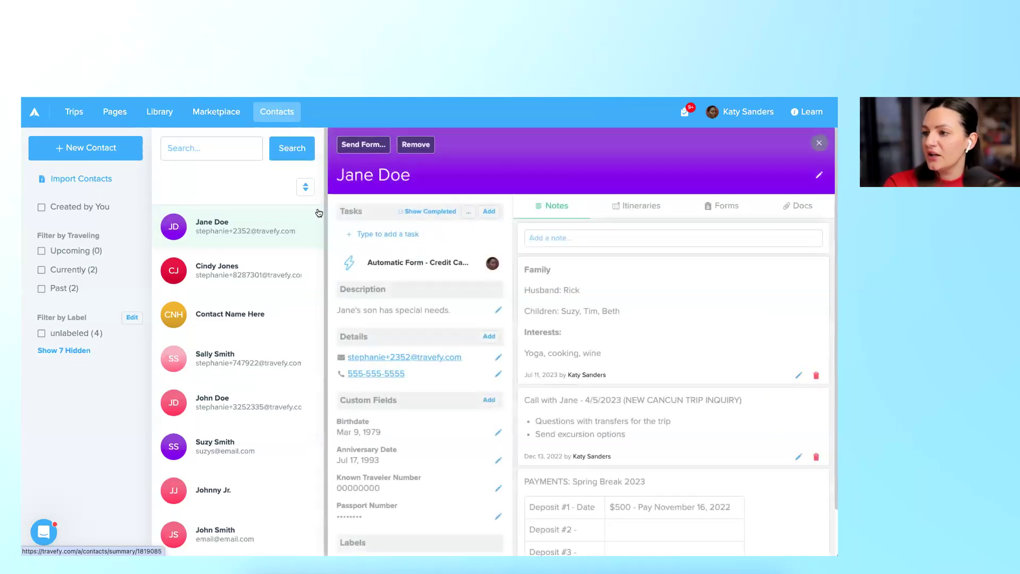
pyautogui.click(725, 207)
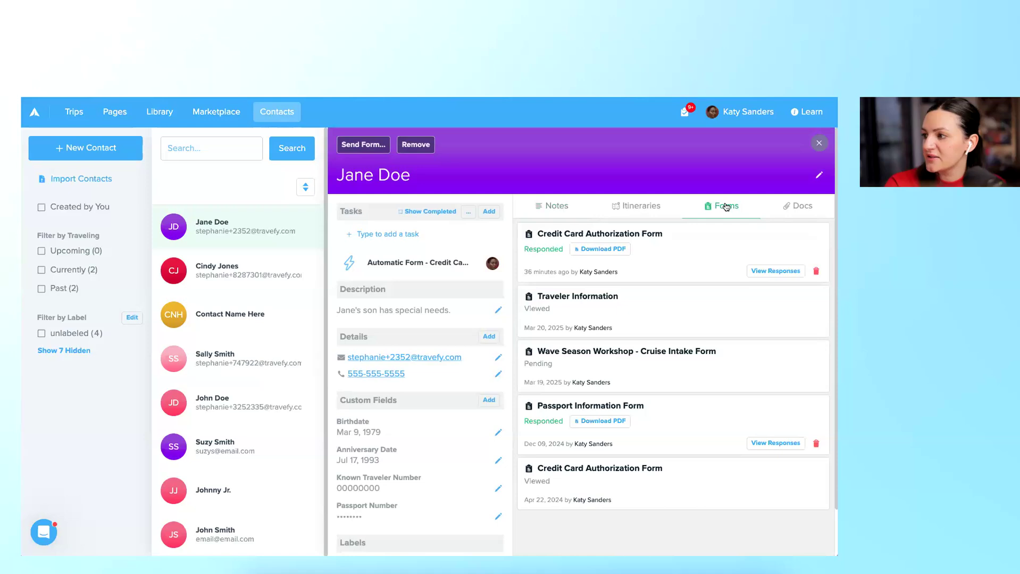
pyautogui.click(759, 272)
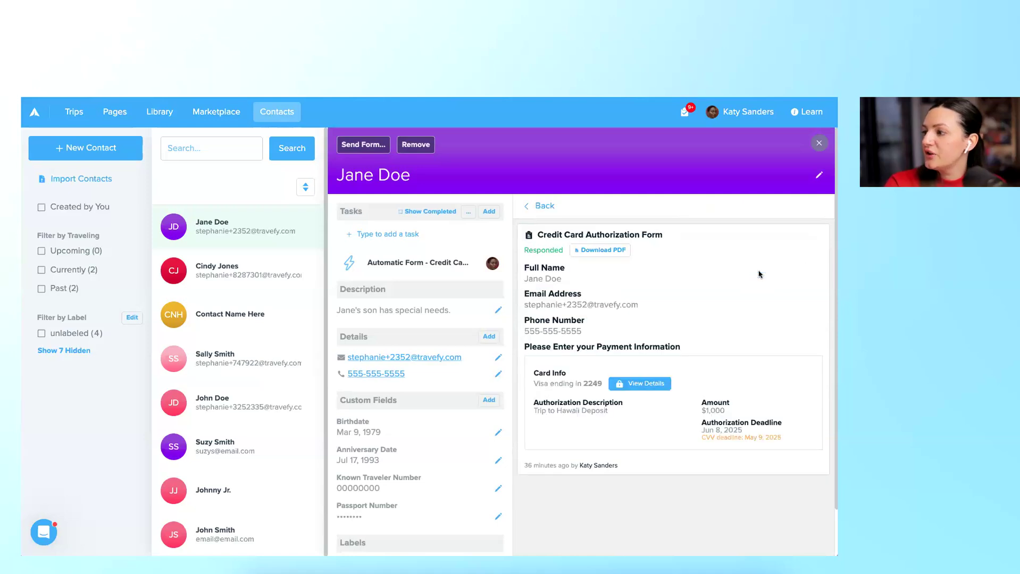
# Request the secured card details from the response and log in again with the account password.
pyautogui.click(640, 385)
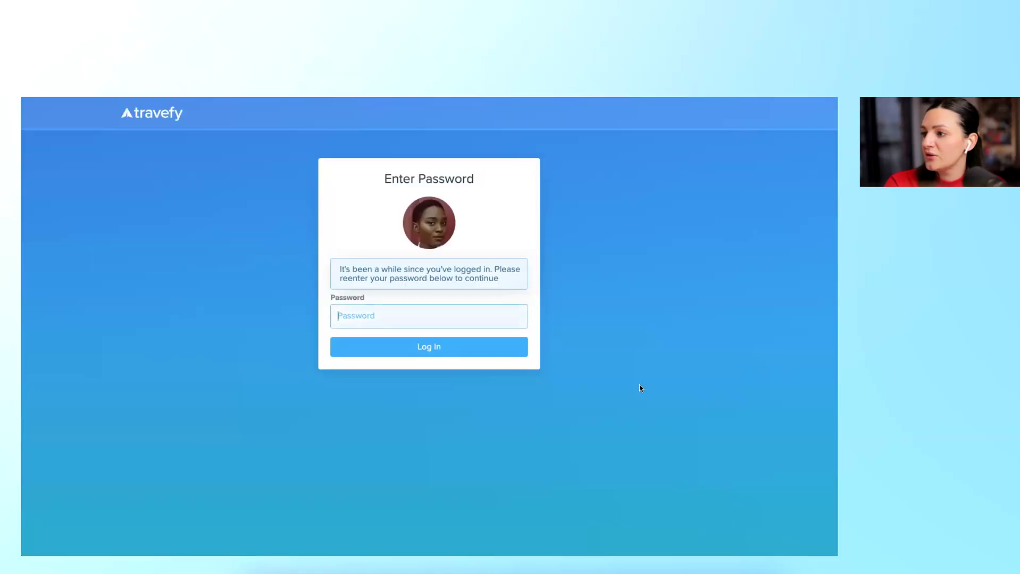
pyautogui.write('•••••••')
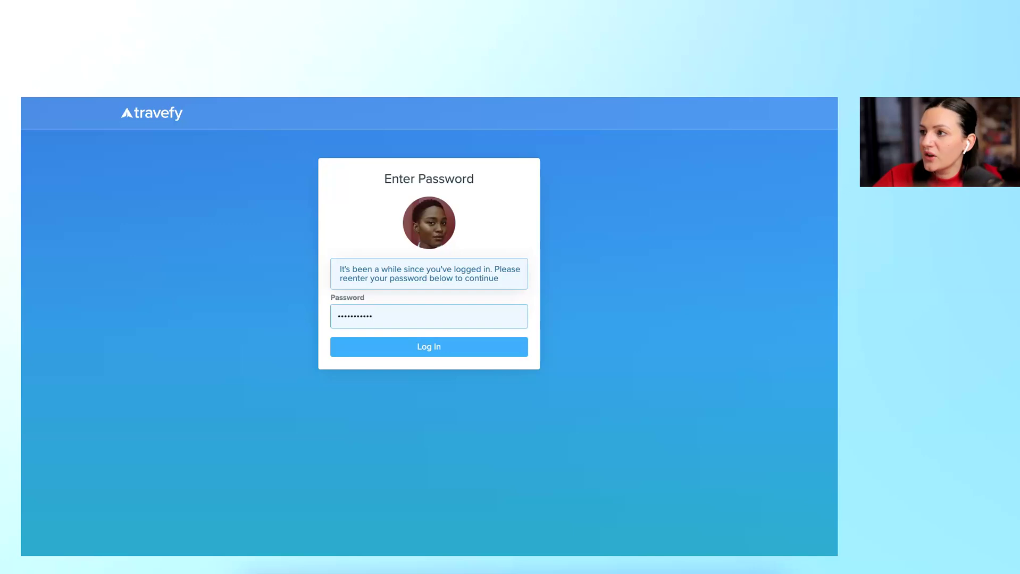
pyautogui.click(469, 346)
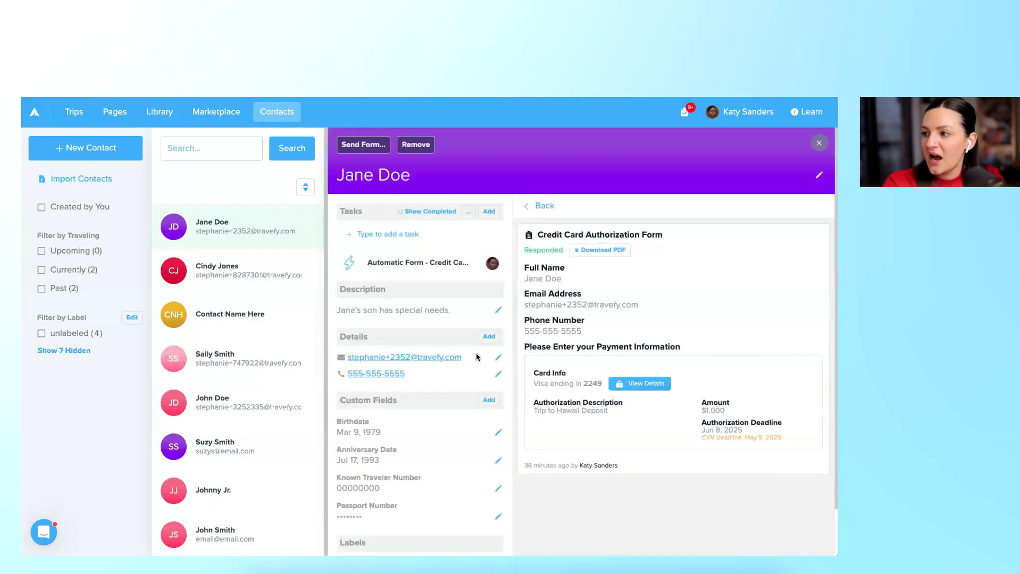
# View the secured card information, reveal the card number, check the option to delete the card data, and close the details.
pyautogui.click(653, 385)
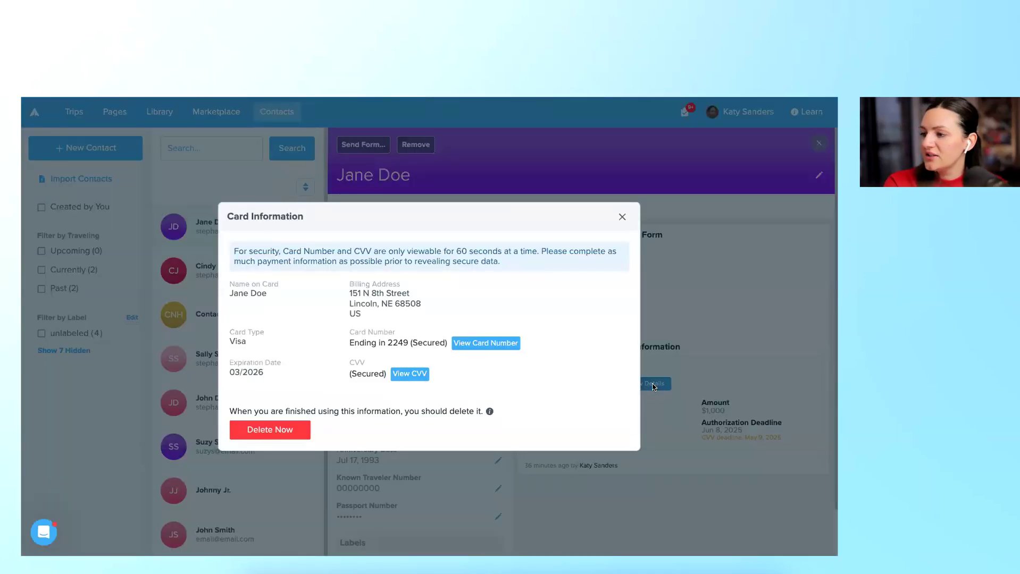
pyautogui.click(509, 349)
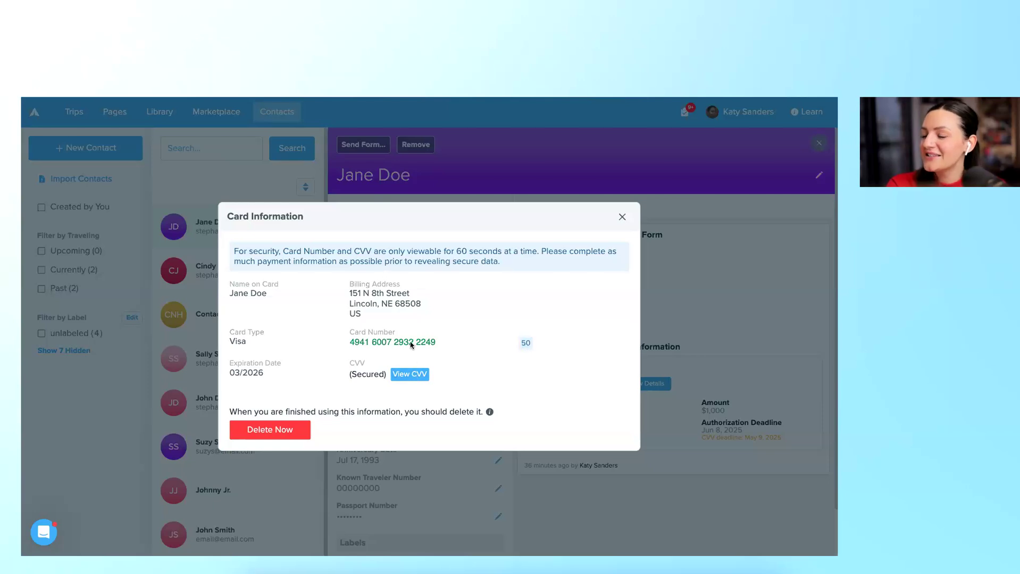
pyautogui.click(621, 218)
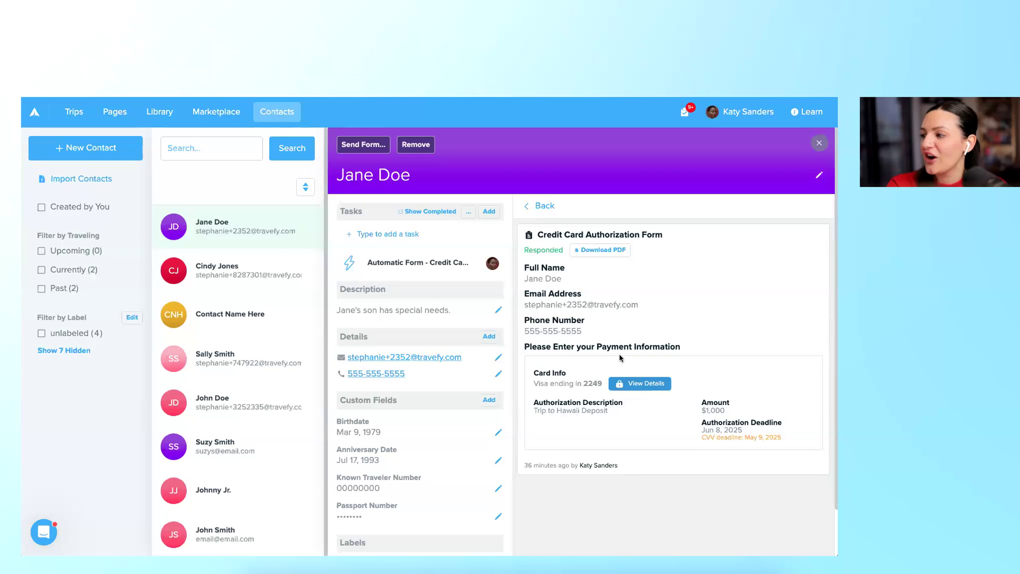
pyautogui.click(638, 385)
pyautogui.click(269, 434)
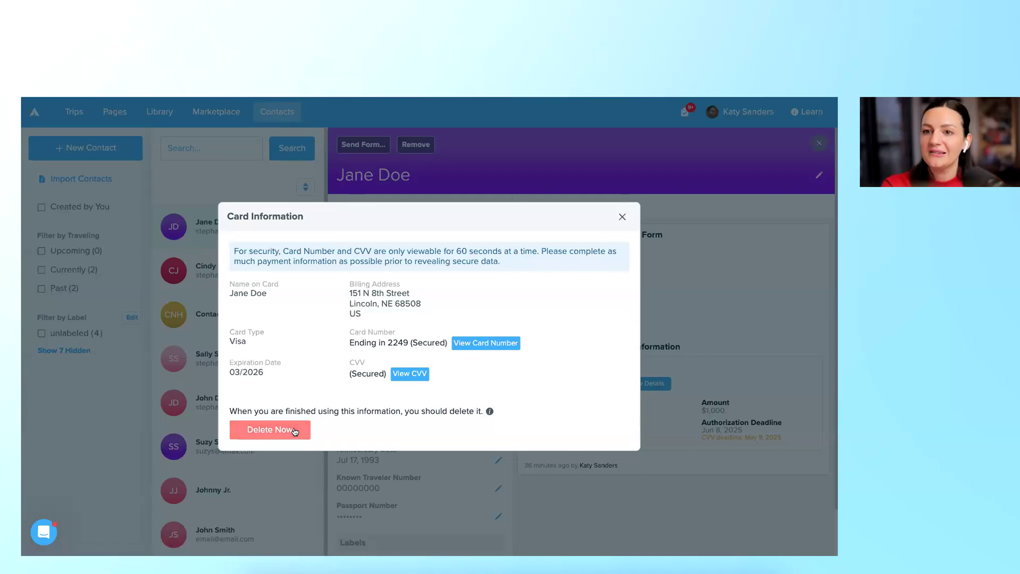
pyautogui.click(623, 219)
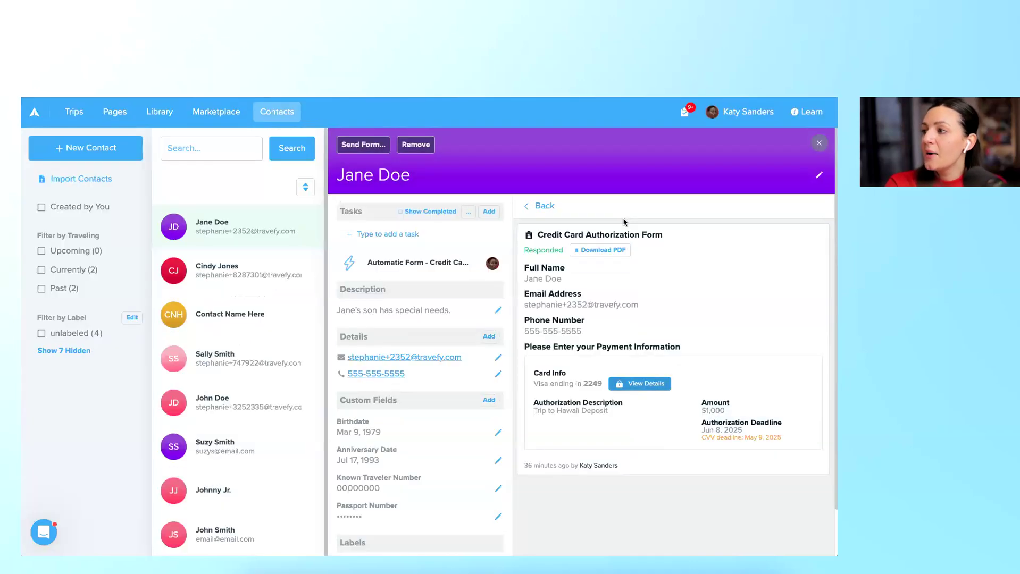
# Open the PDF of the Credit Card Authorization Form response, review its electronic signature and signature history, and close it.
pyautogui.click(610, 251)
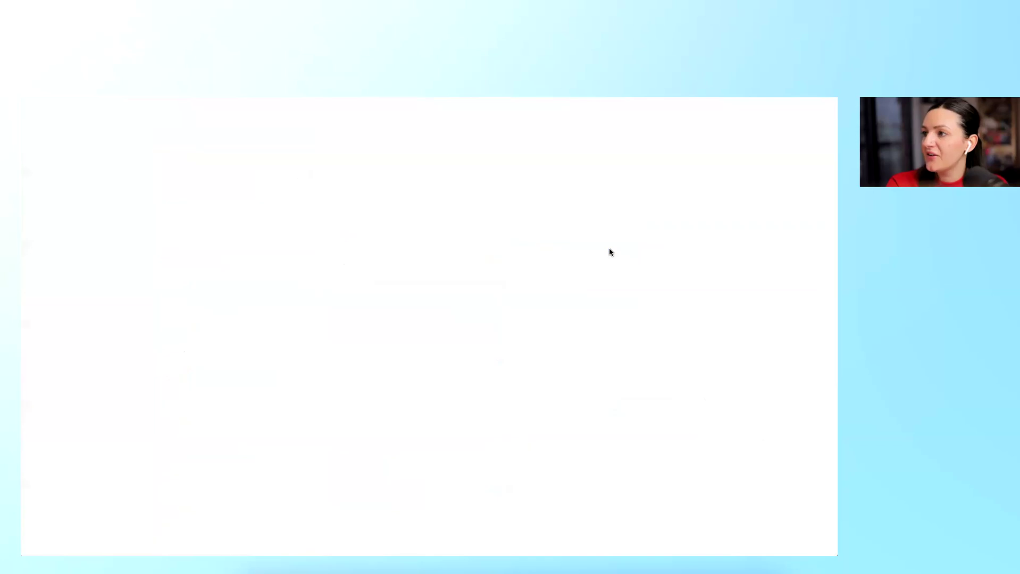
pyautogui.scroll(-5, 581, 360)
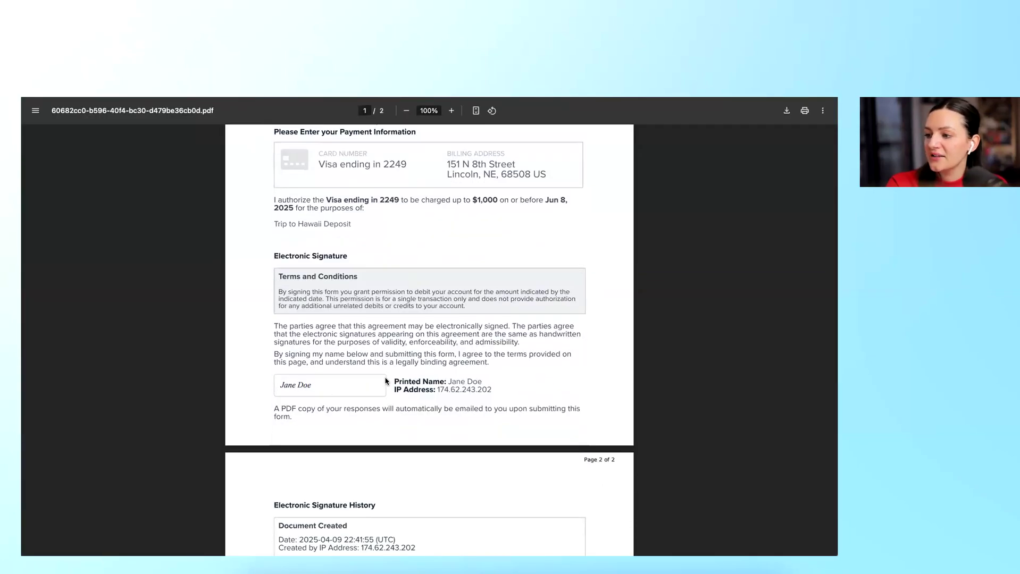
pyautogui.scroll(-8, 386, 381)
pyautogui.scroll(1, 361, 321)
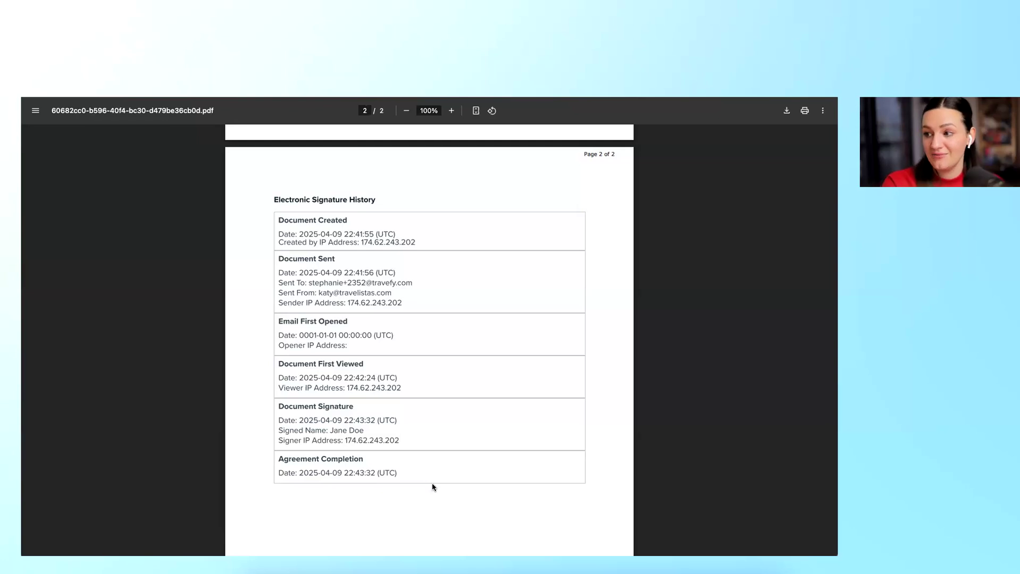
pyautogui.scroll(3, 433, 486)
pyautogui.scroll(7, 433, 493)
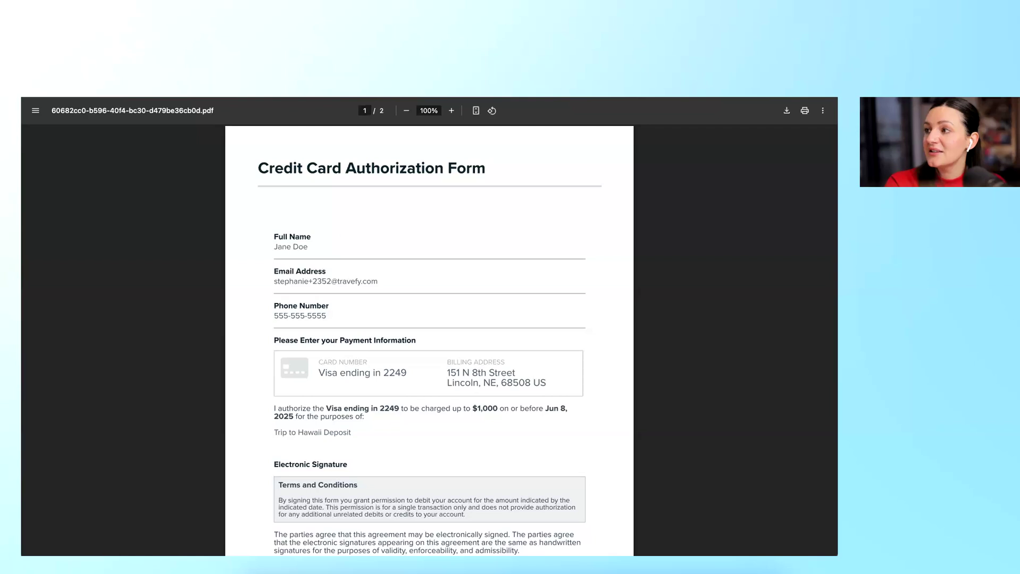
pyautogui.hotkey('ctrl', 'w')
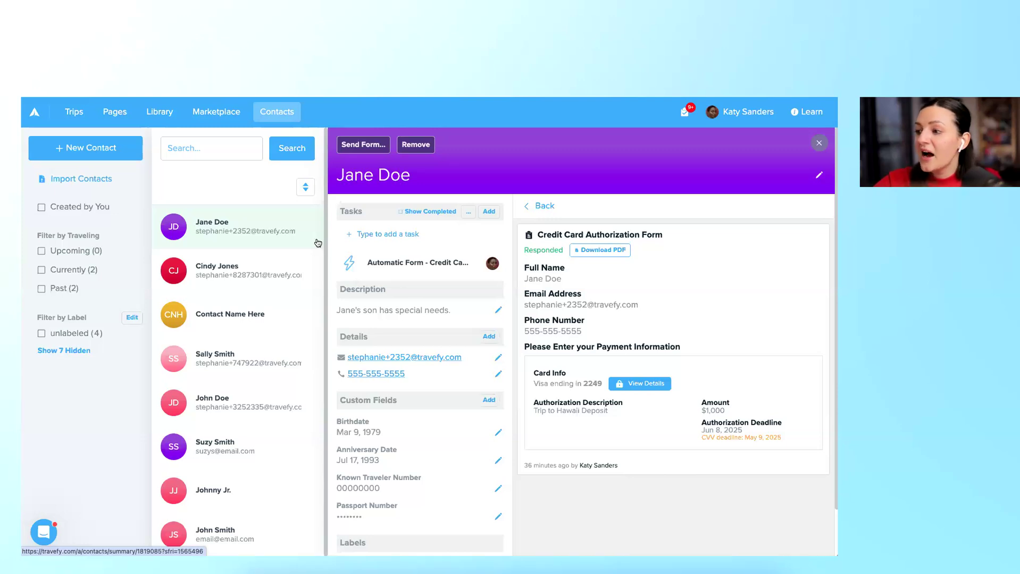
# Close the contact's record and create a new form in the library titled Waiver.
pyautogui.click(818, 143)
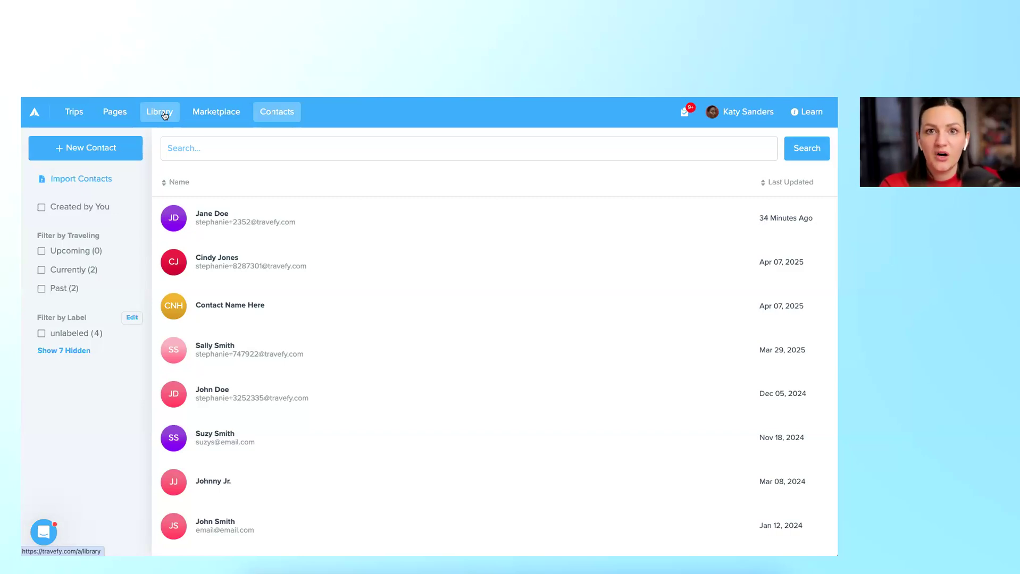
pyautogui.click(164, 115)
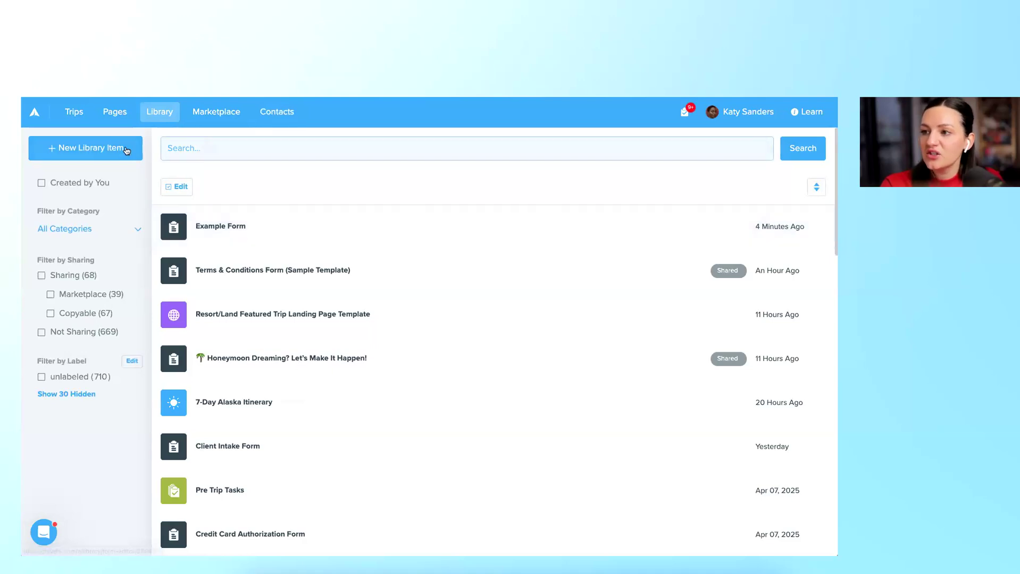
pyautogui.click(113, 147)
pyautogui.click(113, 191)
pyautogui.click(256, 230)
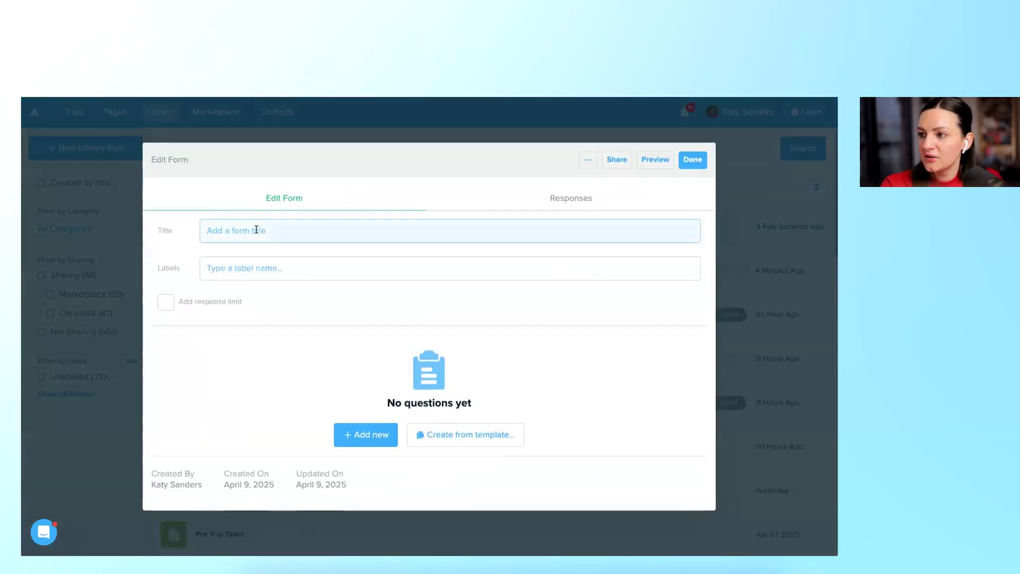
pyautogui.write('Waiver')
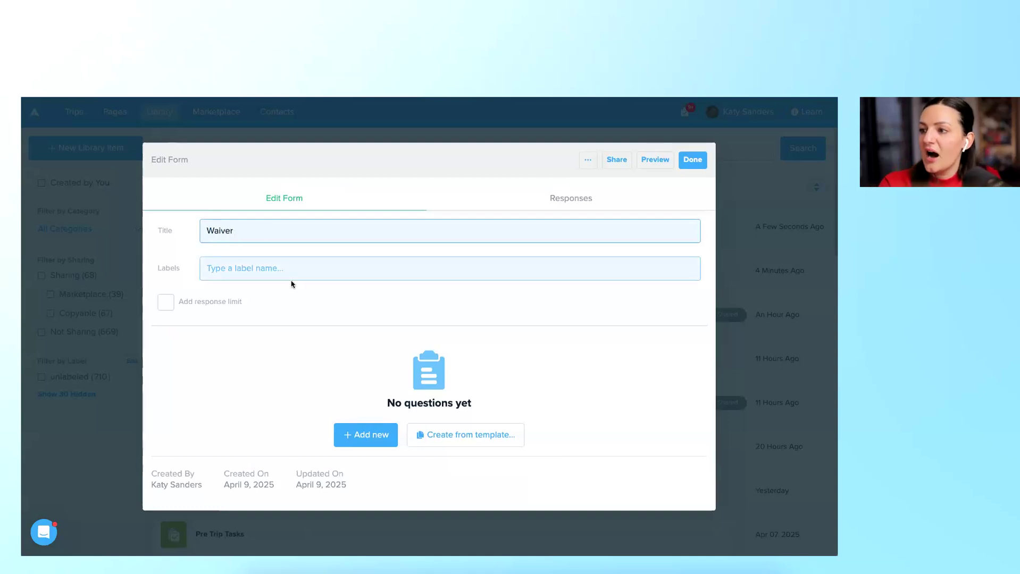
# Add a question to the Waiver form and set its answer type to Protected.
pyautogui.click(377, 434)
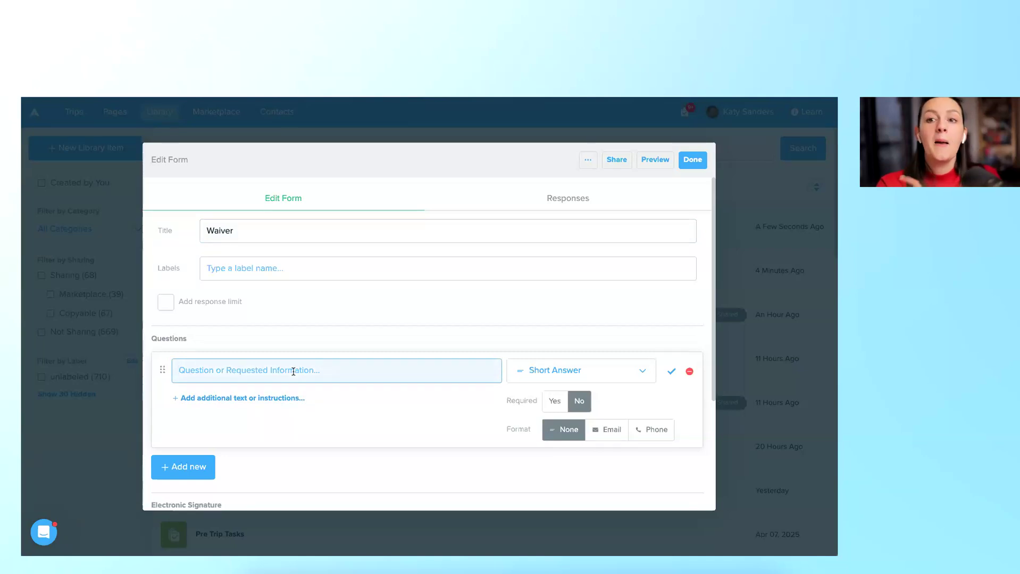
pyautogui.click(598, 374)
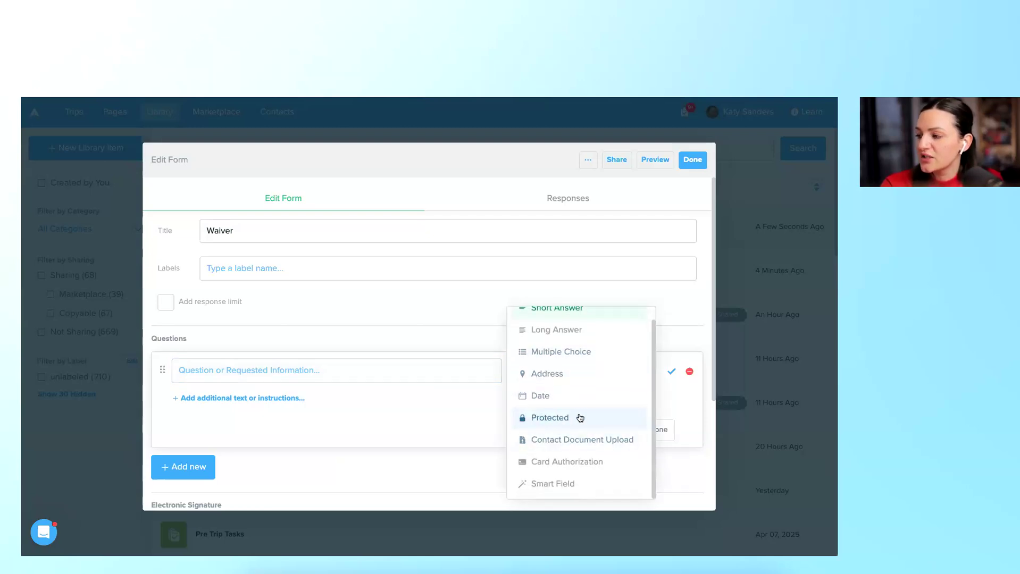
pyautogui.click(579, 417)
pyautogui.click(453, 371)
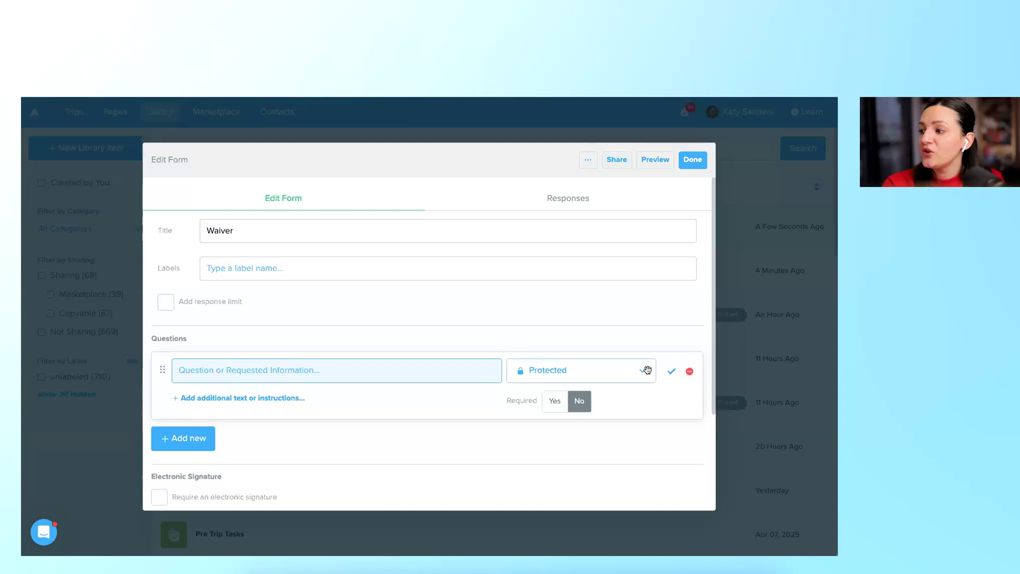
# Change the question's answer type to Contact Document Upload and finish editing the form.
pyautogui.click(611, 376)
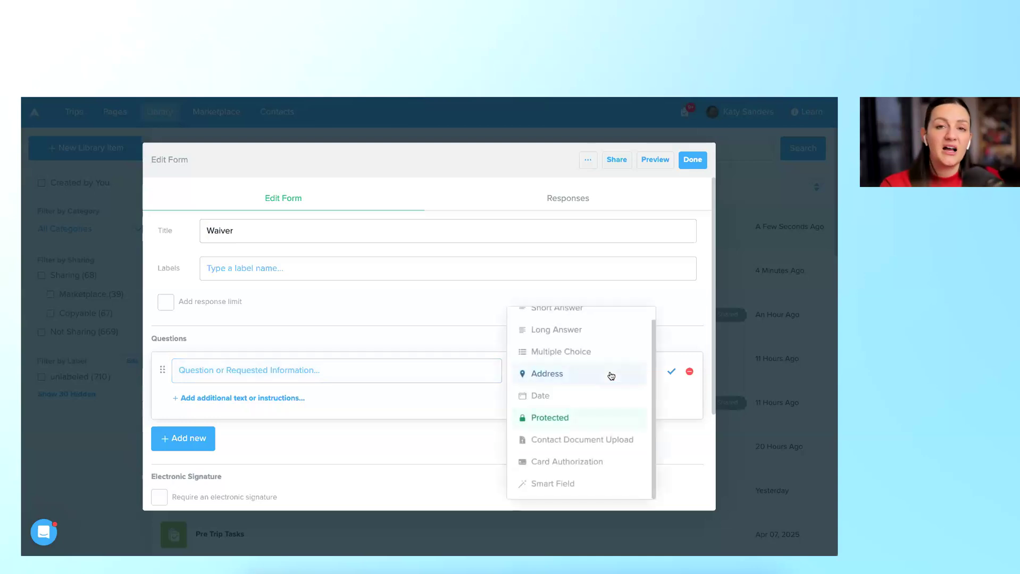
pyautogui.click(599, 442)
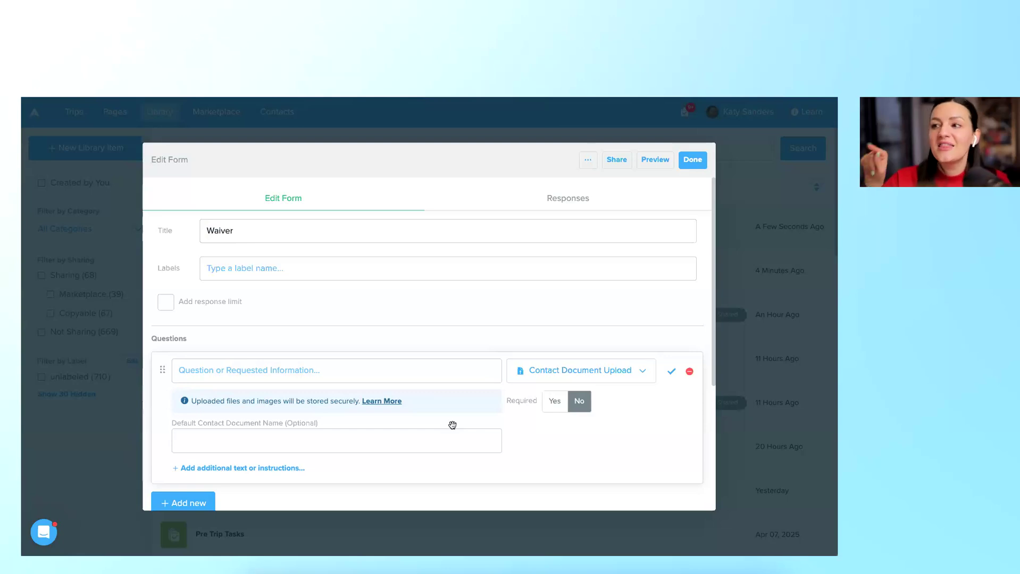
pyautogui.click(684, 161)
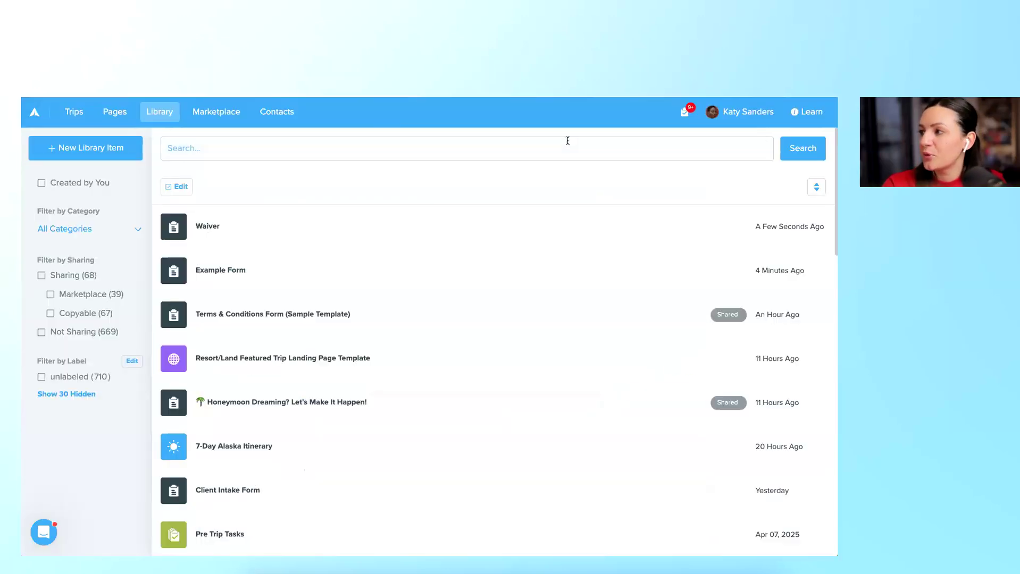
# Reopen the most recently updated contact's record and view its stored documents.
pyautogui.click(289, 112)
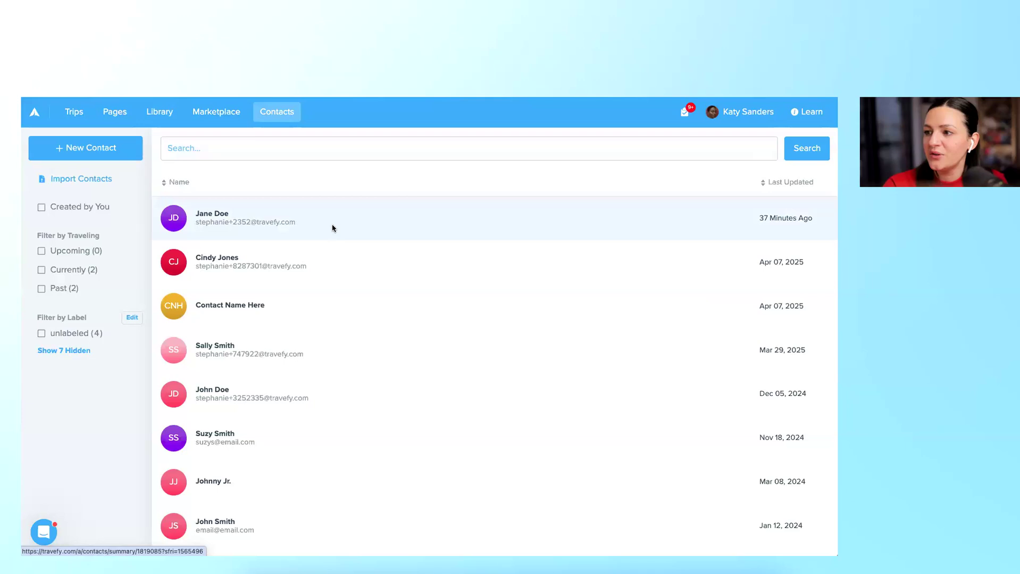
pyautogui.click(333, 226)
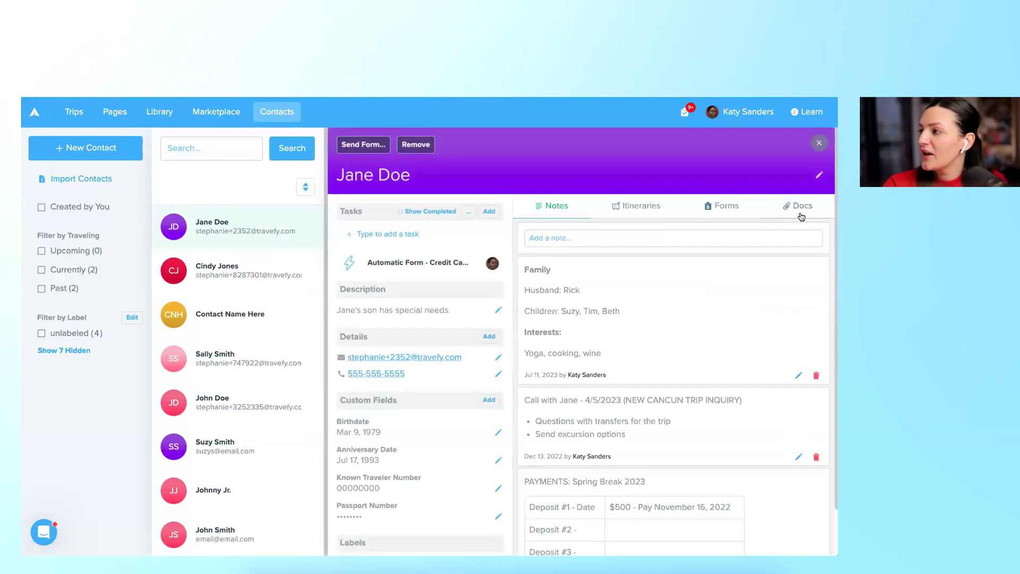
pyautogui.click(797, 207)
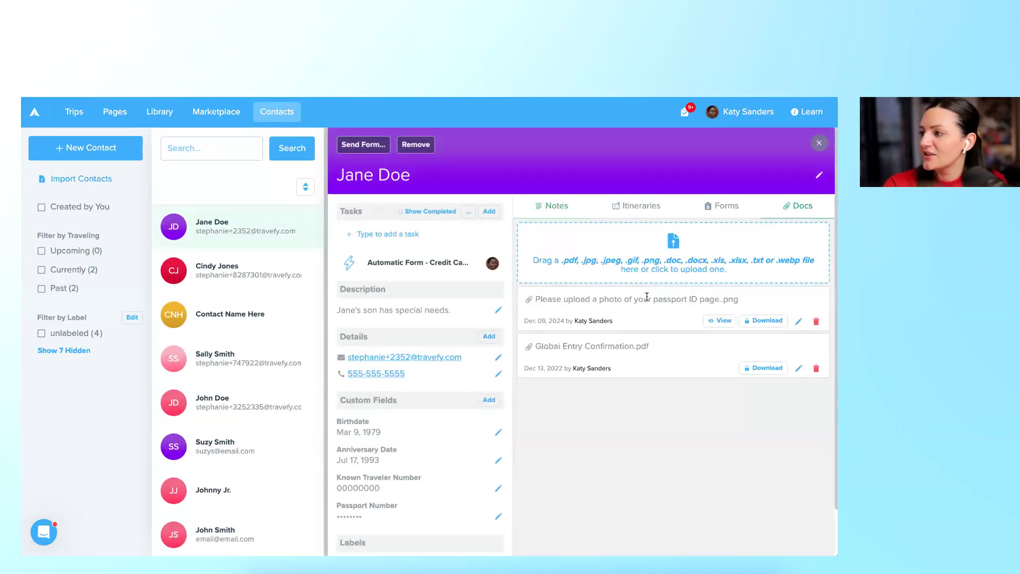
# Show the contact's forms, reveal and hide the protected passport number, and return to the contacts list.
pyautogui.click(713, 212)
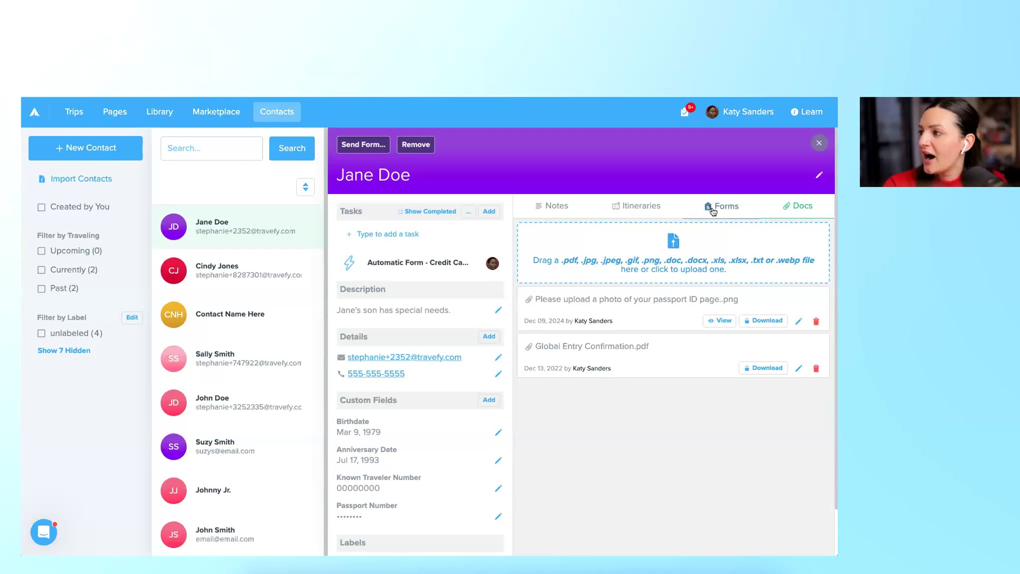
pyautogui.scroll(-1, 431, 462)
pyautogui.moveTo(483, 495)
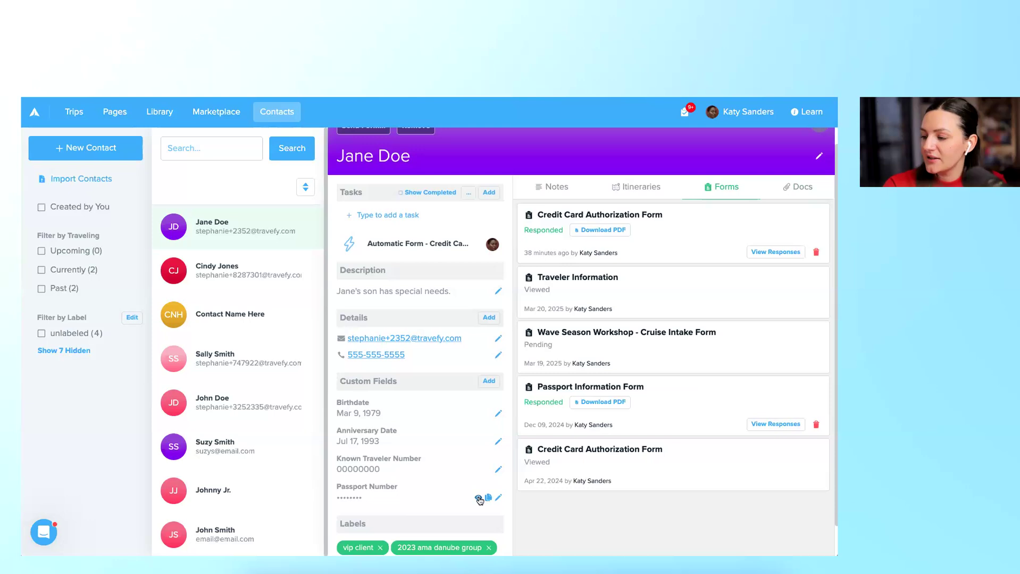
pyautogui.click(478, 498)
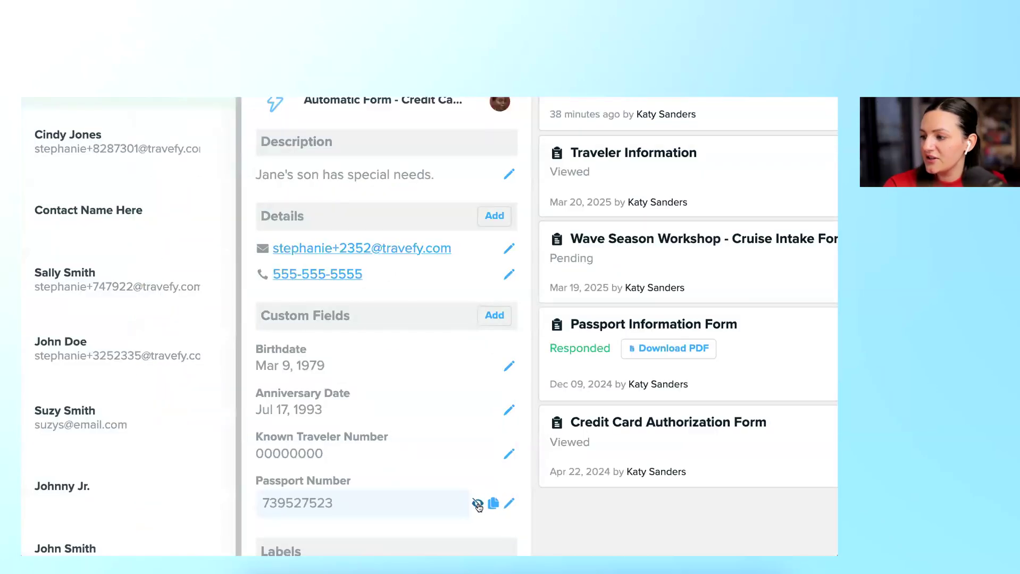
pyautogui.click(476, 504)
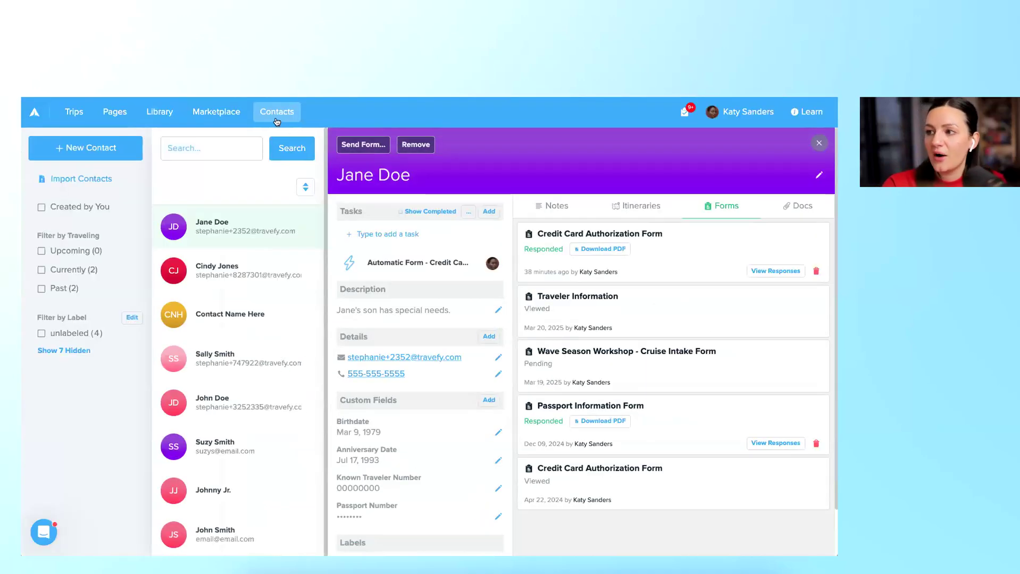
pyautogui.click(276, 121)
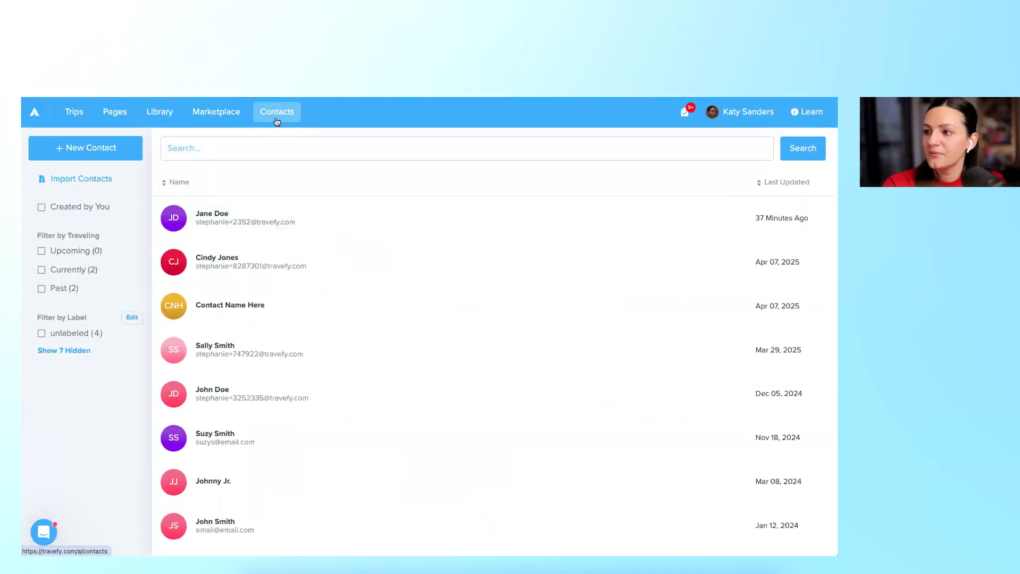
# Open the Waiver form from the library and add a Text & Image Only block reading "Details here".
pyautogui.click(161, 112)
pyautogui.click(278, 220)
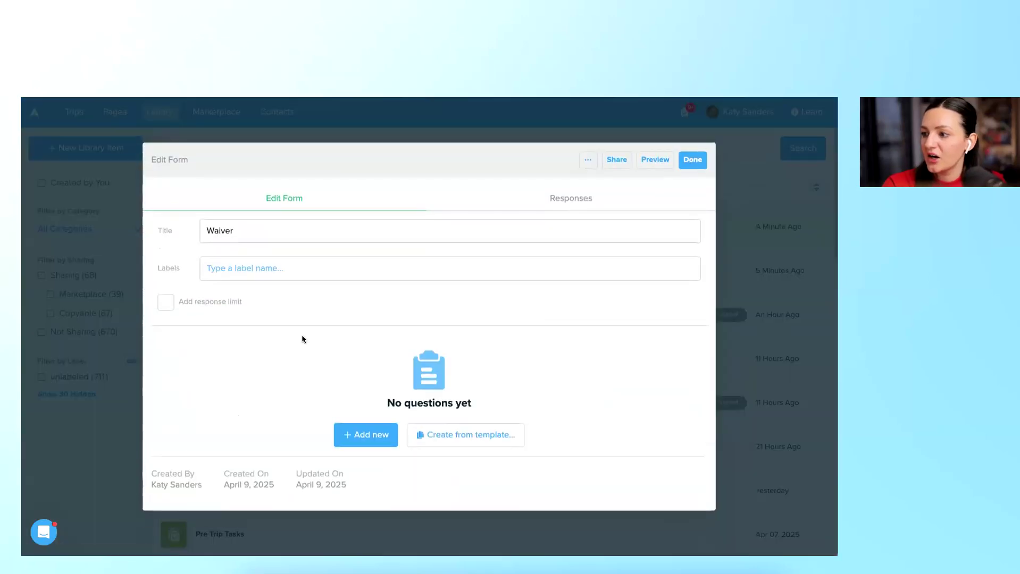
pyautogui.click(373, 442)
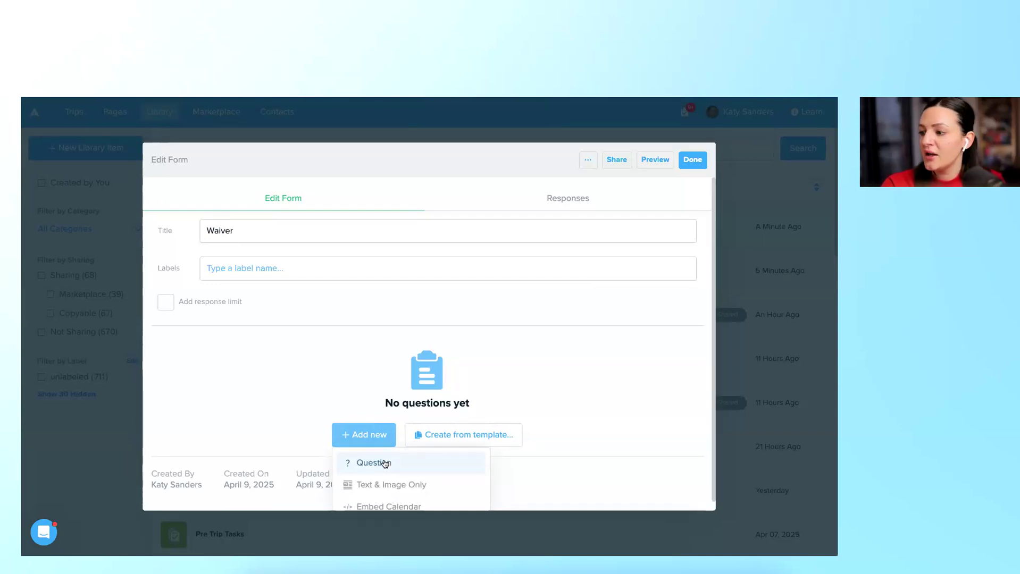
pyautogui.click(385, 484)
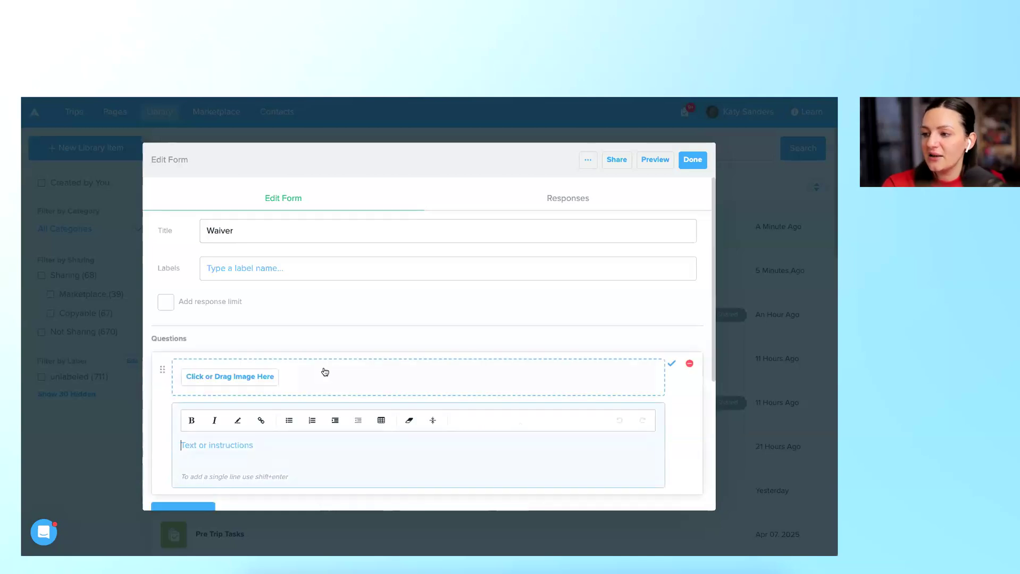
pyautogui.scroll(-2, 282, 388)
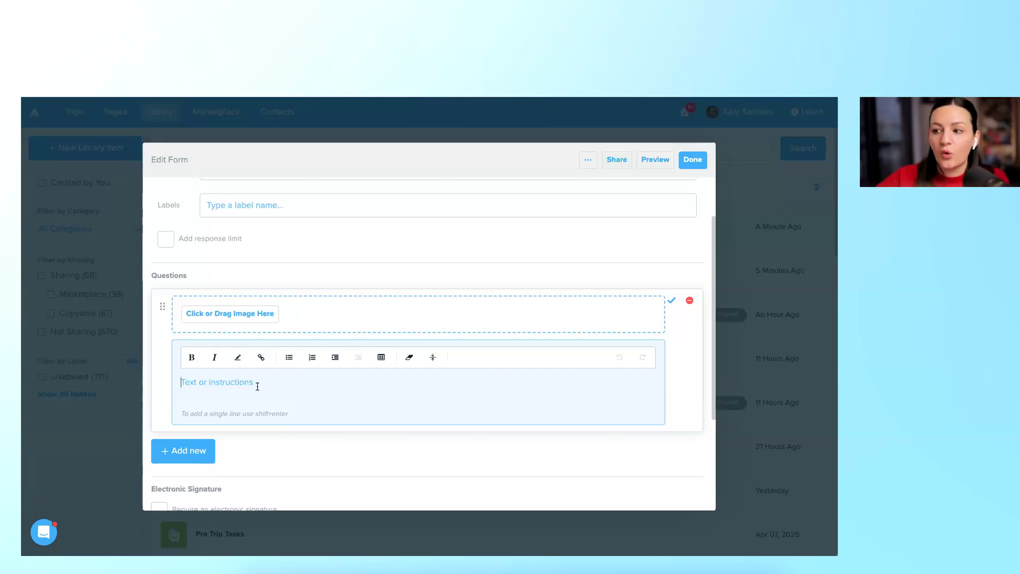
pyautogui.scroll(-1, 258, 386)
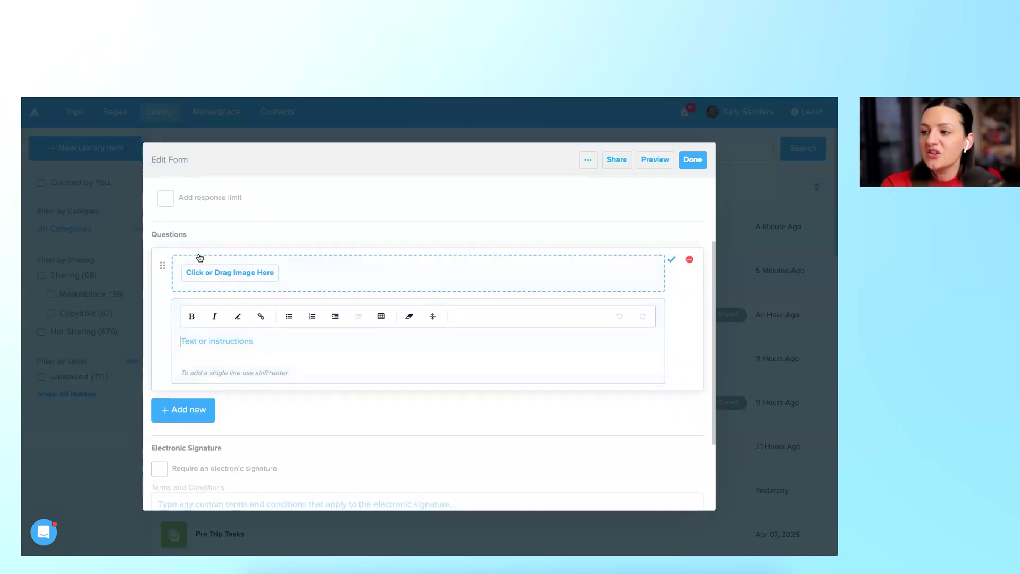
pyautogui.click(258, 346)
pyautogui.write('Details here')
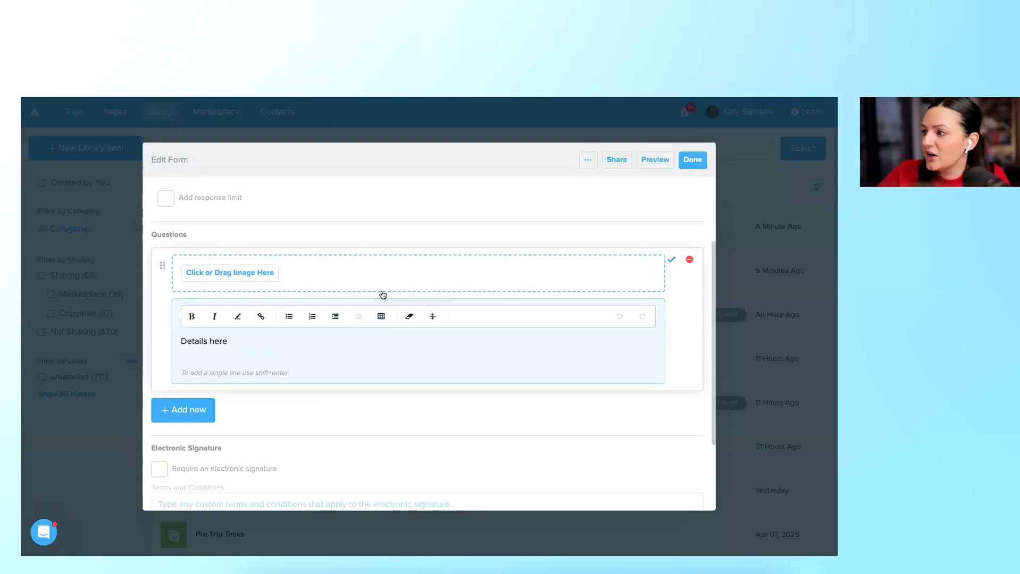
pyautogui.click(671, 259)
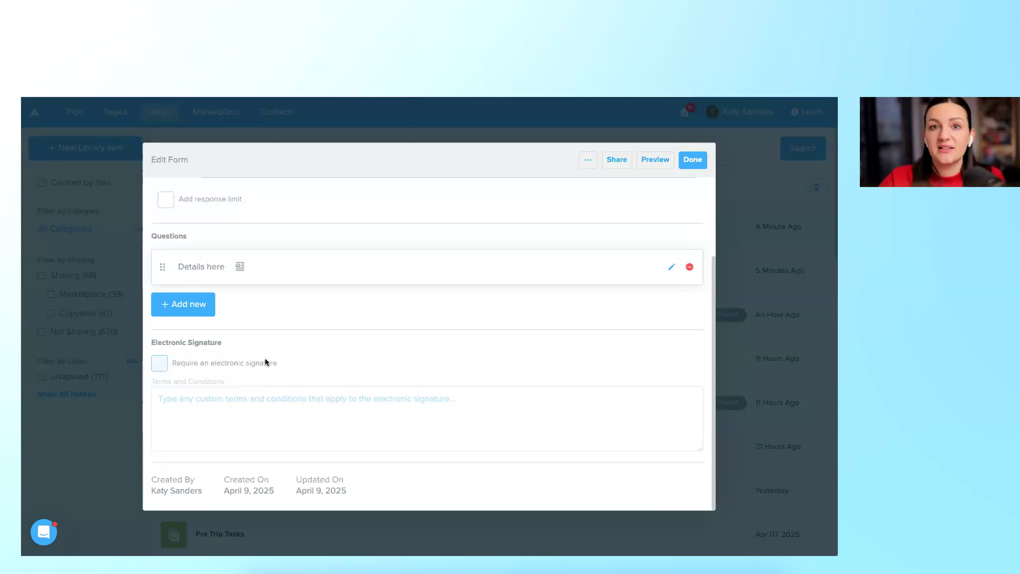
# Require an electronic signature on the Waiver form and finish editing it.
pyautogui.click(160, 364)
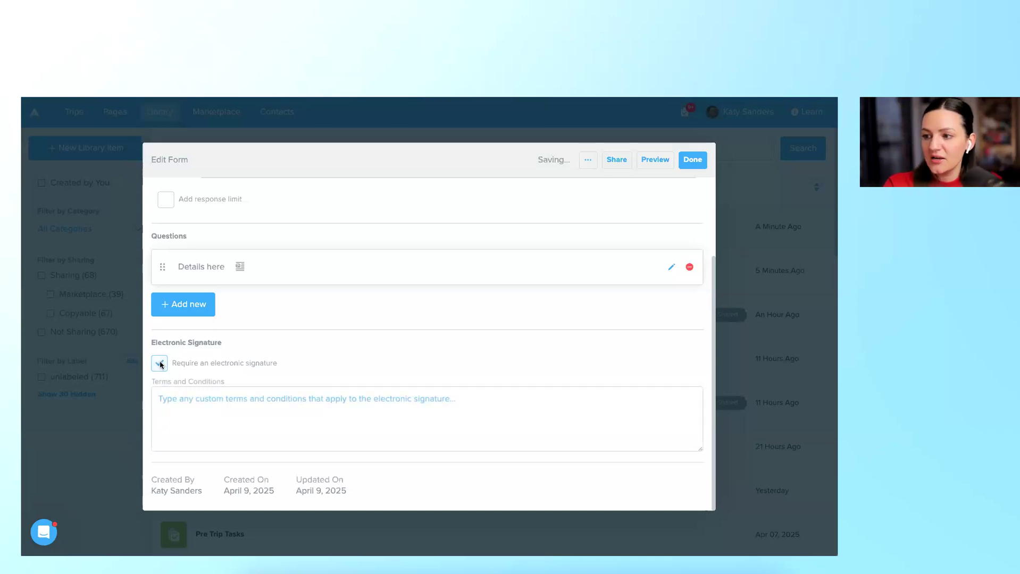
pyautogui.click(171, 397)
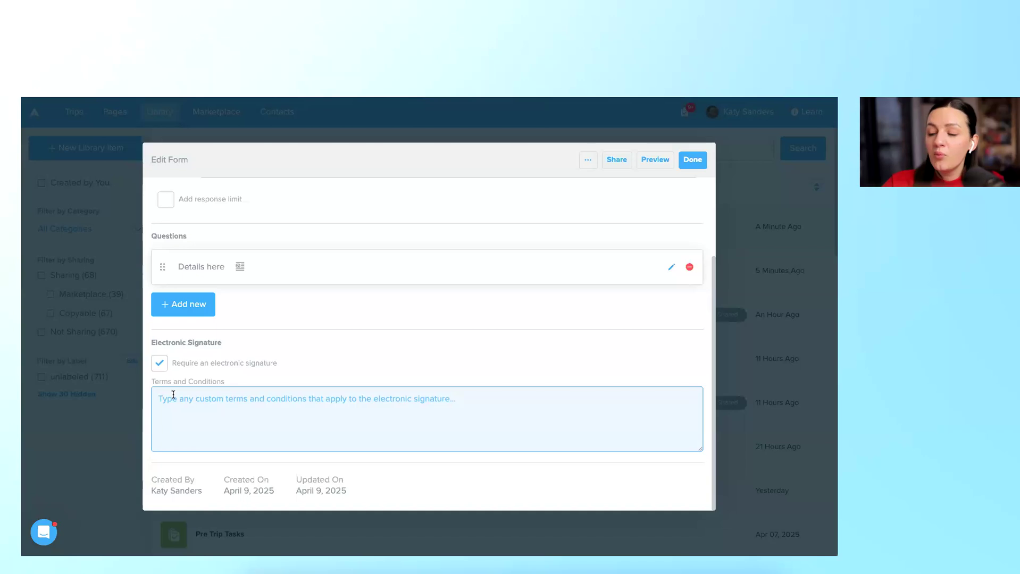
pyautogui.scroll(2, 257, 403)
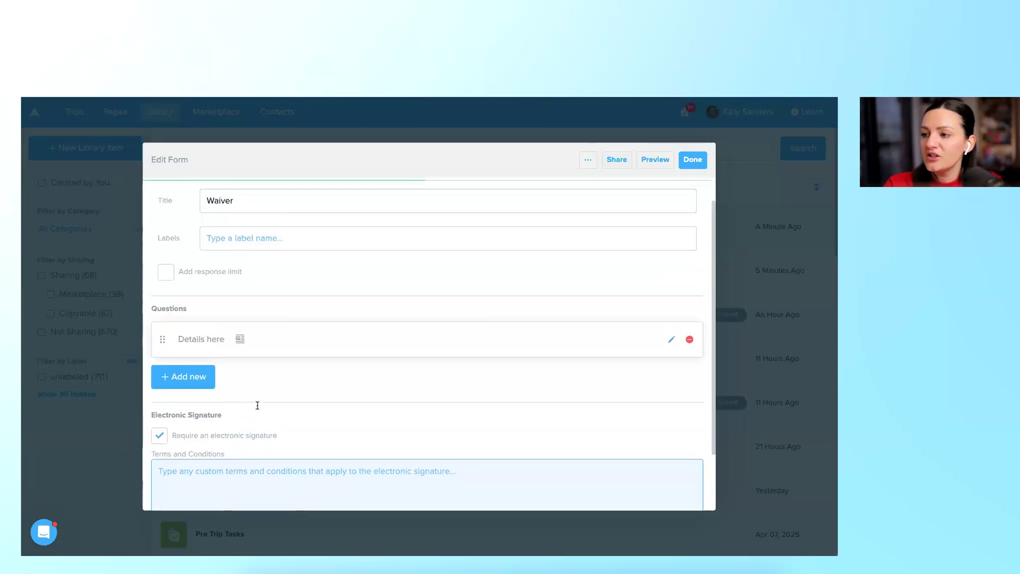
pyautogui.click(700, 162)
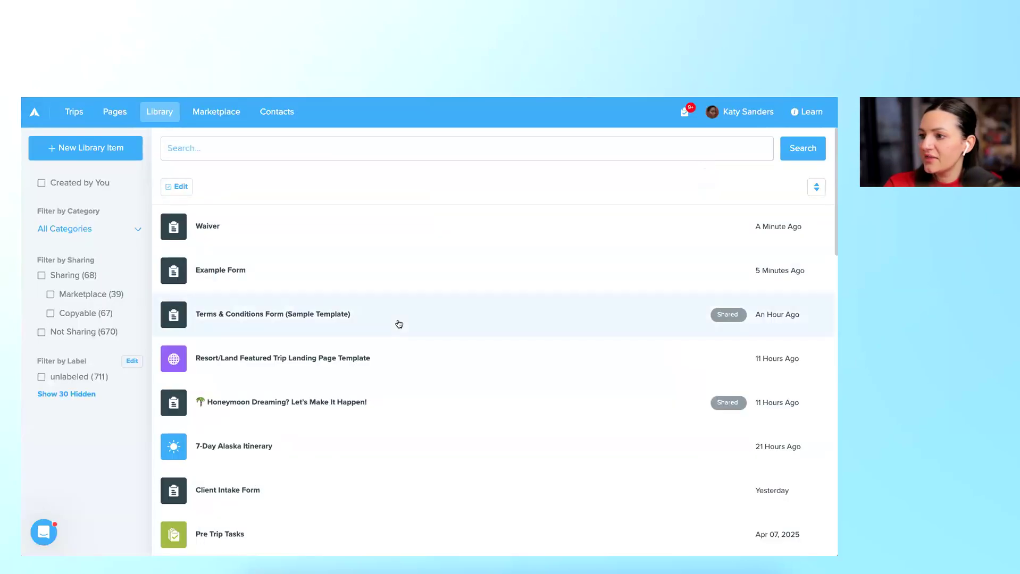
# Open the Terms & Conditions Form (Sample Template) and review its introductory text block and electronic signature terms.
pyautogui.click(399, 324)
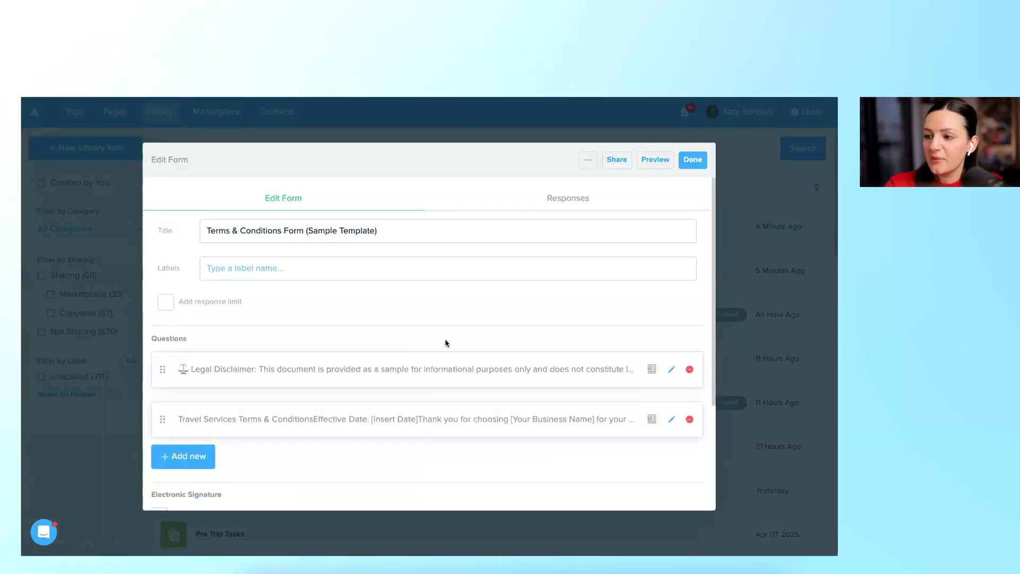
pyautogui.scroll(-1, 445, 342)
pyautogui.scroll(-2, 445, 343)
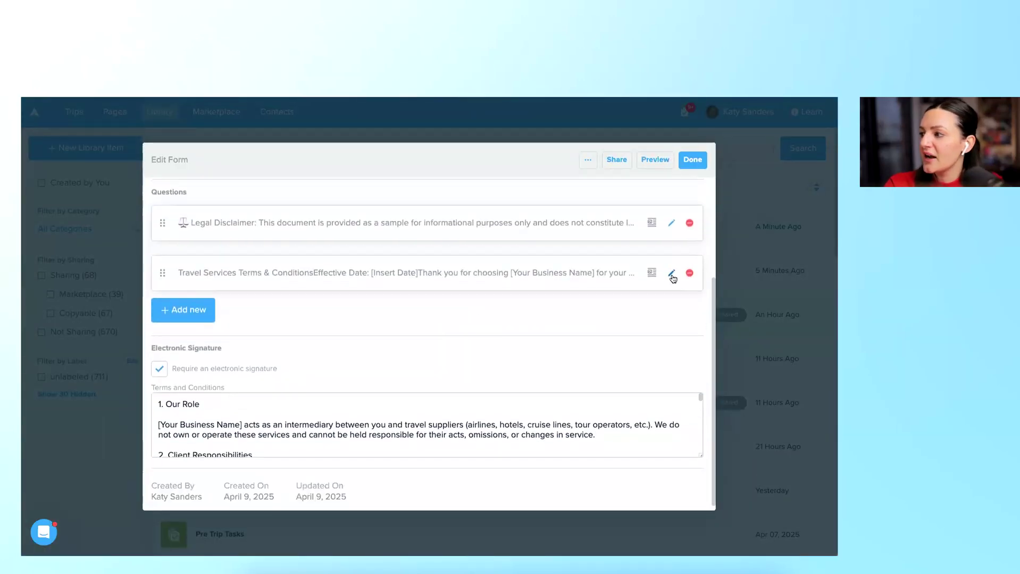
pyautogui.click(671, 271)
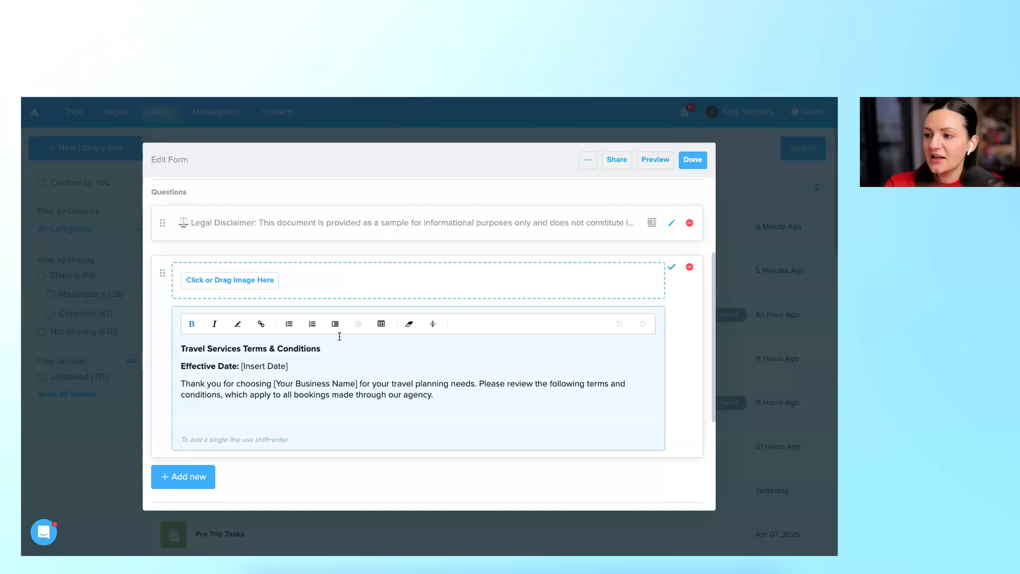
pyautogui.click(671, 267)
pyautogui.scroll(-1, 427, 392)
pyautogui.click(427, 419)
pyautogui.scroll(-4, 426, 419)
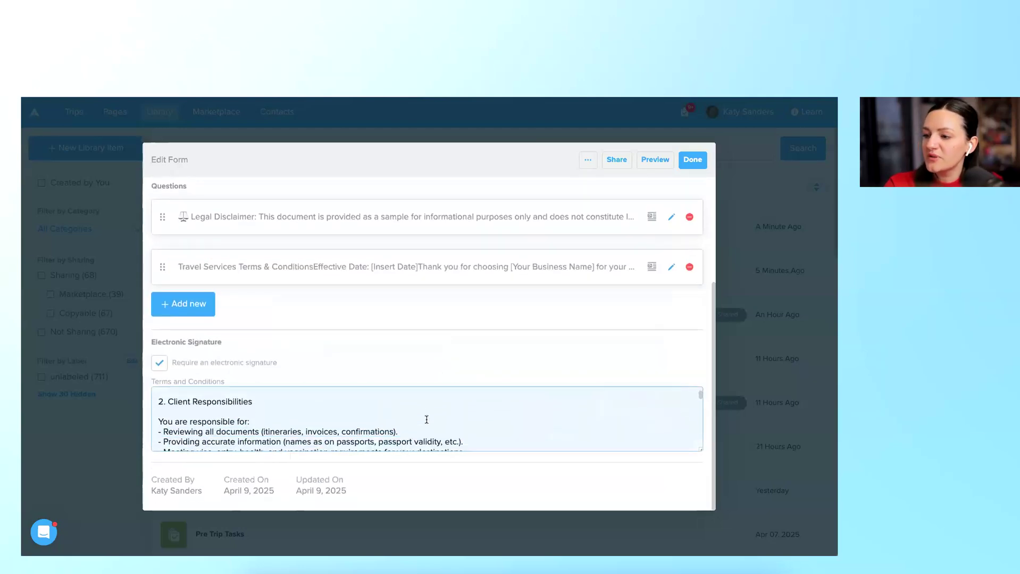
pyautogui.scroll(8, 427, 420)
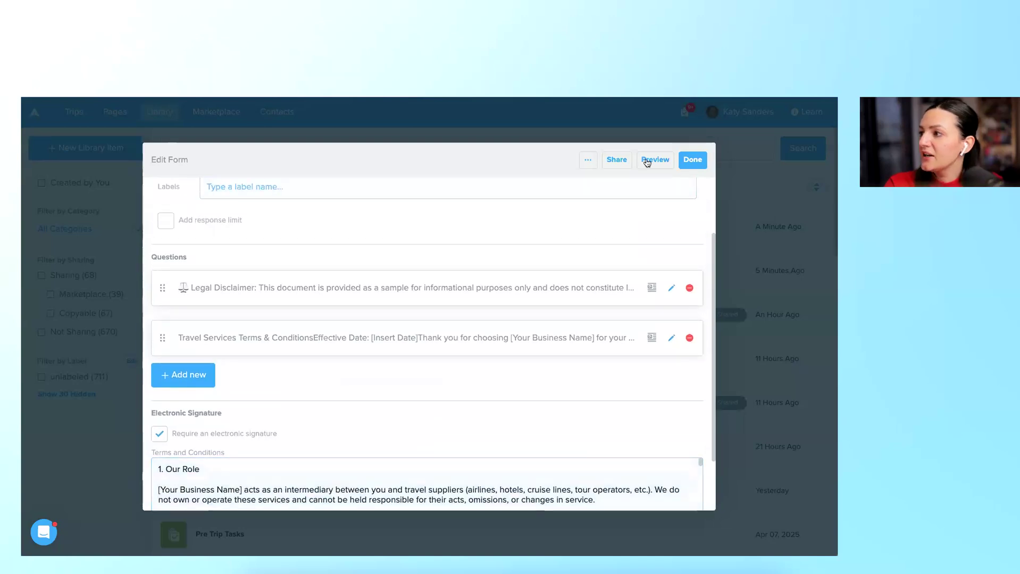
# Preview the sample template in desktop view through its electronic signature page, reading the terms, and close the preview and form.
pyautogui.click(653, 159)
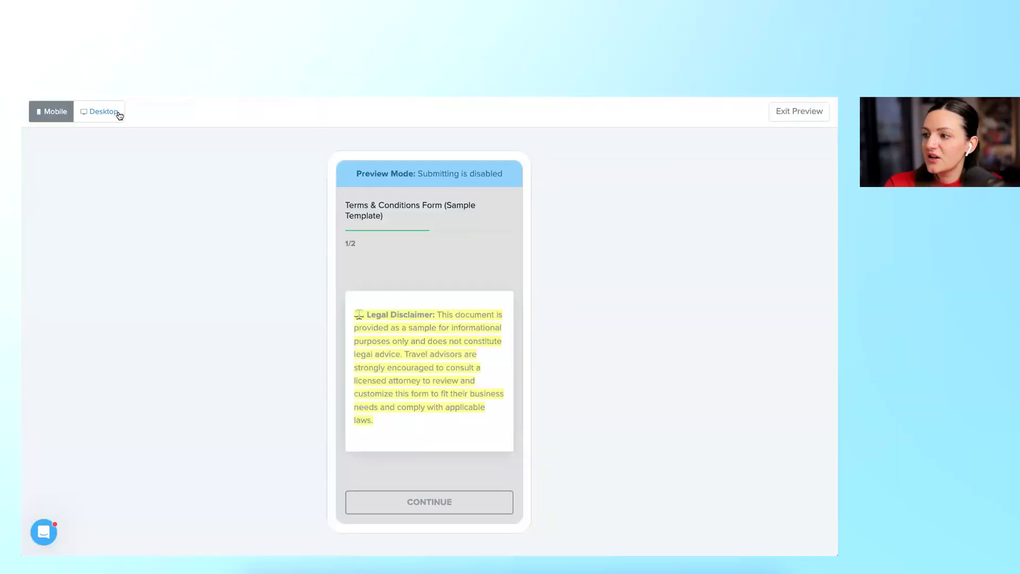
pyautogui.click(118, 113)
pyautogui.scroll(-3, 455, 329)
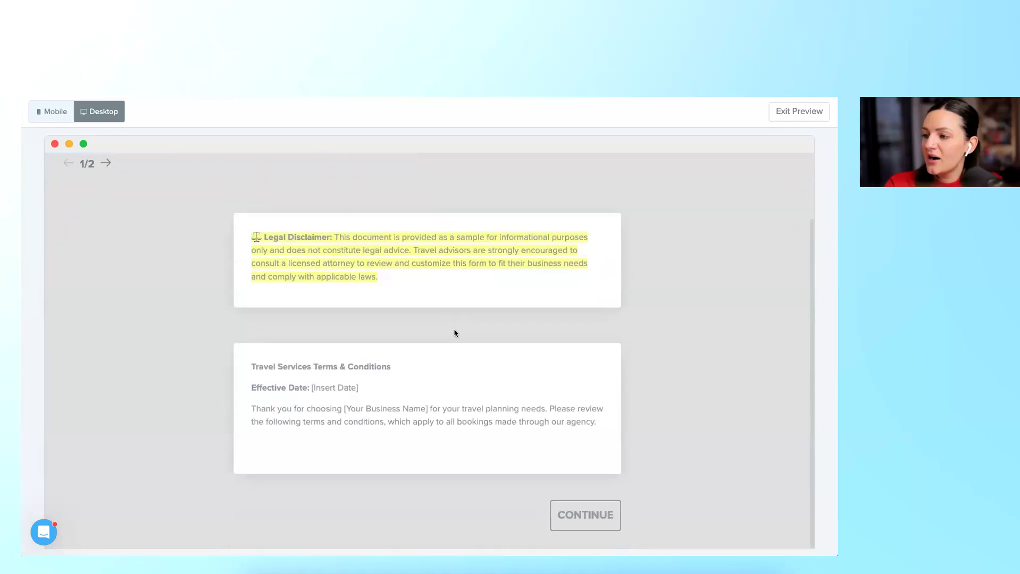
pyautogui.click(589, 514)
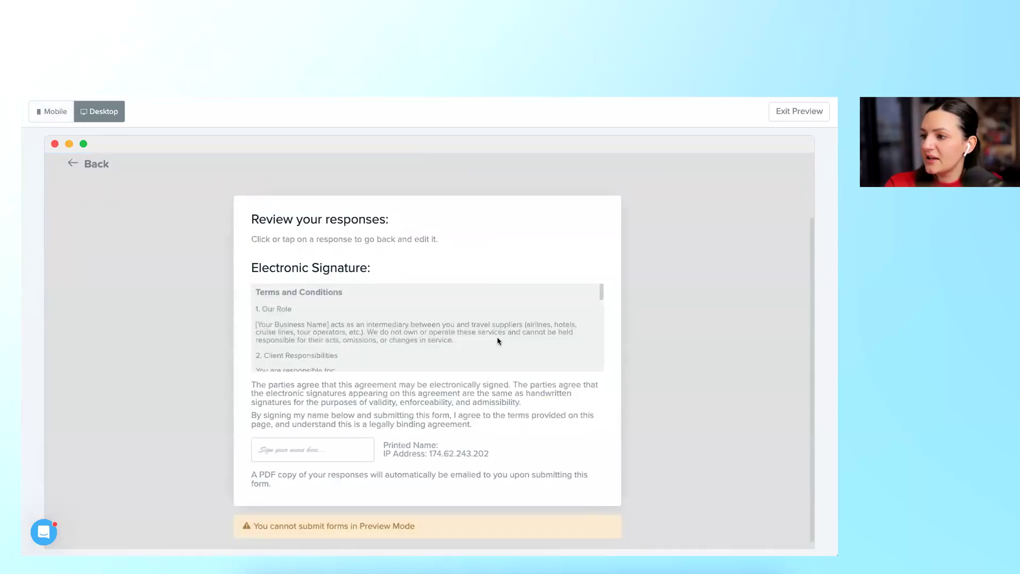
pyautogui.scroll(-5, 497, 338)
pyautogui.scroll(-10, 497, 338)
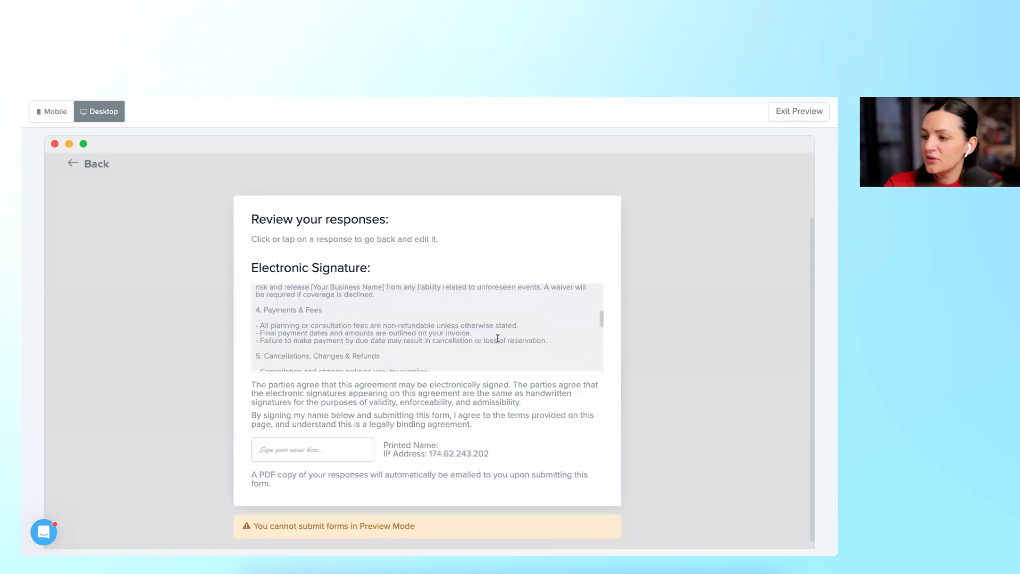
pyautogui.click(332, 454)
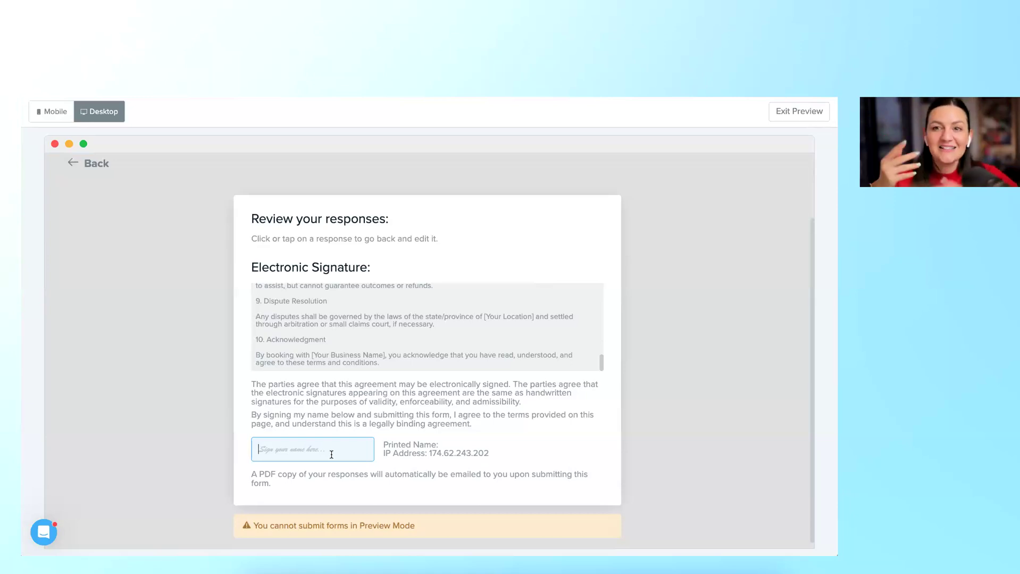
pyautogui.scroll(3, 331, 455)
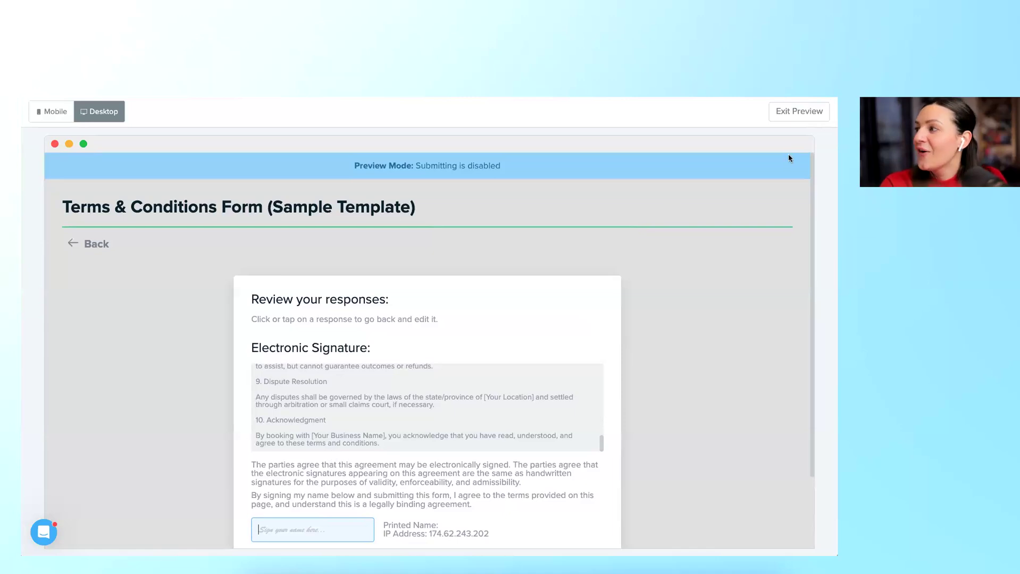
pyautogui.click(798, 114)
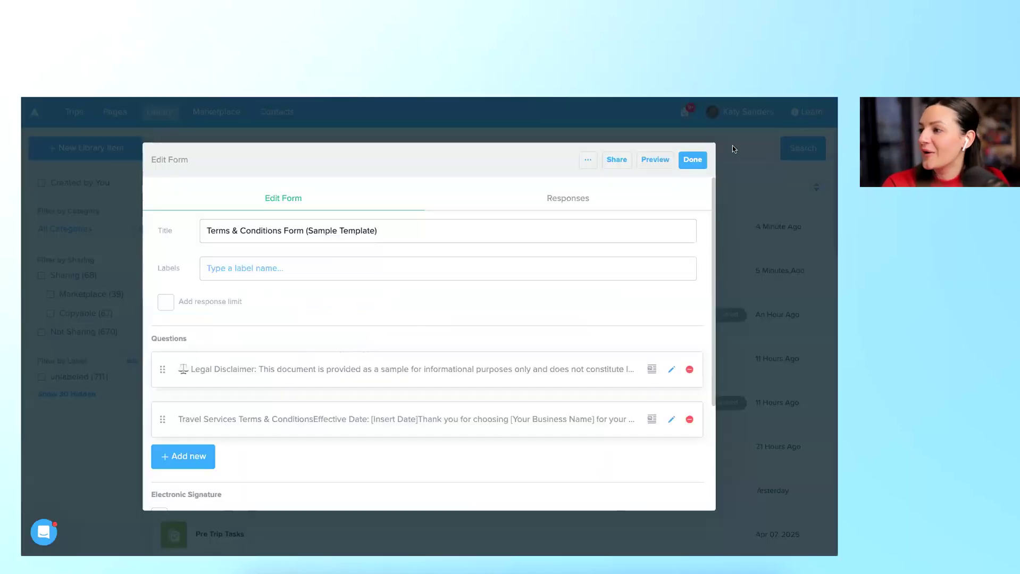
pyautogui.click(697, 160)
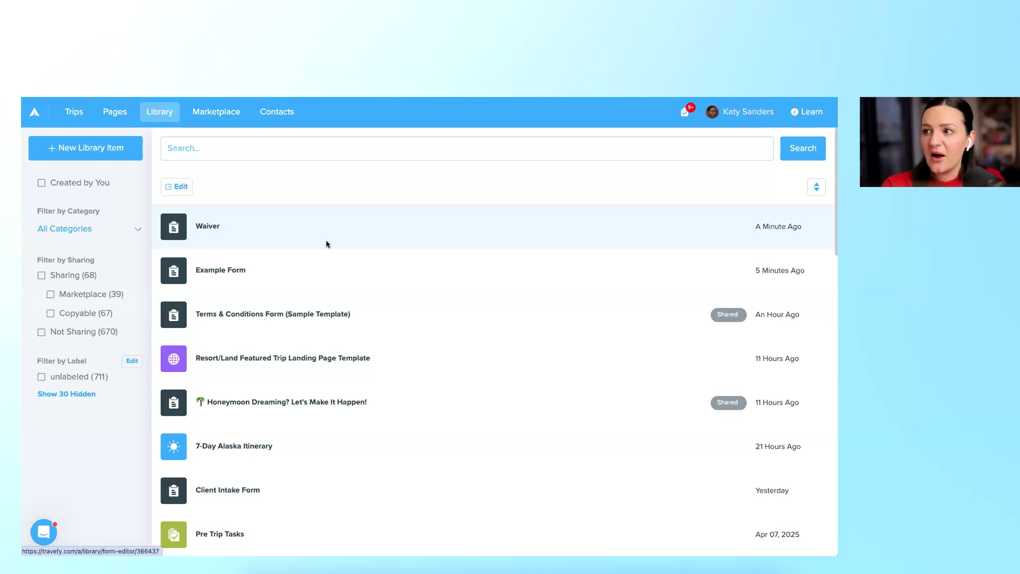
# Open the Passport Information Form from the Marketplace's Training Camp Bonus Content and examine its questions and answer types.
pyautogui.click(226, 113)
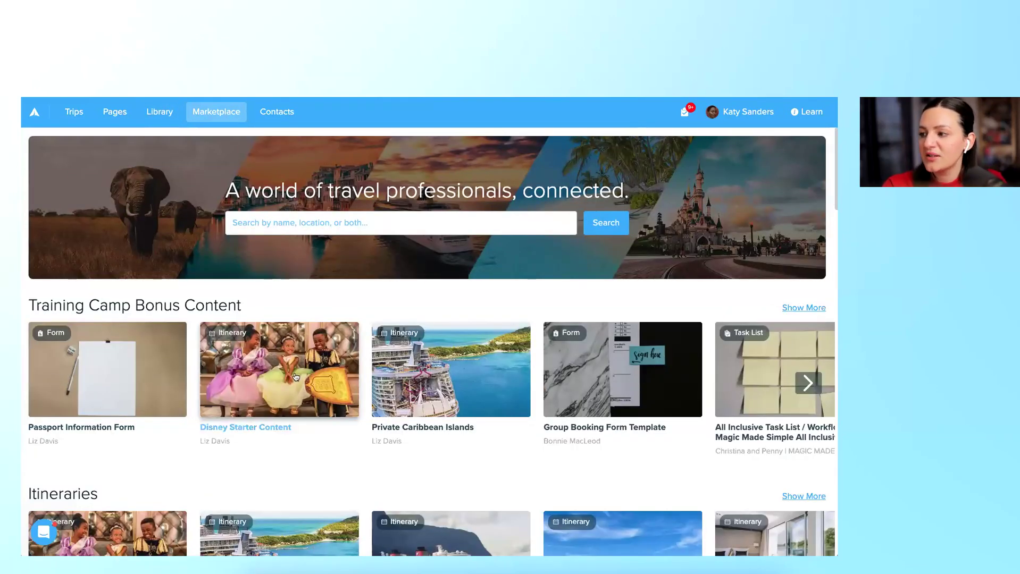
pyautogui.hscroll(-2, 302, 376)
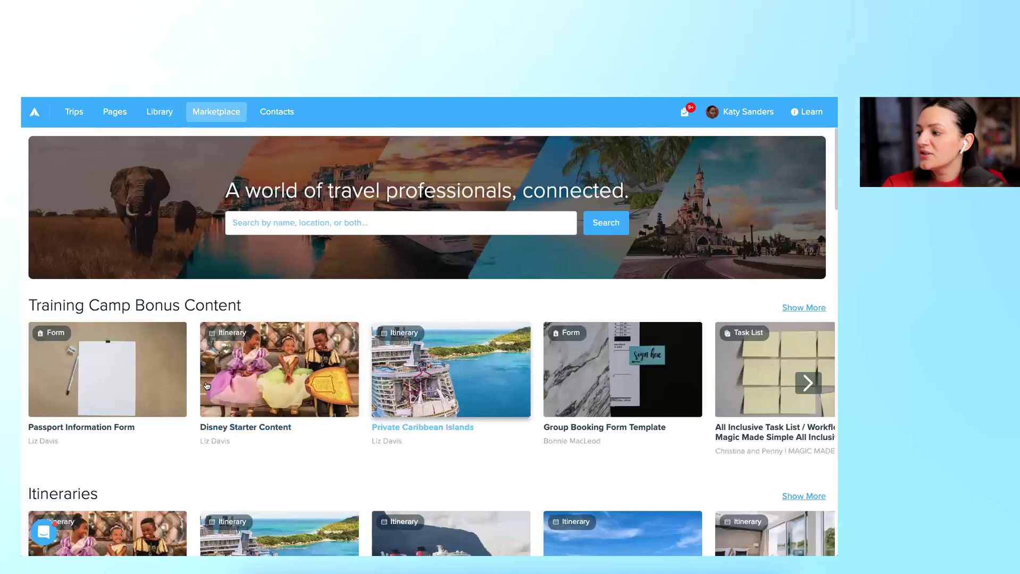
pyautogui.click(145, 376)
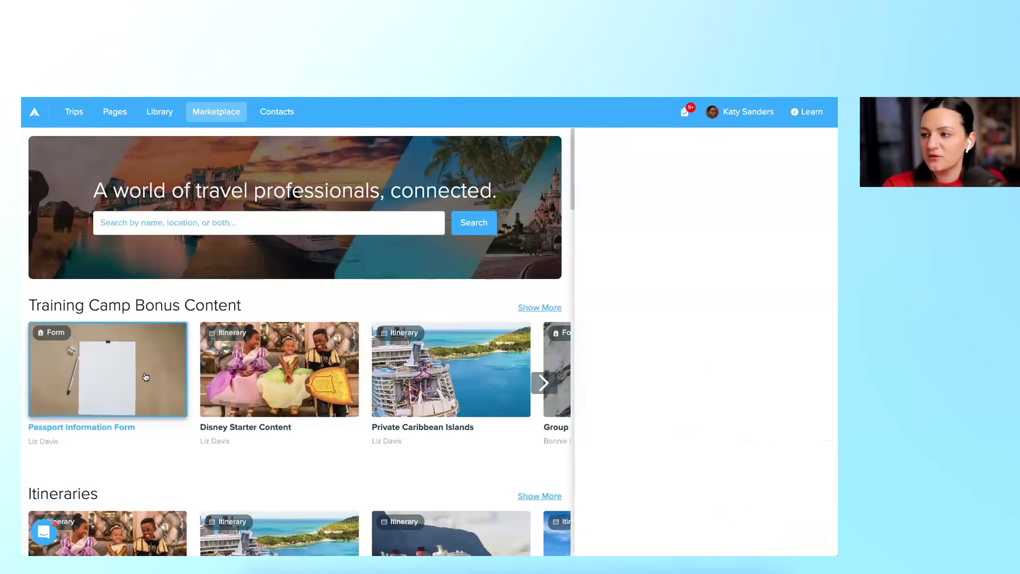
pyautogui.scroll(-3, 680, 352)
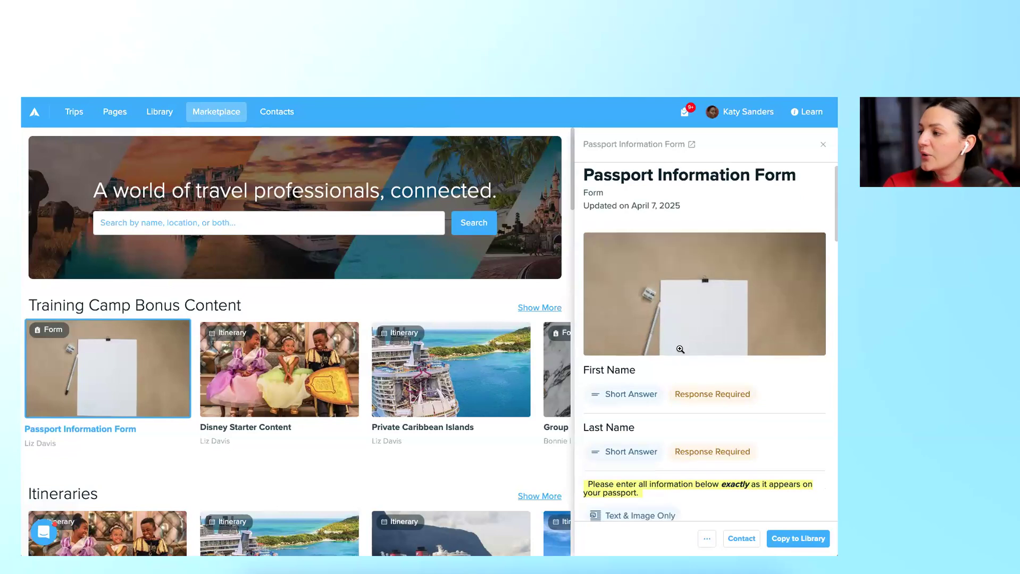
pyautogui.scroll(-5, 680, 352)
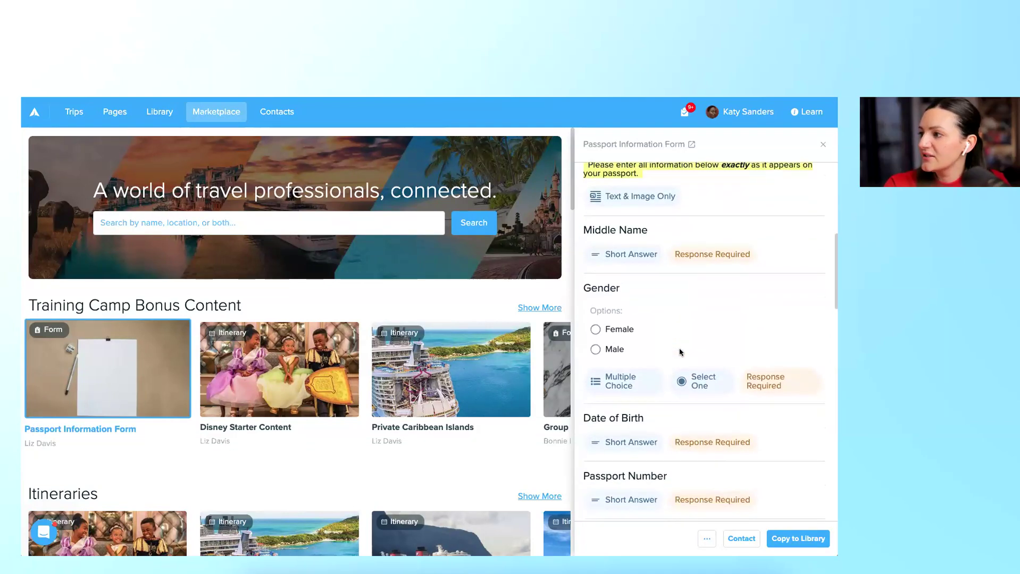
pyautogui.scroll(-8, 679, 352)
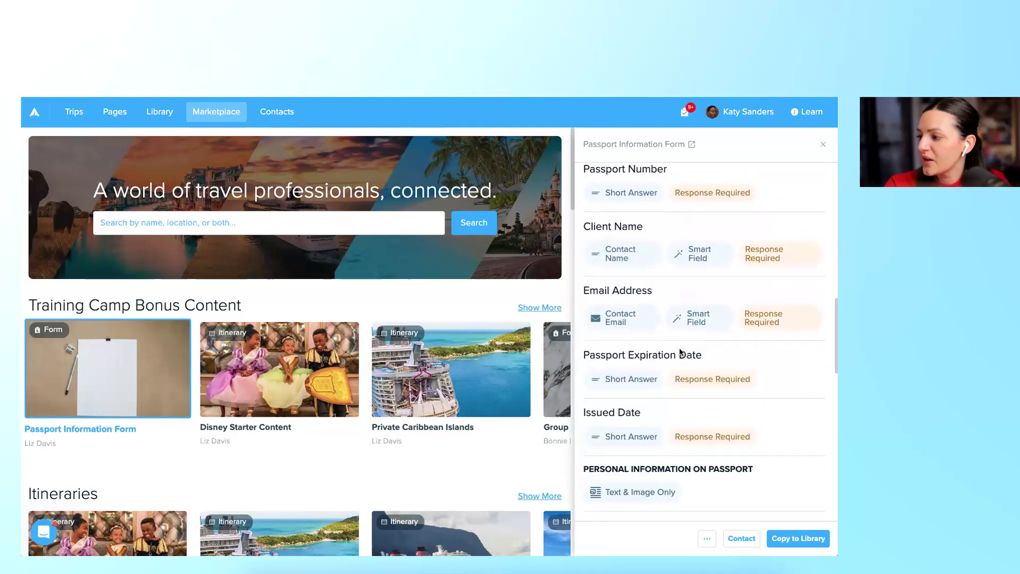
# Copy the Passport Information Form from the Marketplace to the library and open the copy for editing.
pyautogui.scroll(15, 679, 352)
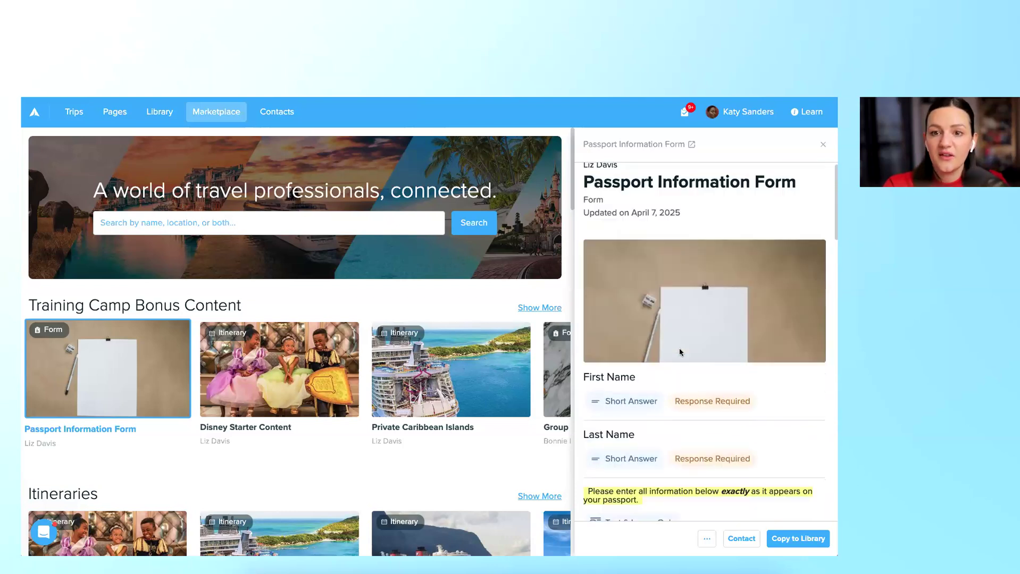
pyautogui.click(818, 542)
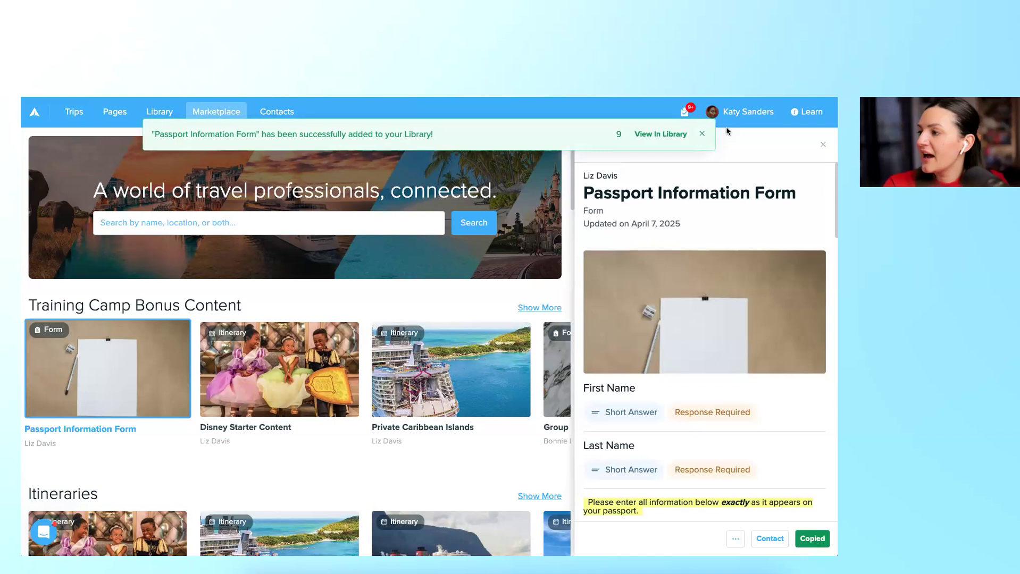
pyautogui.click(678, 136)
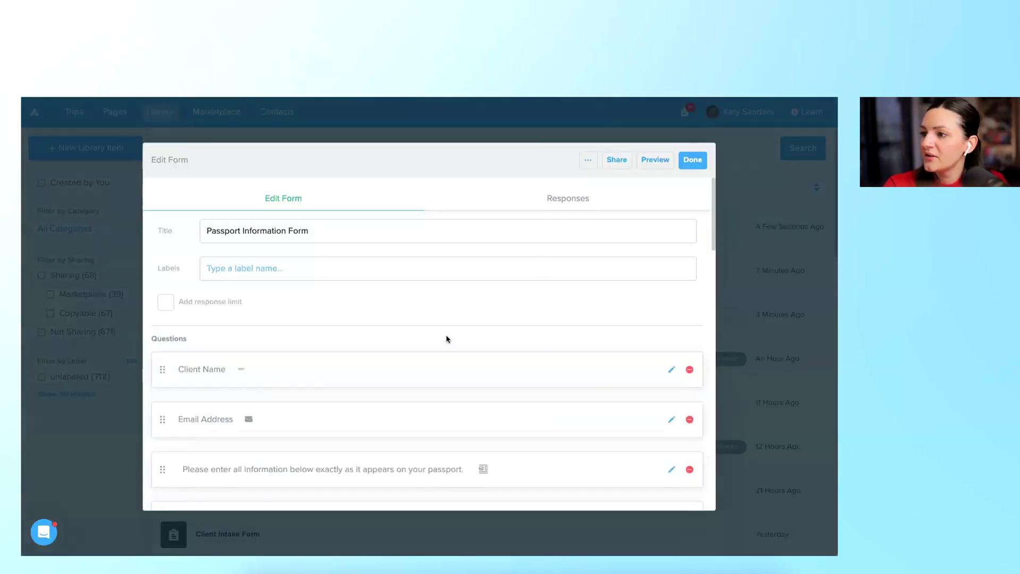
# Review the copied Passport Information Form's questions down to its electronic signature section.
pyautogui.scroll(-2, 447, 341)
pyautogui.scroll(2, 447, 341)
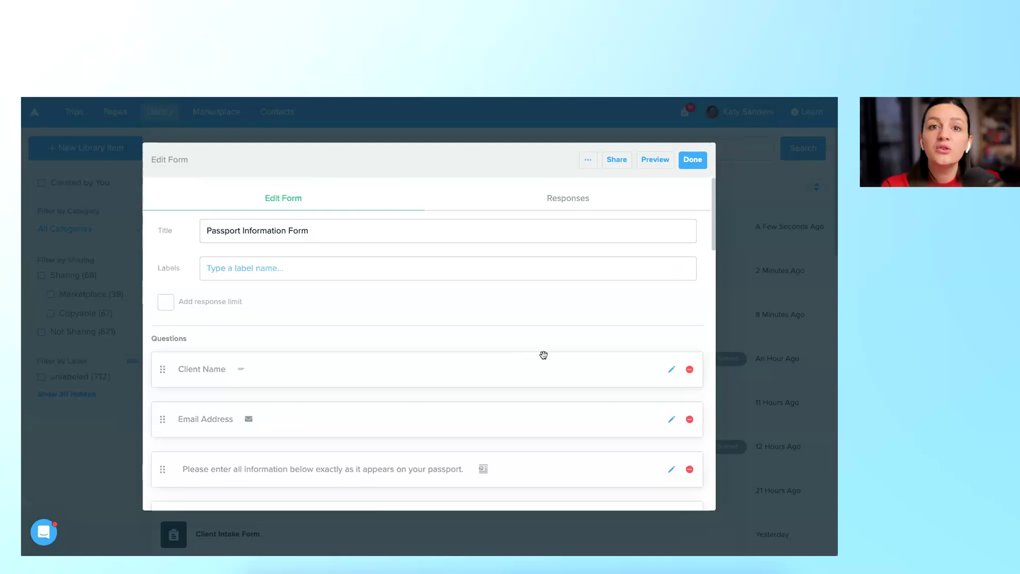
pyautogui.scroll(-6, 543, 355)
pyautogui.scroll(-10, 543, 355)
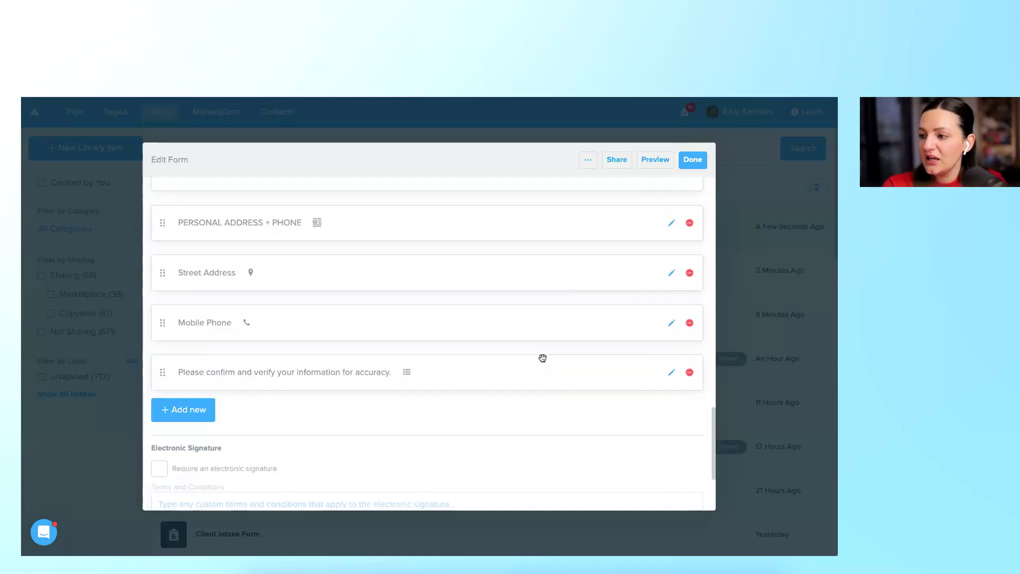
pyautogui.scroll(15, 542, 358)
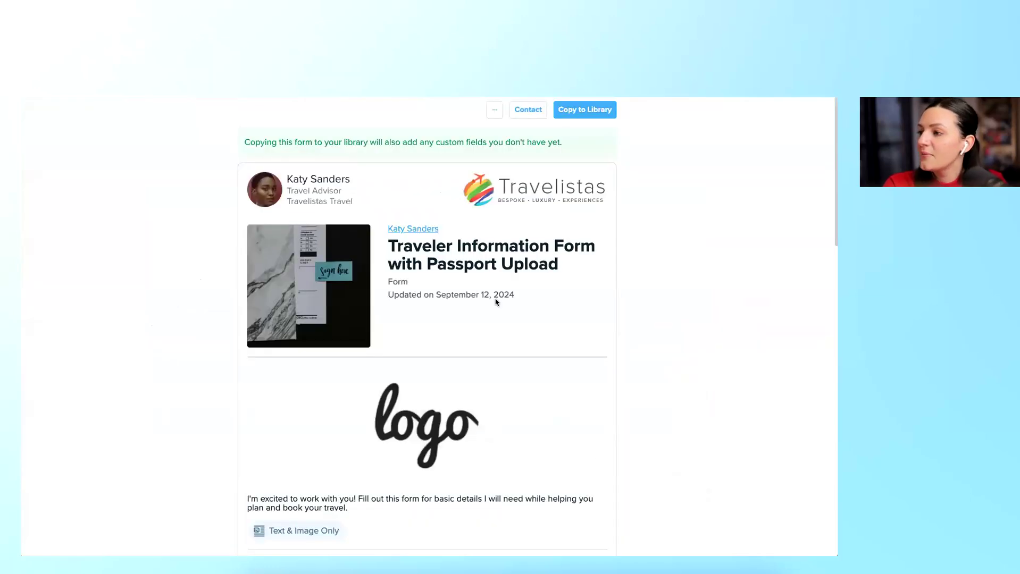
# View the Traveler Information Form with Passport Upload and examine the fields of the Trial Template: Credit Card Authorization Form Template.
pyautogui.scroll(-1, 494, 302)
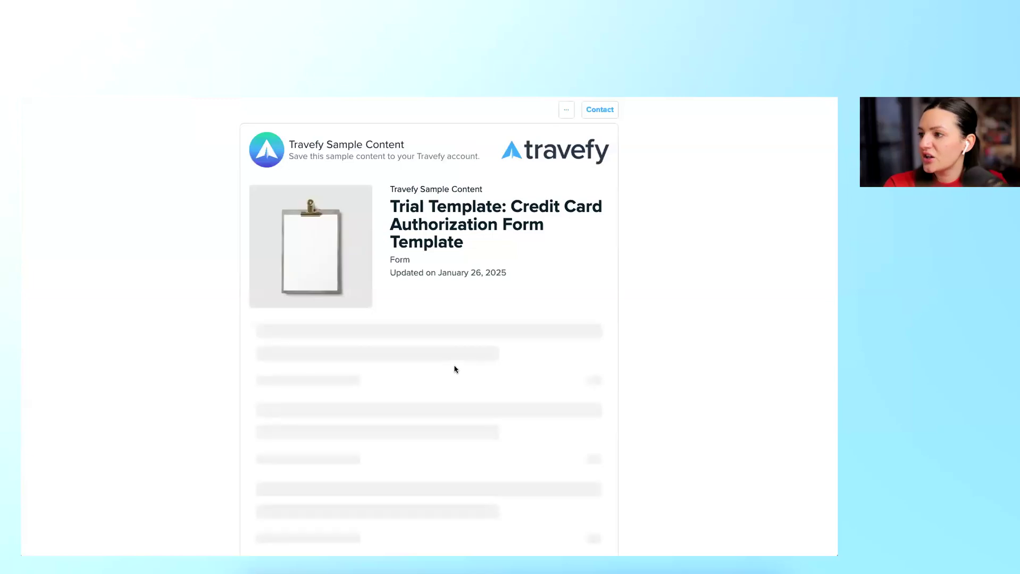
pyautogui.scroll(-4, 454, 368)
pyautogui.scroll(-2, 478, 319)
pyautogui.scroll(7, 473, 340)
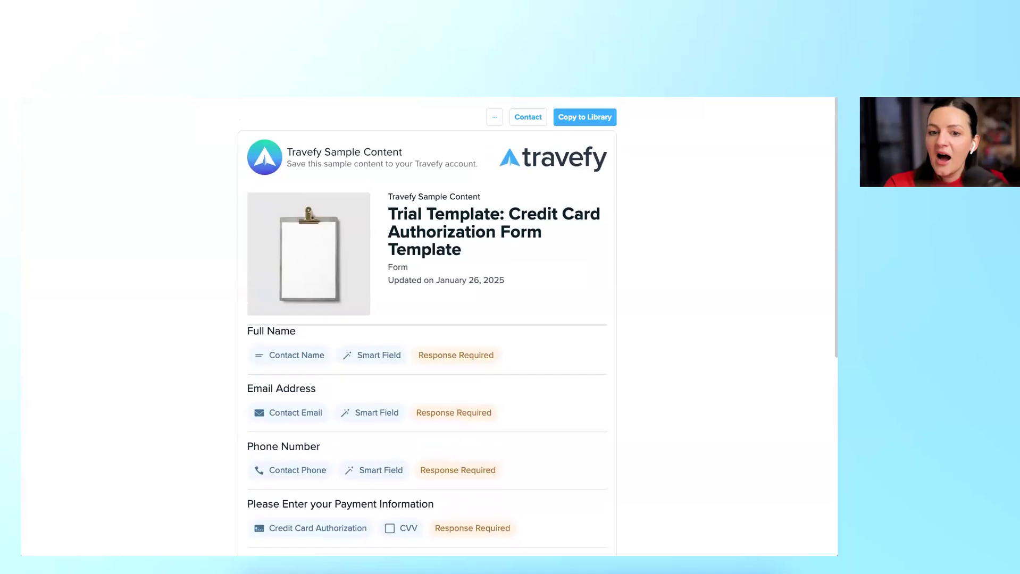
pyautogui.scroll(-1, 429, 325)
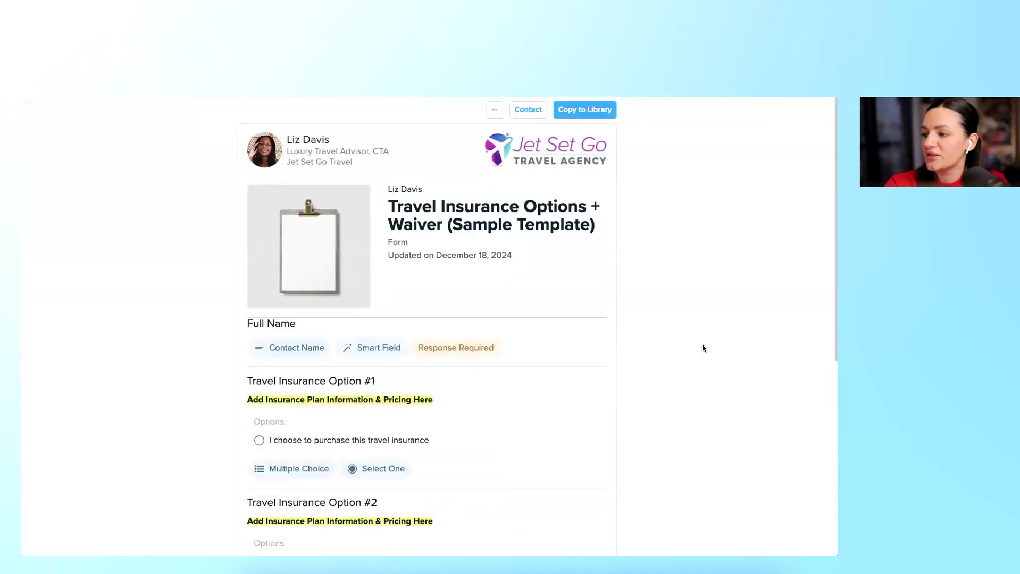
# Examine the Travel Insurance Options + Waiver (Sample Template), including its insurance options, decline statement and signature requirement.
pyautogui.scroll(-2, 702, 348)
pyautogui.scroll(2, 702, 348)
pyautogui.scroll(-3, 702, 348)
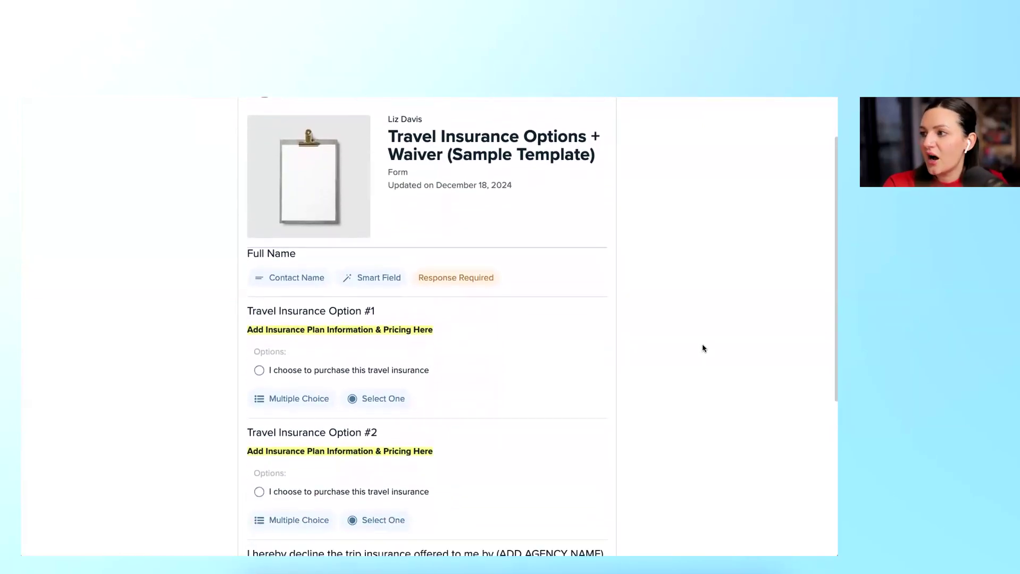
pyautogui.scroll(-4, 702, 349)
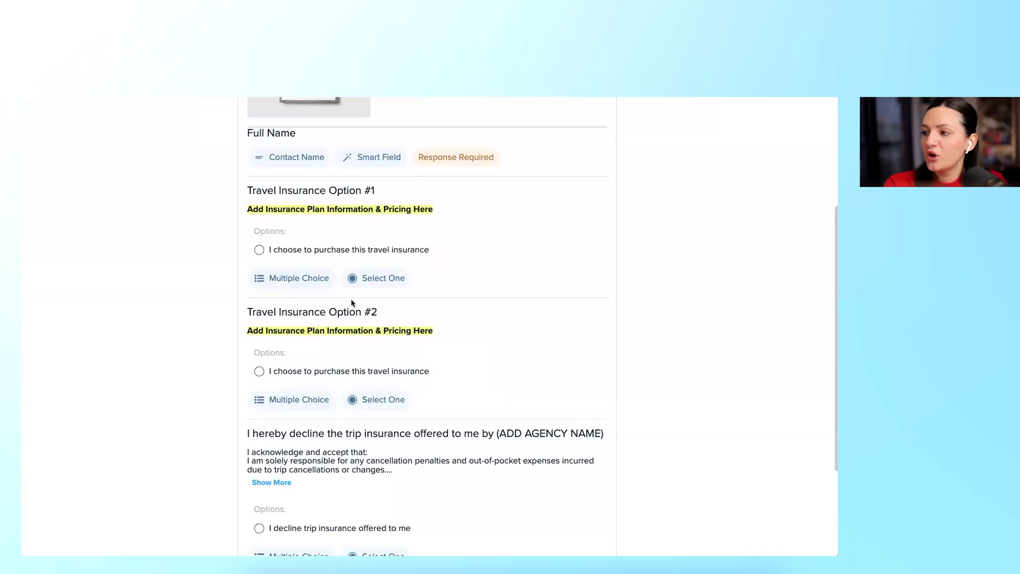
pyautogui.scroll(-5, 430, 303)
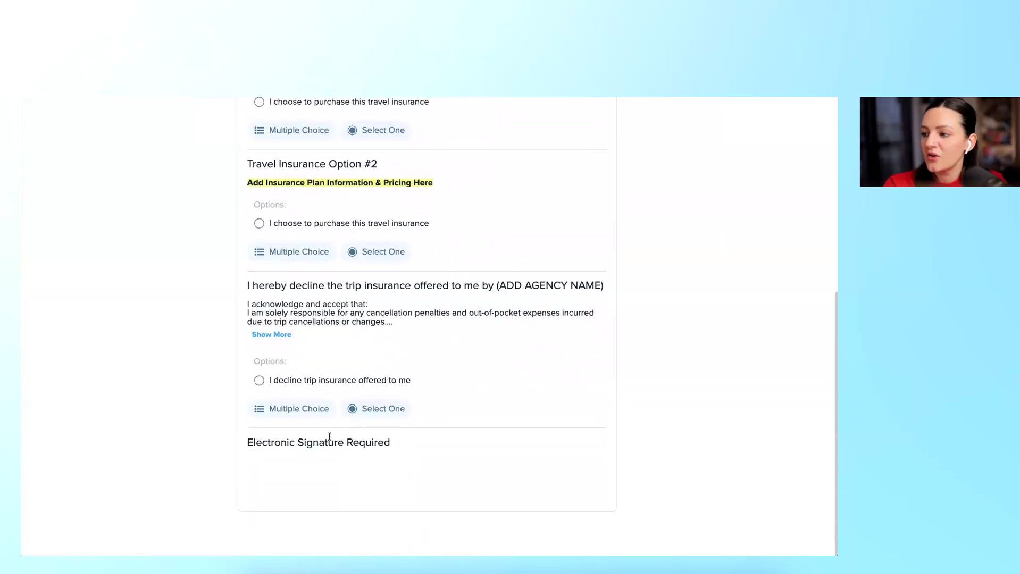
pyautogui.scroll(7, 505, 358)
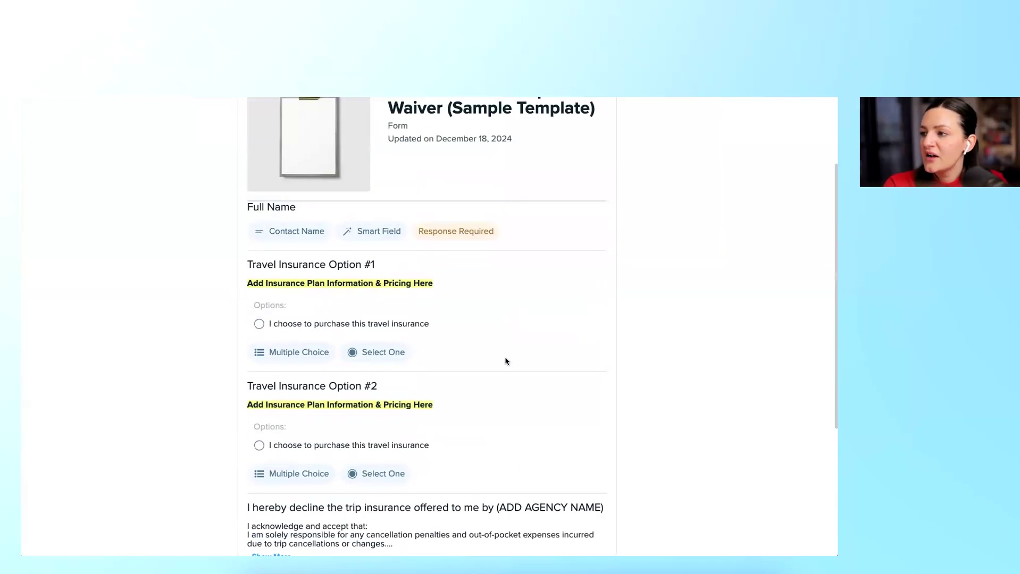
pyautogui.scroll(4, 505, 359)
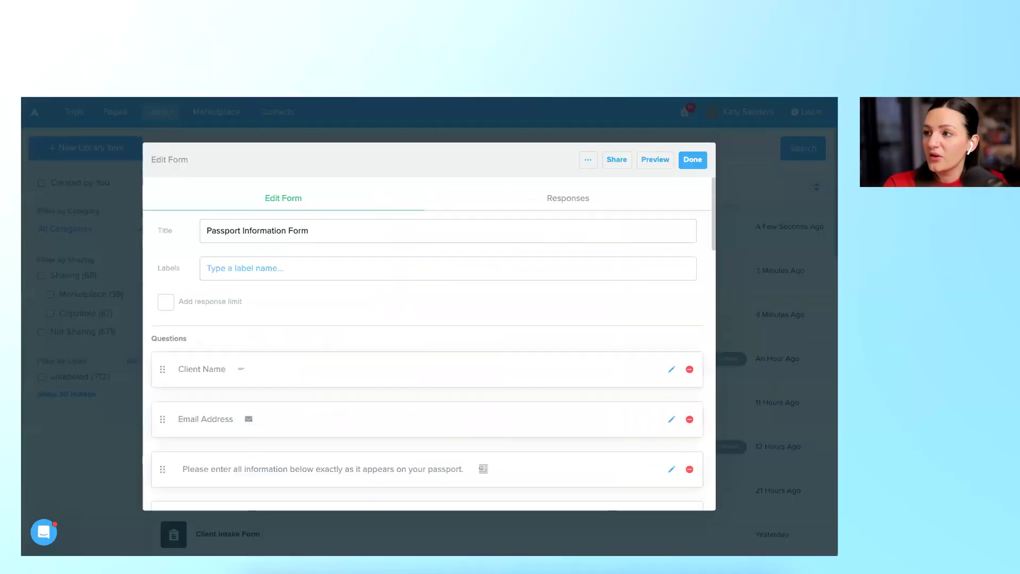
# Finish editing the Passport Information Form and search the Marketplace for "terms", browsing the matching content.
pyautogui.click(691, 160)
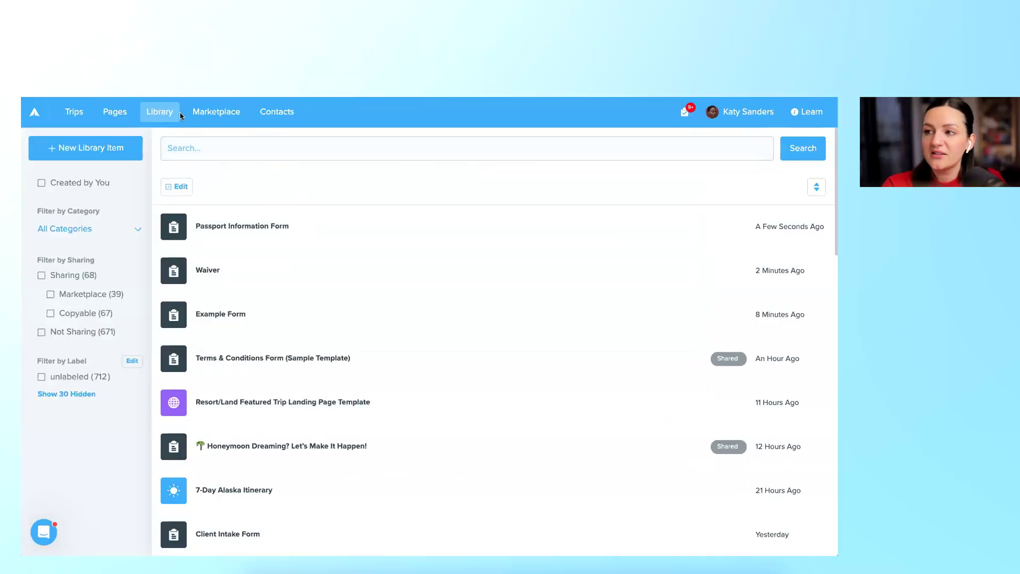
pyautogui.click(230, 121)
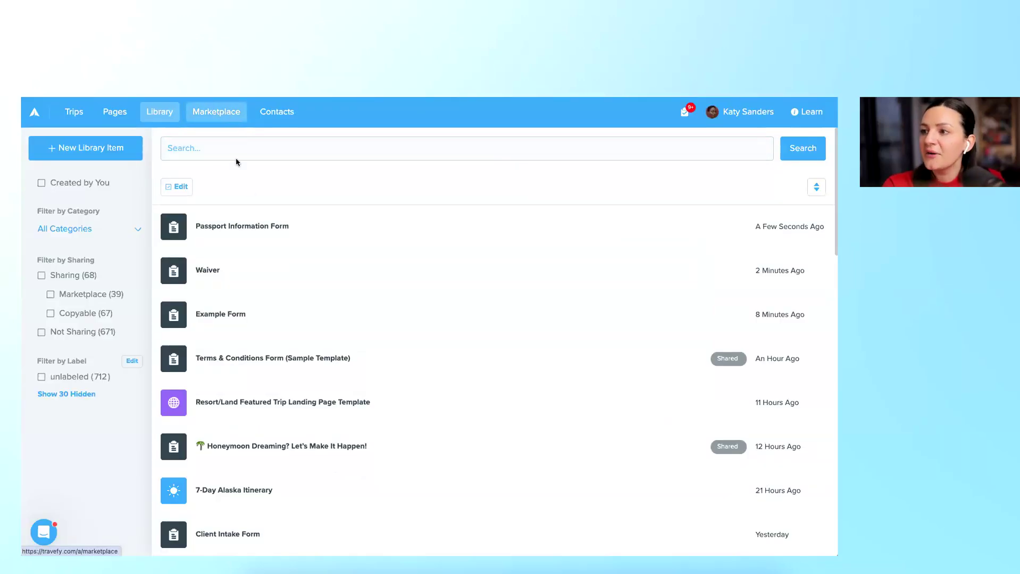
pyautogui.click(269, 223)
pyautogui.write('terms')
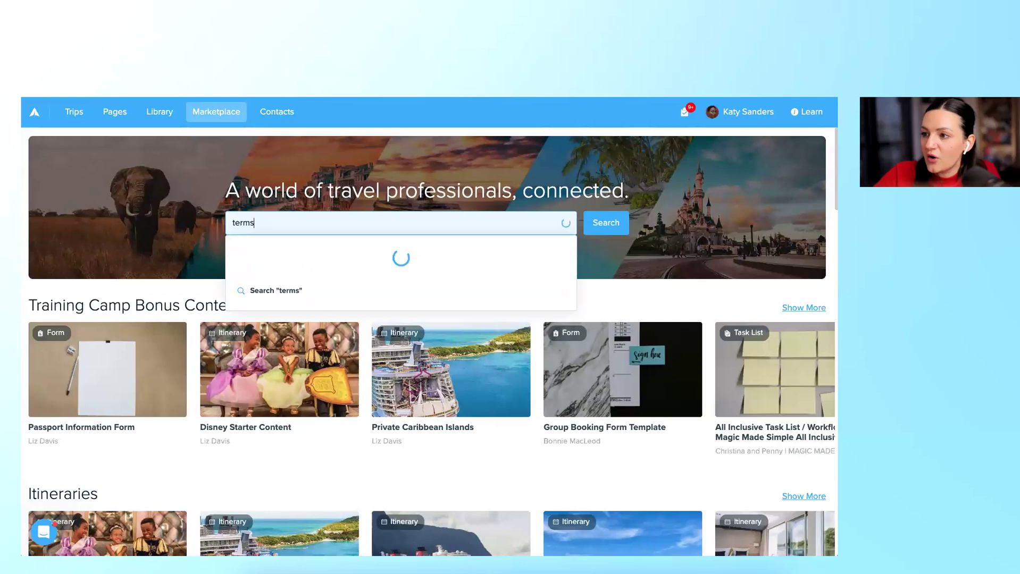
pyautogui.press('Return')
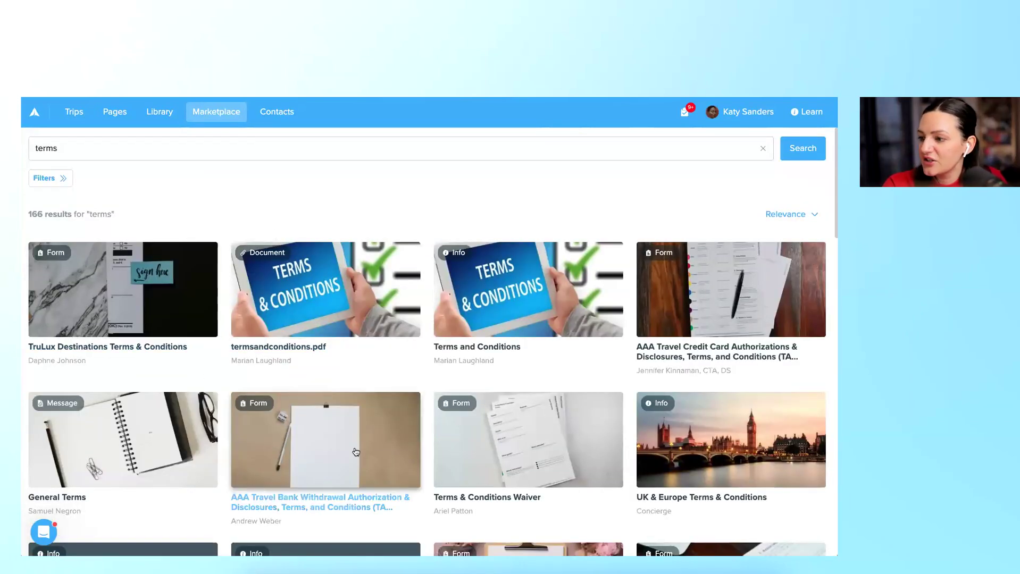
pyautogui.scroll(-4, 356, 451)
pyautogui.scroll(-3, 356, 452)
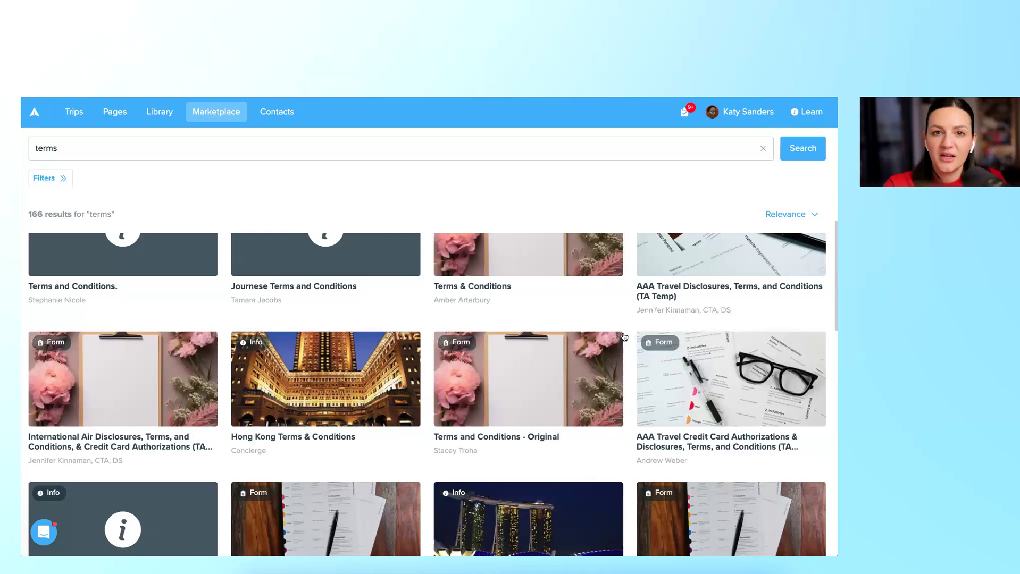
pyautogui.scroll(7, 624, 338)
# Clear the Marketplace search term and go to the trips overview.
pyautogui.tripleClick(130, 140)
pyautogui.press('BackSpace')
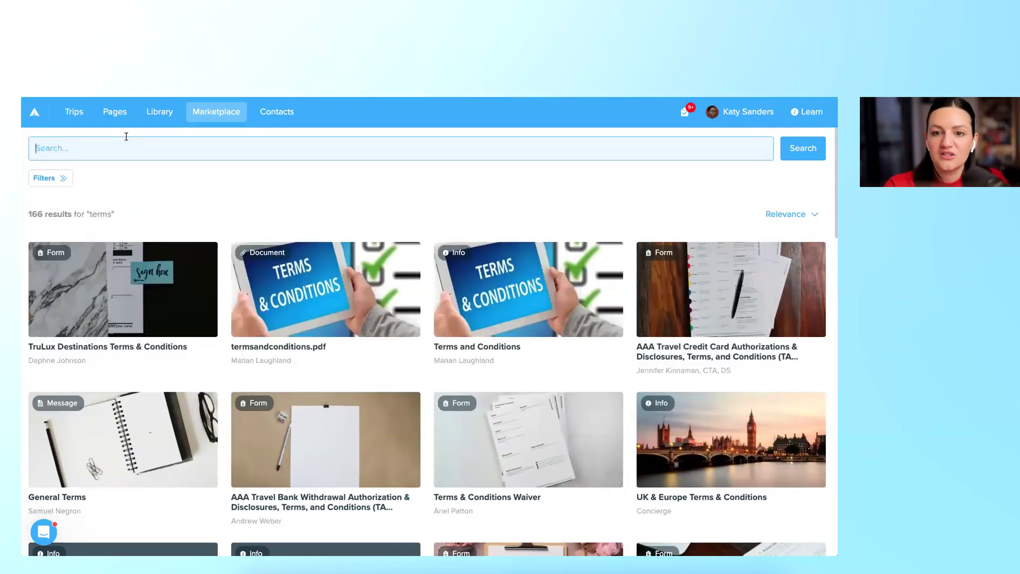
pyautogui.click(75, 112)
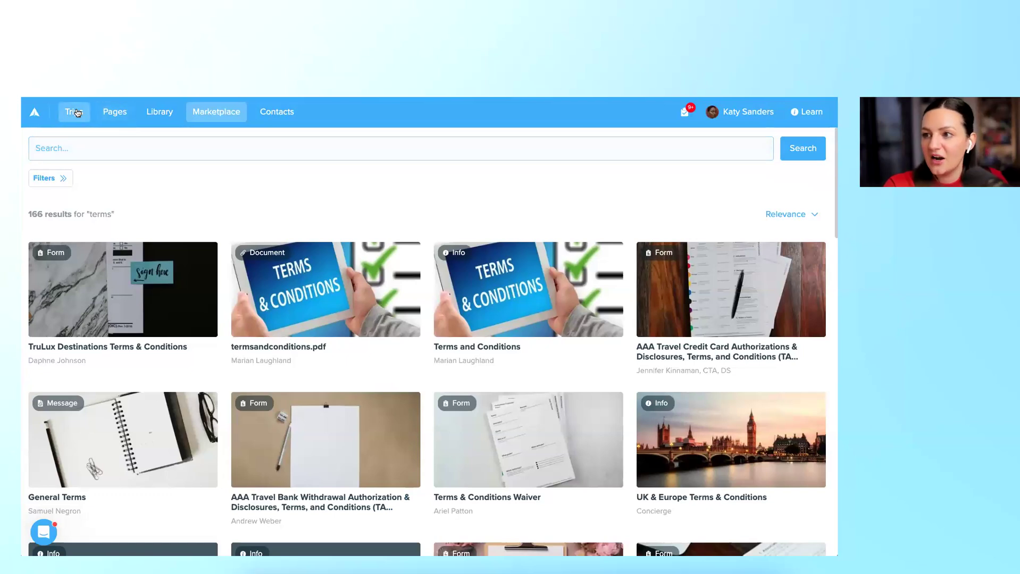